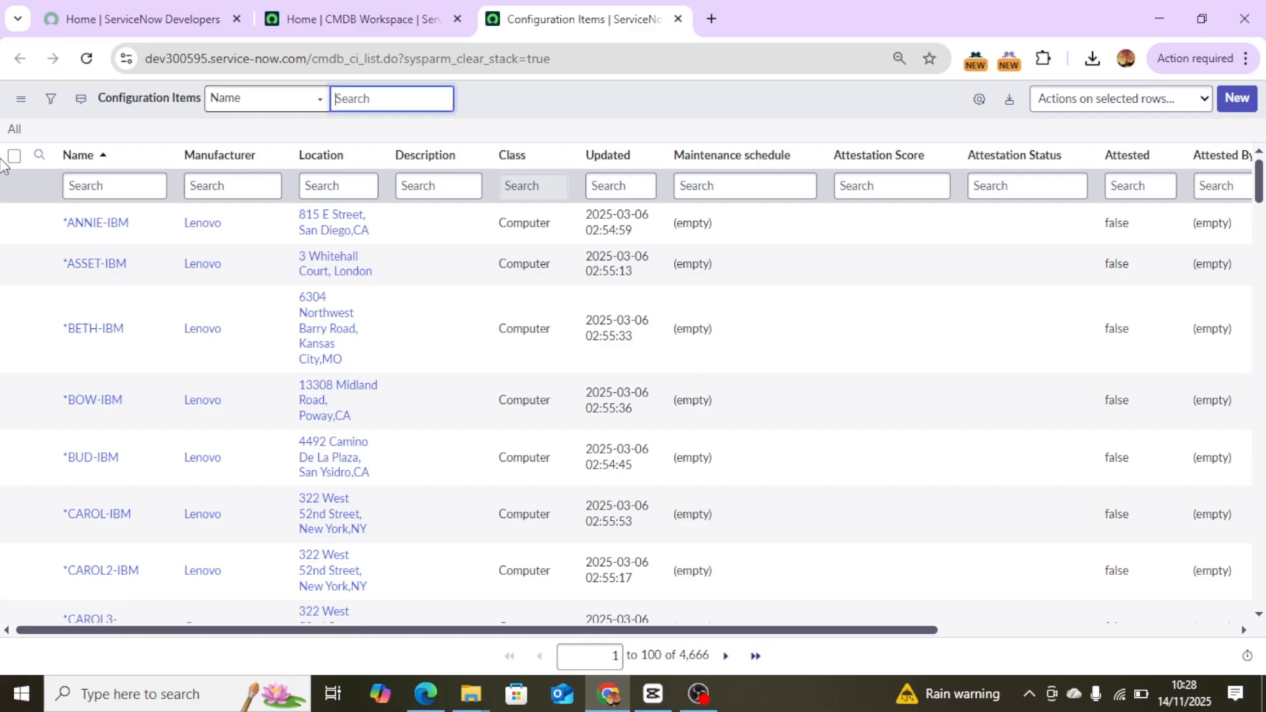
Filter the Configuration Items list to show only records where Class is Server.
click(46, 109)
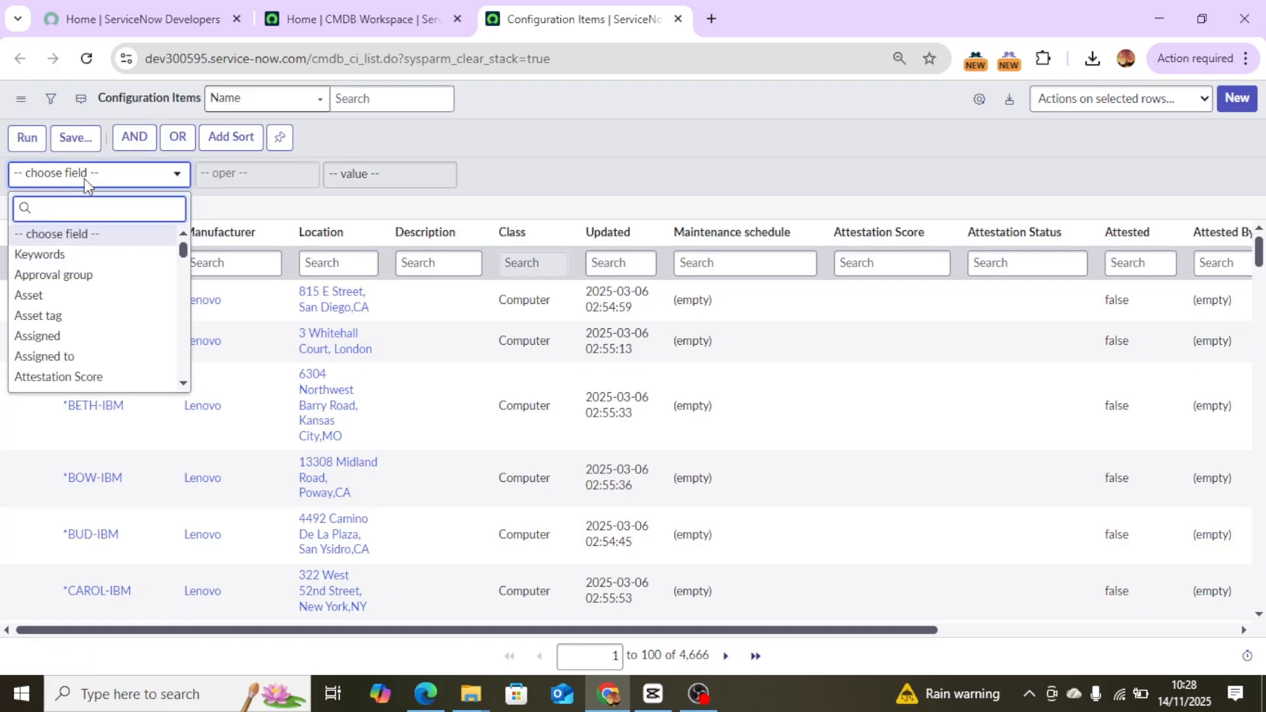
text(class)
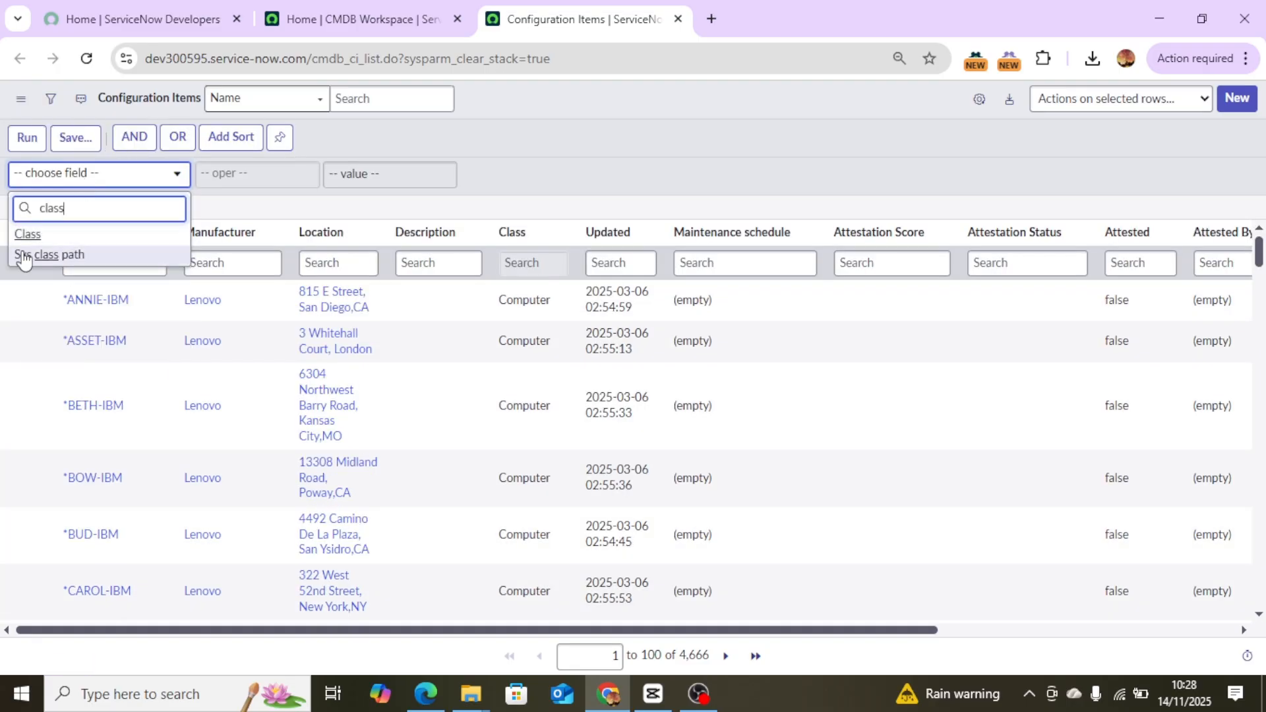
click(27, 234)
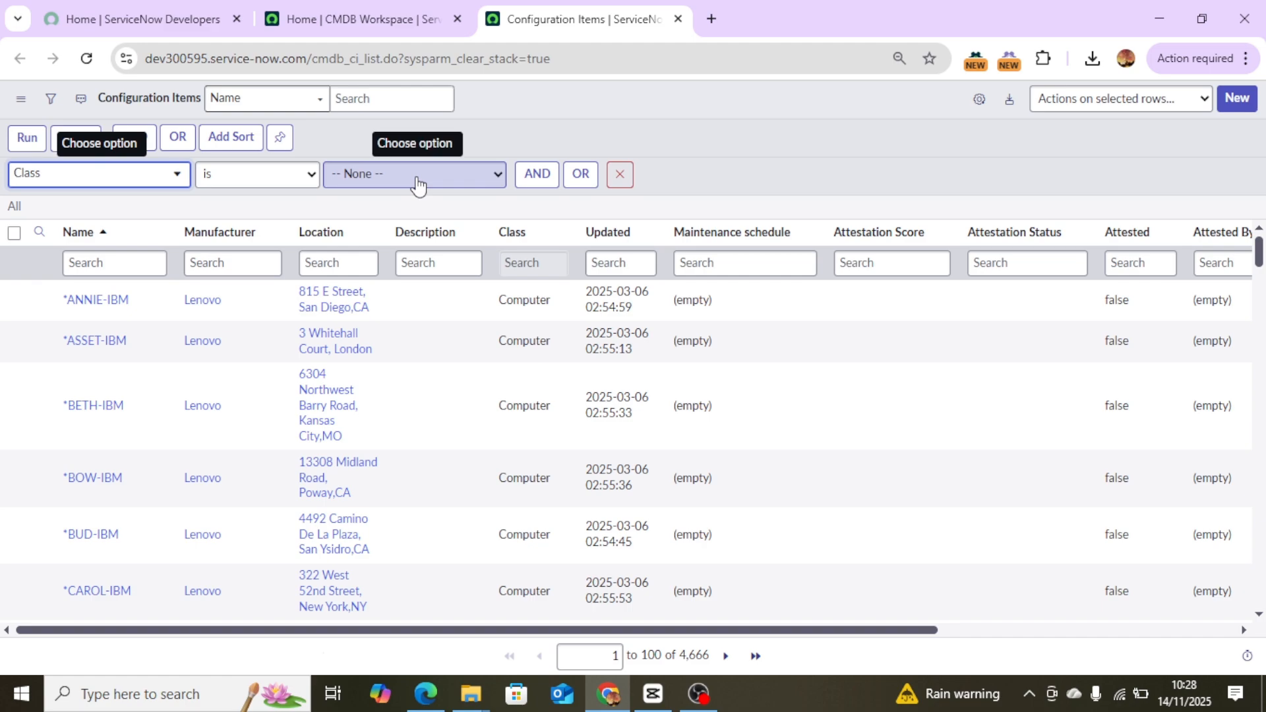
click(417, 178)
text(server)
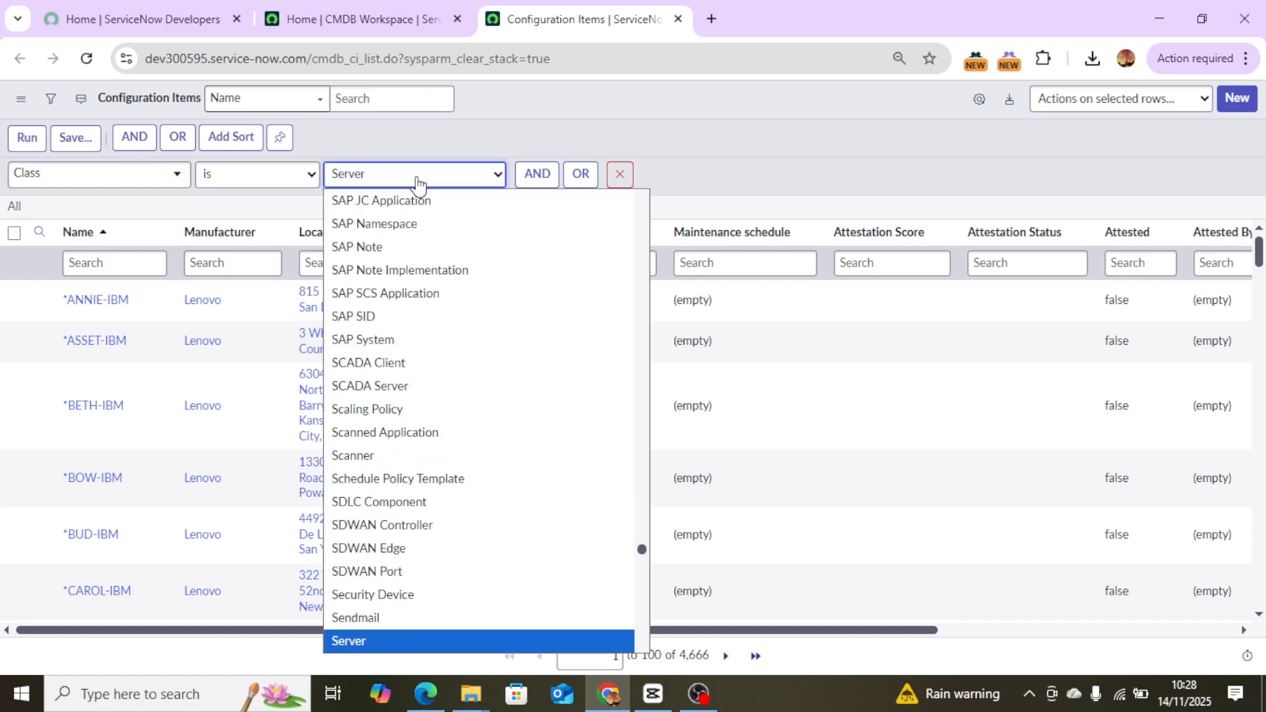
key(Return)
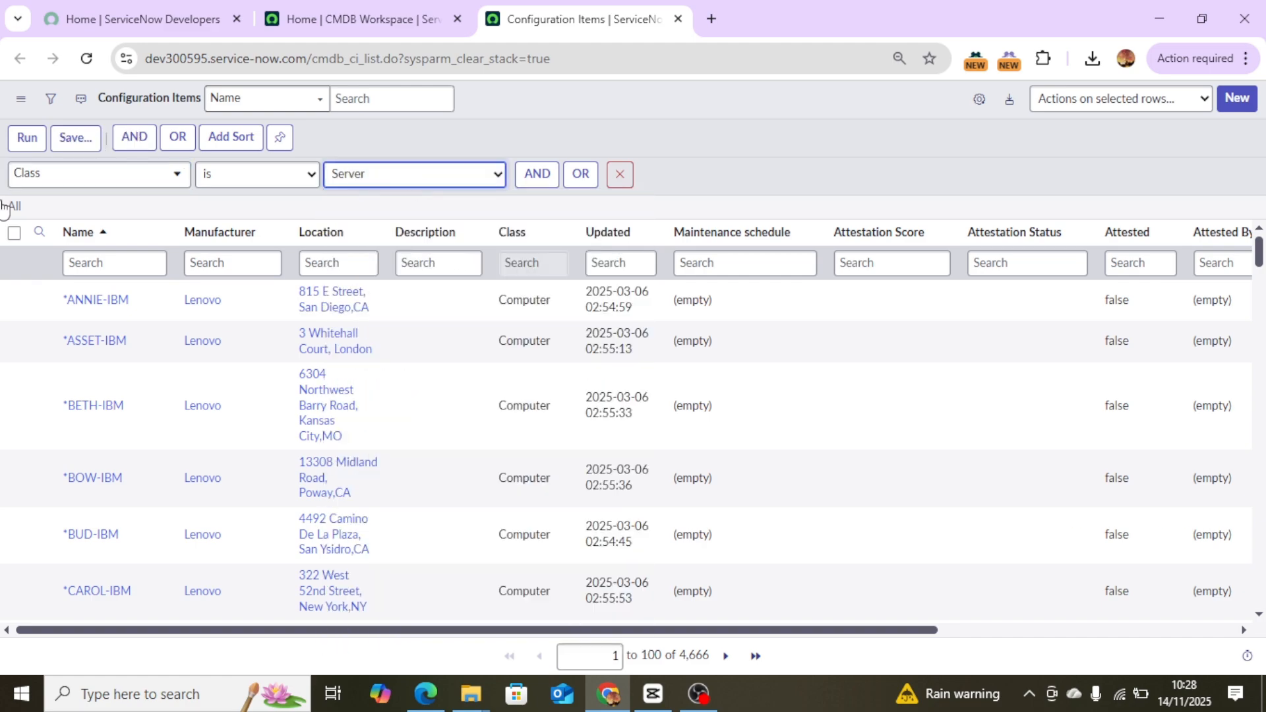
click(30, 141)
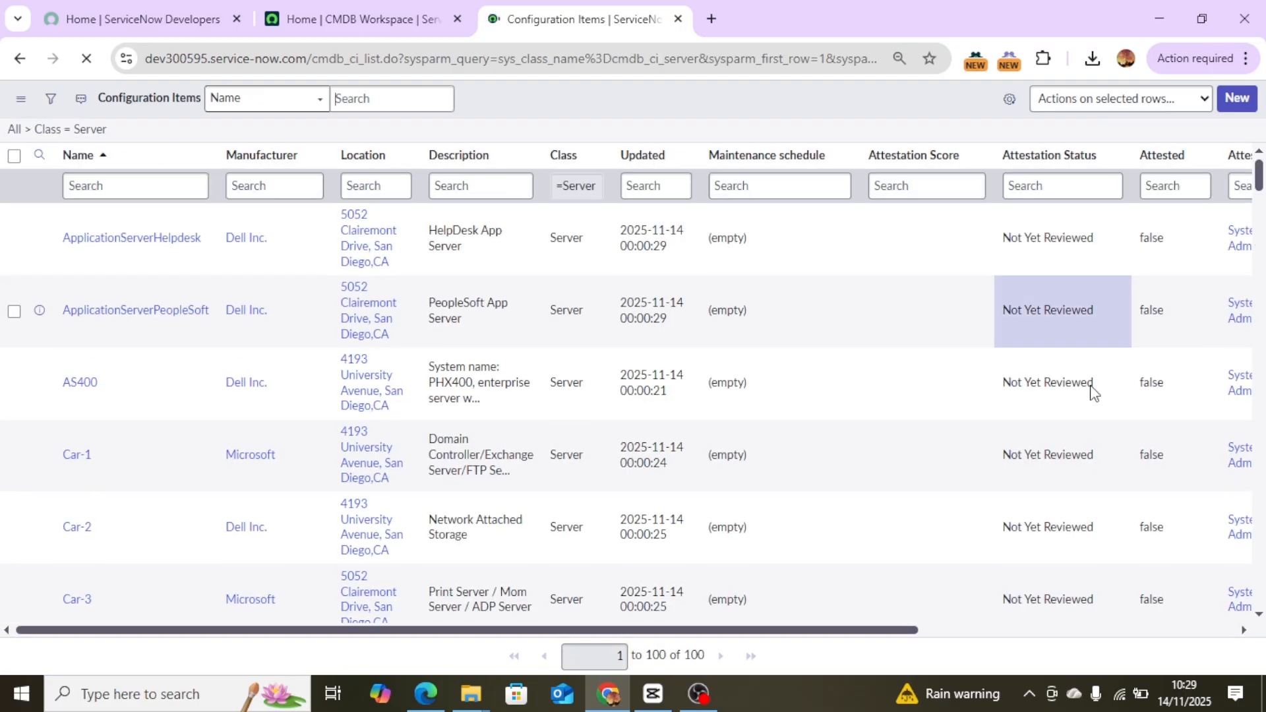
Scroll through the server records and examine their Attestation Status values.
scroll(1059, 328, down, 20)
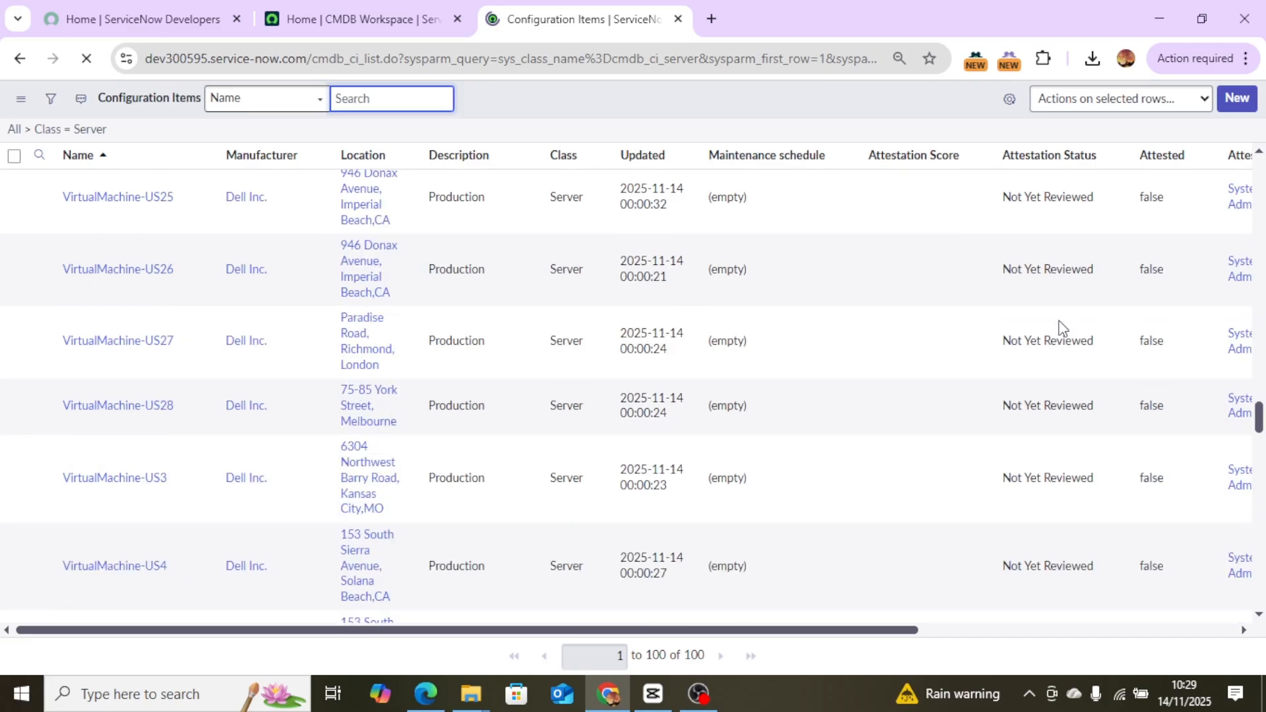
scroll(1059, 327, down, 19)
scroll(1060, 328, up, 20)
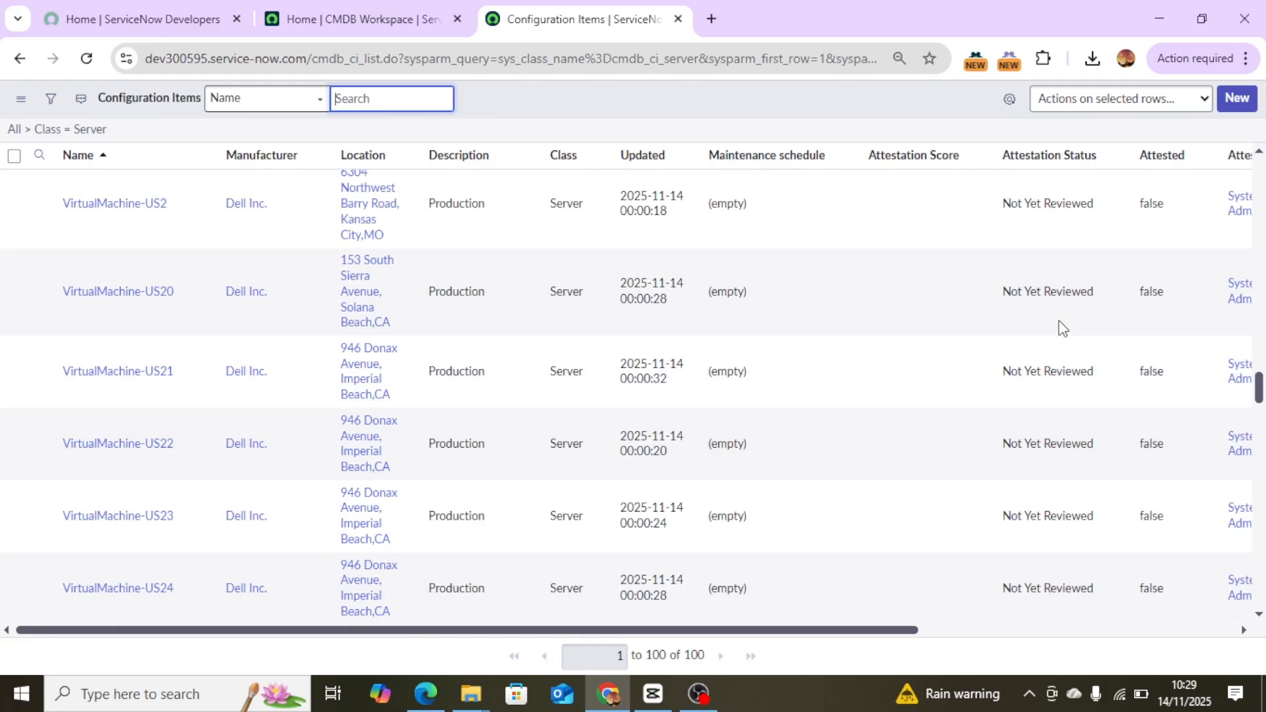
scroll(1060, 328, up, 6)
scroll(1062, 327, up, 15)
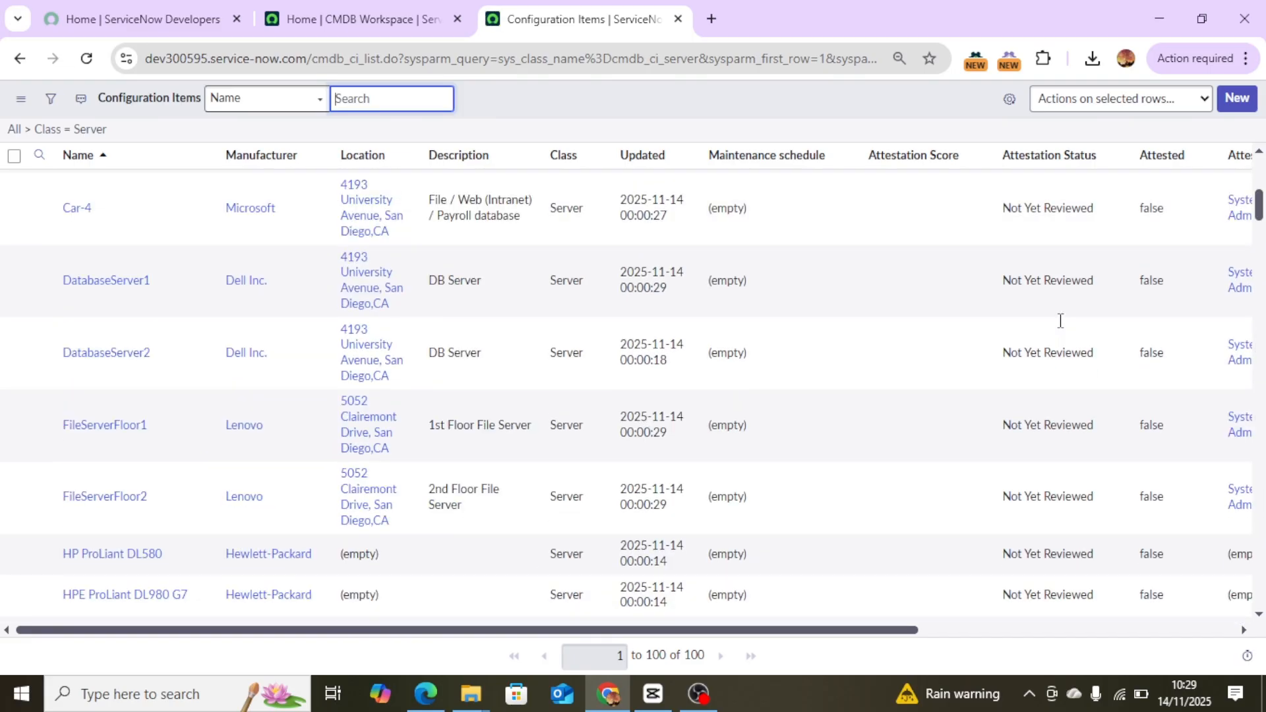
scroll(1060, 320, up, 6)
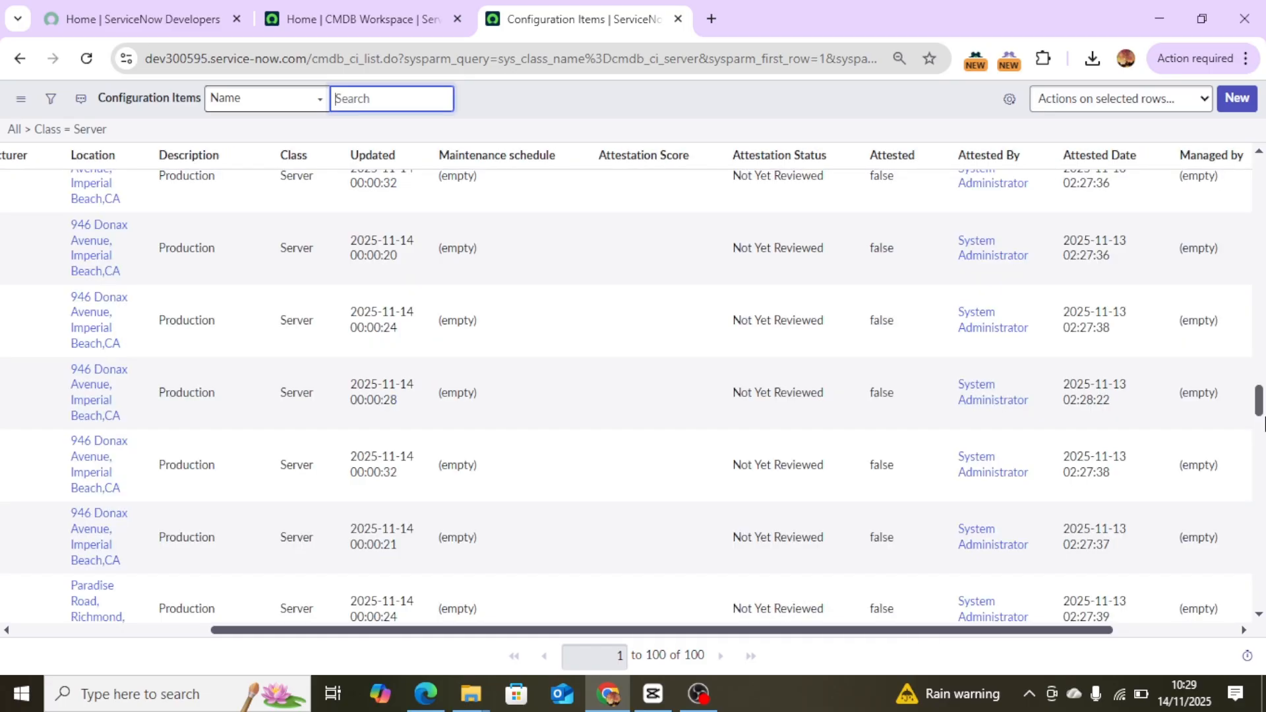
drag(1260, 422, 1260, 106)
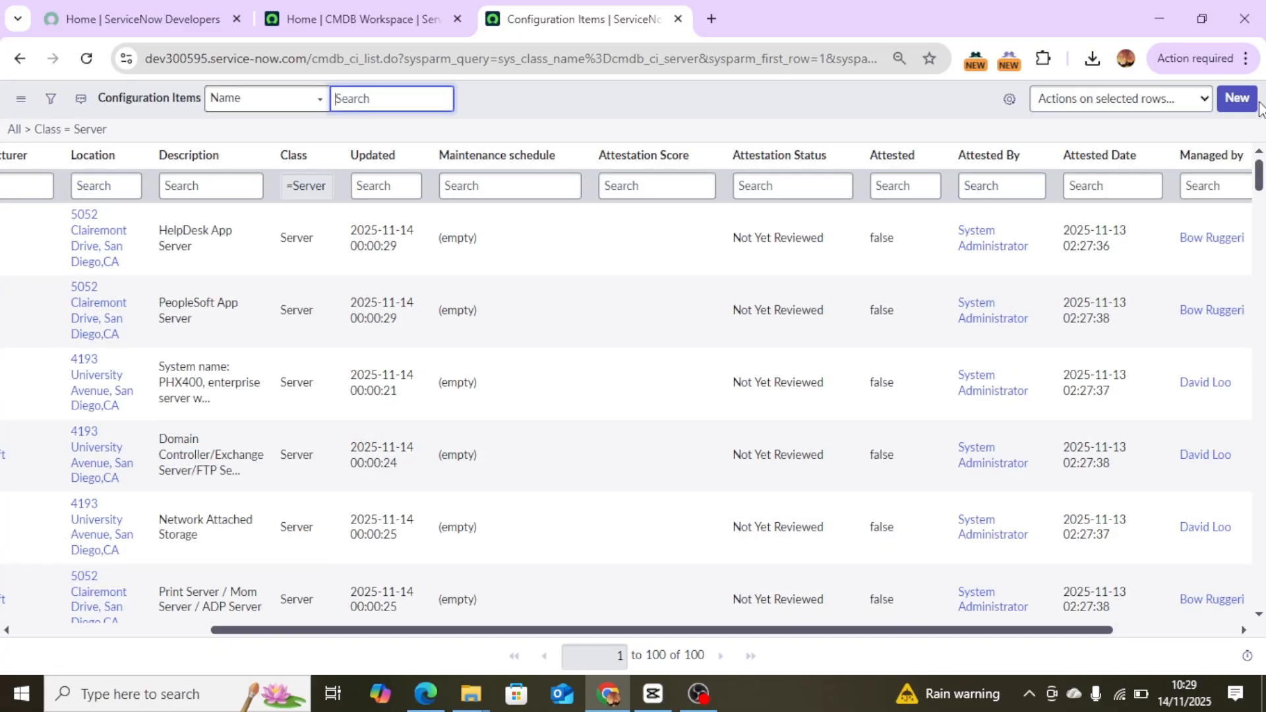
double_click(820, 246)
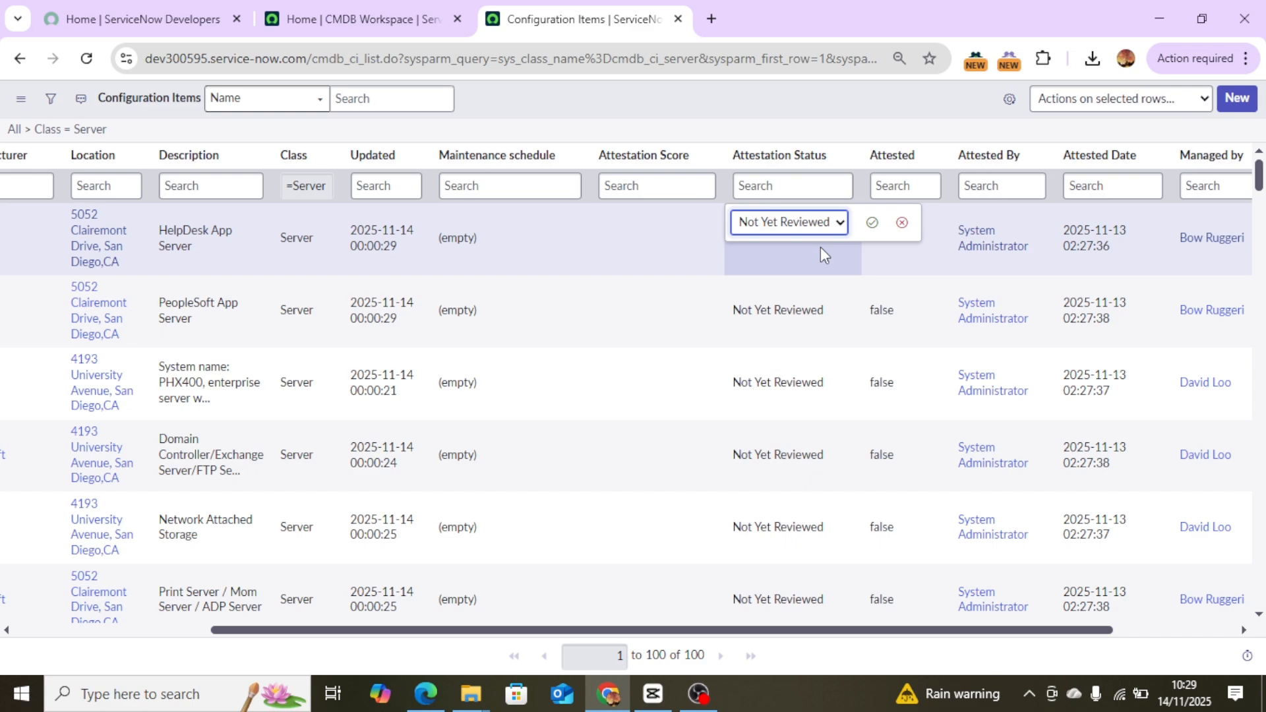
Open attestation task CMDBTASK0001002 from the Attestation tasks list in My Work of the CMDB Workspace.
key(ctrl+shift+Tab)
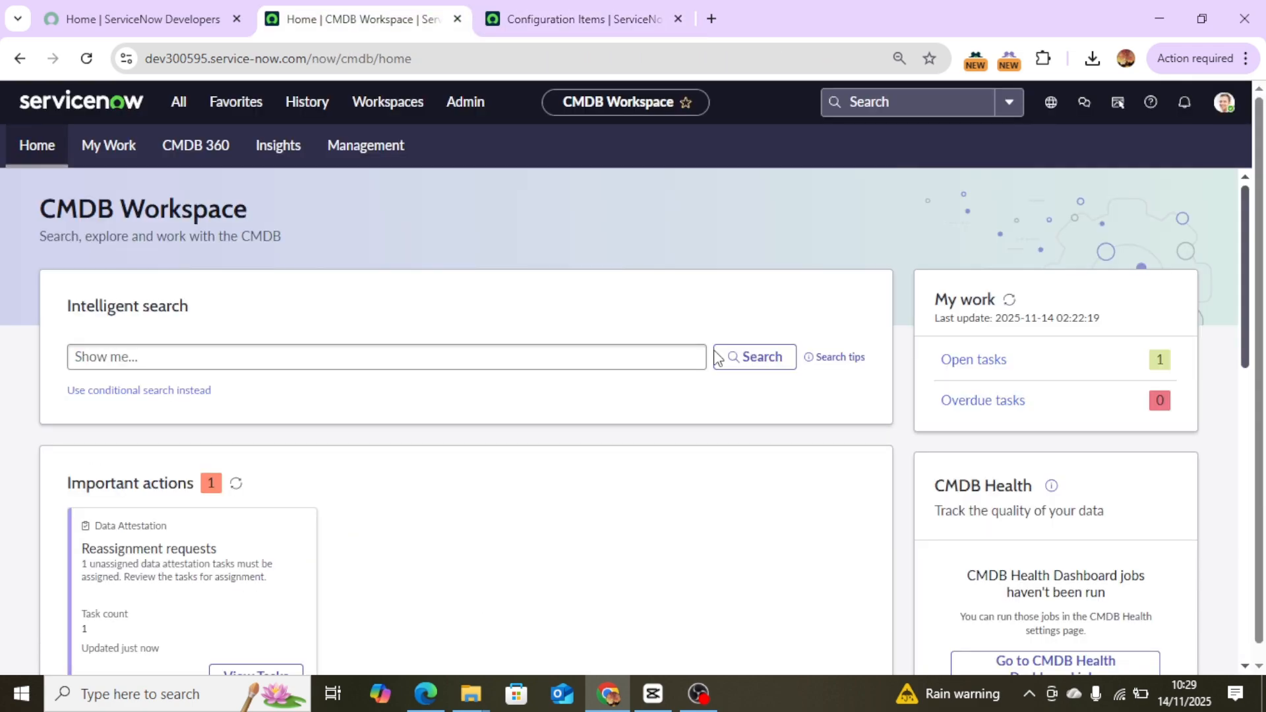
click(118, 165)
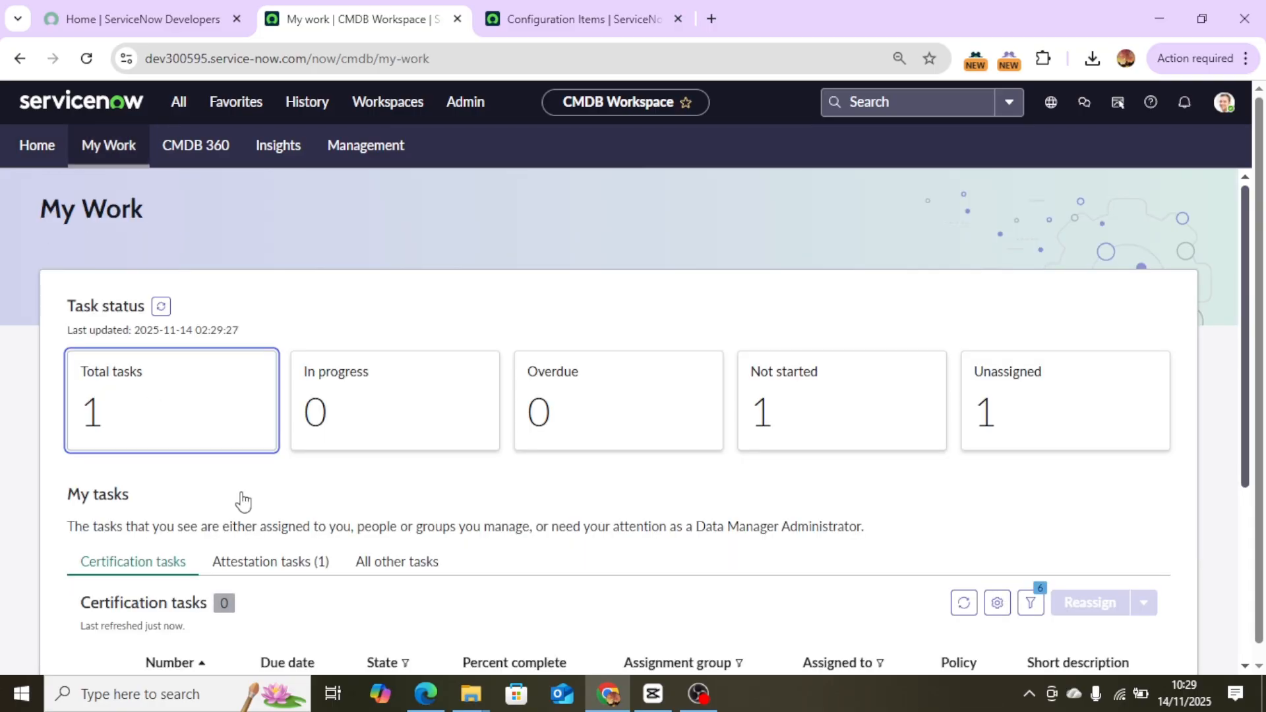
click(286, 561)
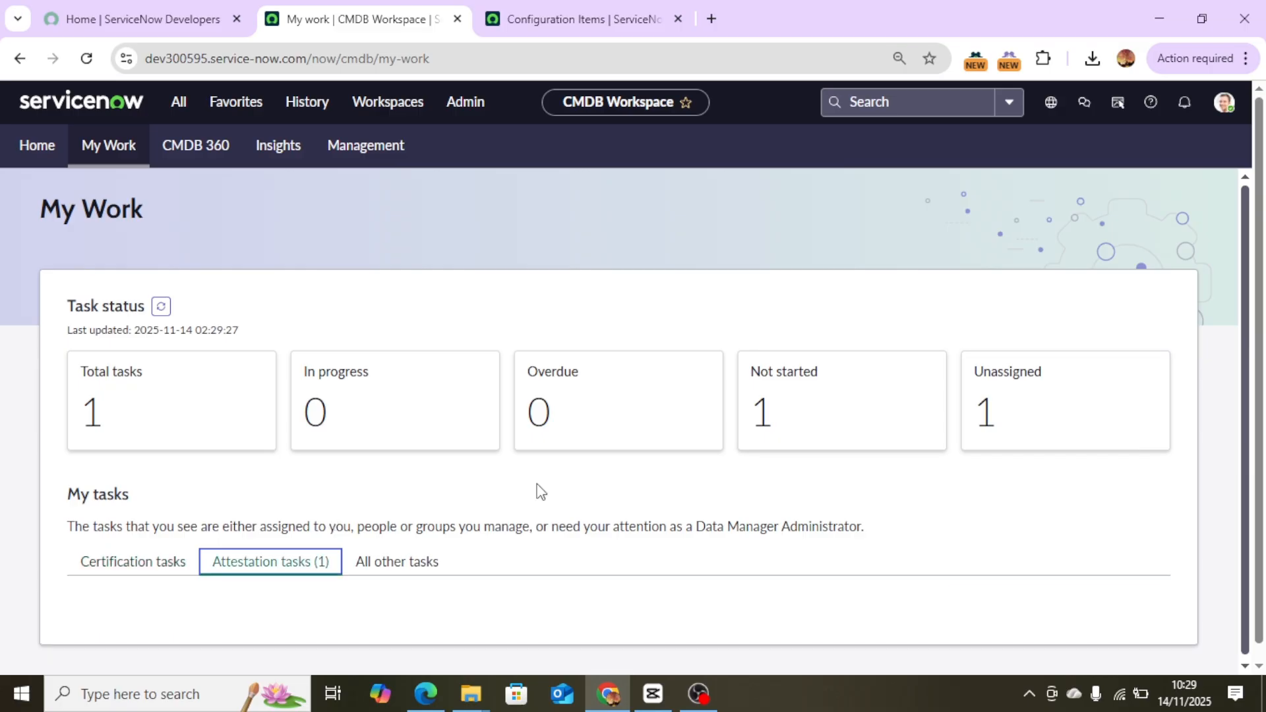
scroll(235, 646, down, 1)
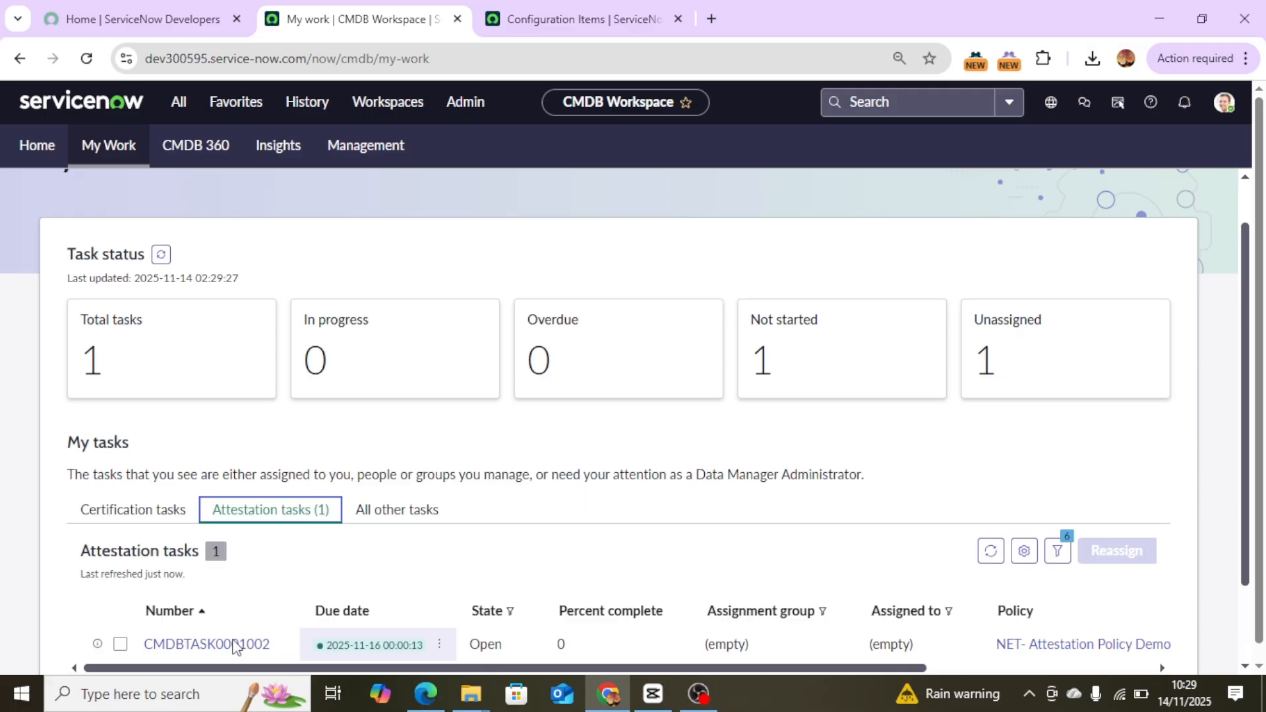
click(235, 645)
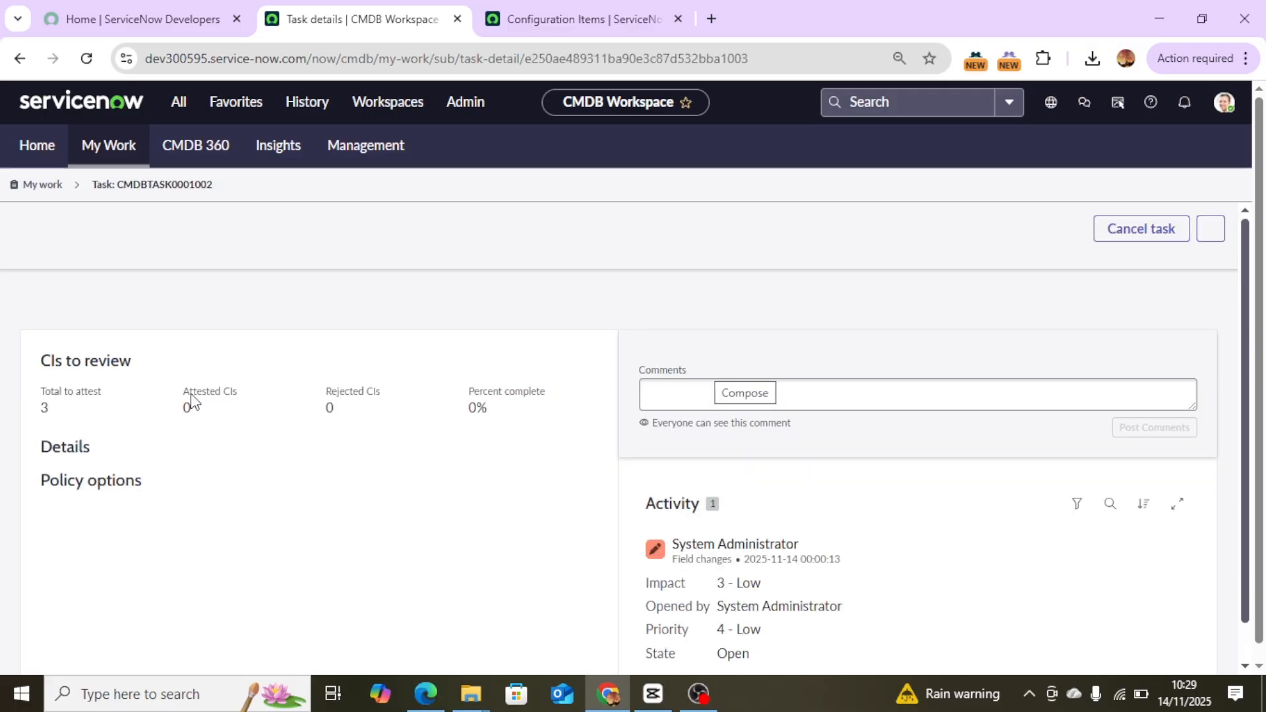
Assign the attestation task to yourself.
scroll(736, 508, down, 1)
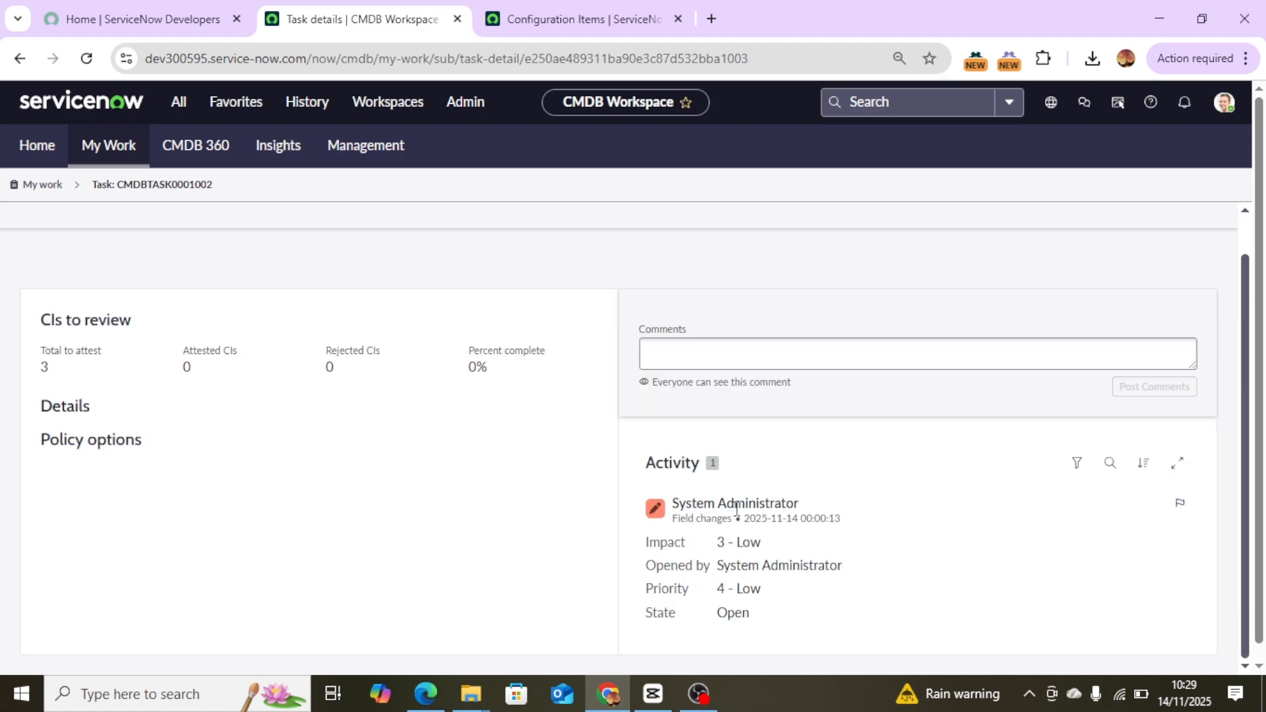
scroll(737, 508, up, 1)
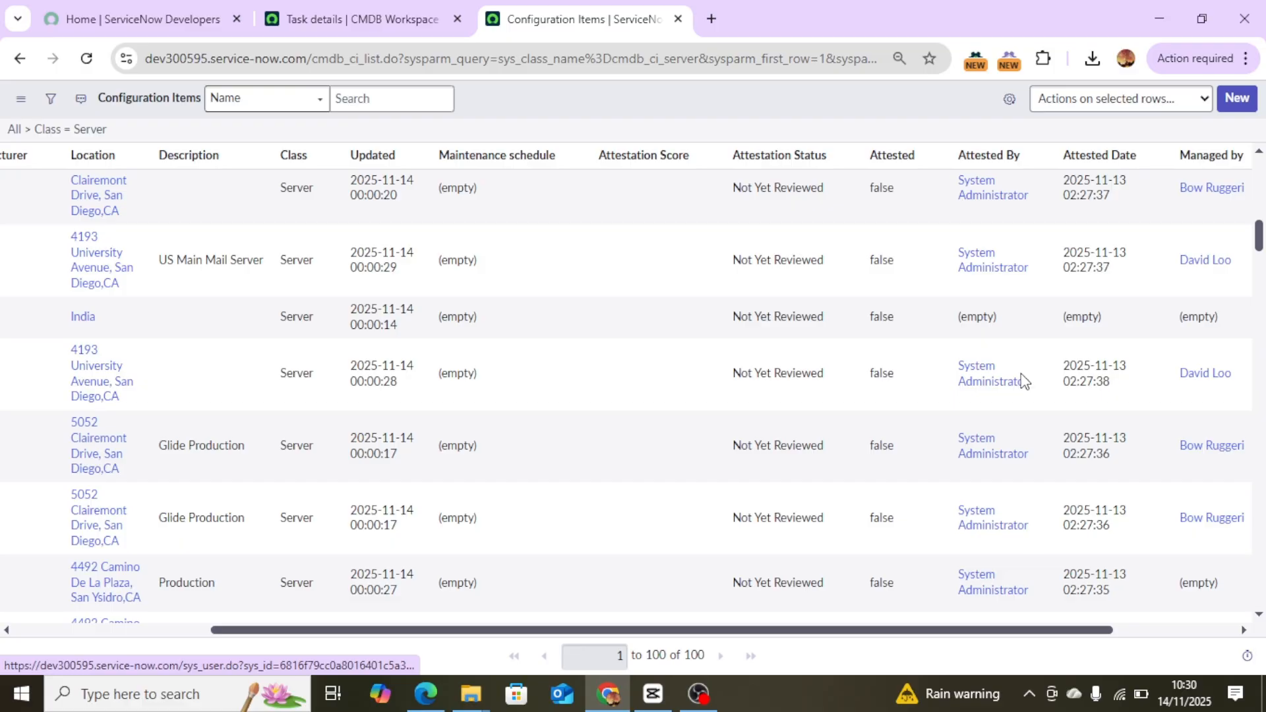
key(ctrl+shift+Tab)
scroll(624, 507, up, 1)
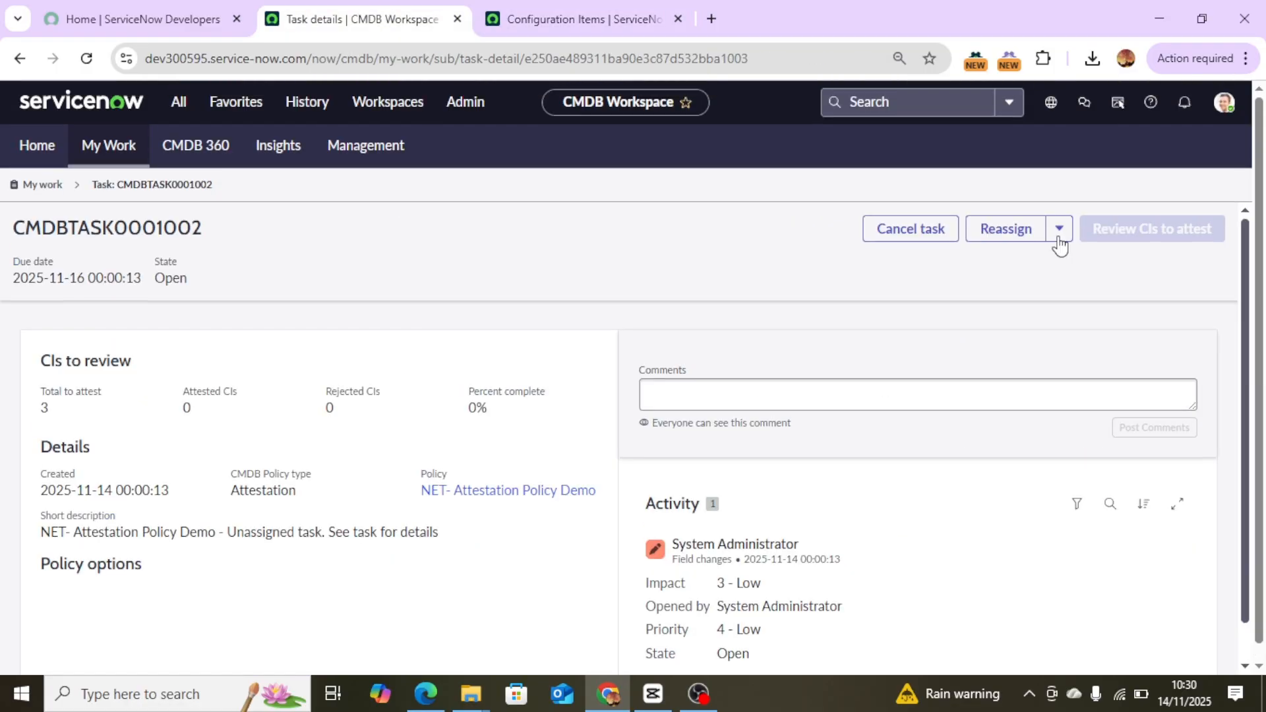
click(1057, 237)
click(1047, 258)
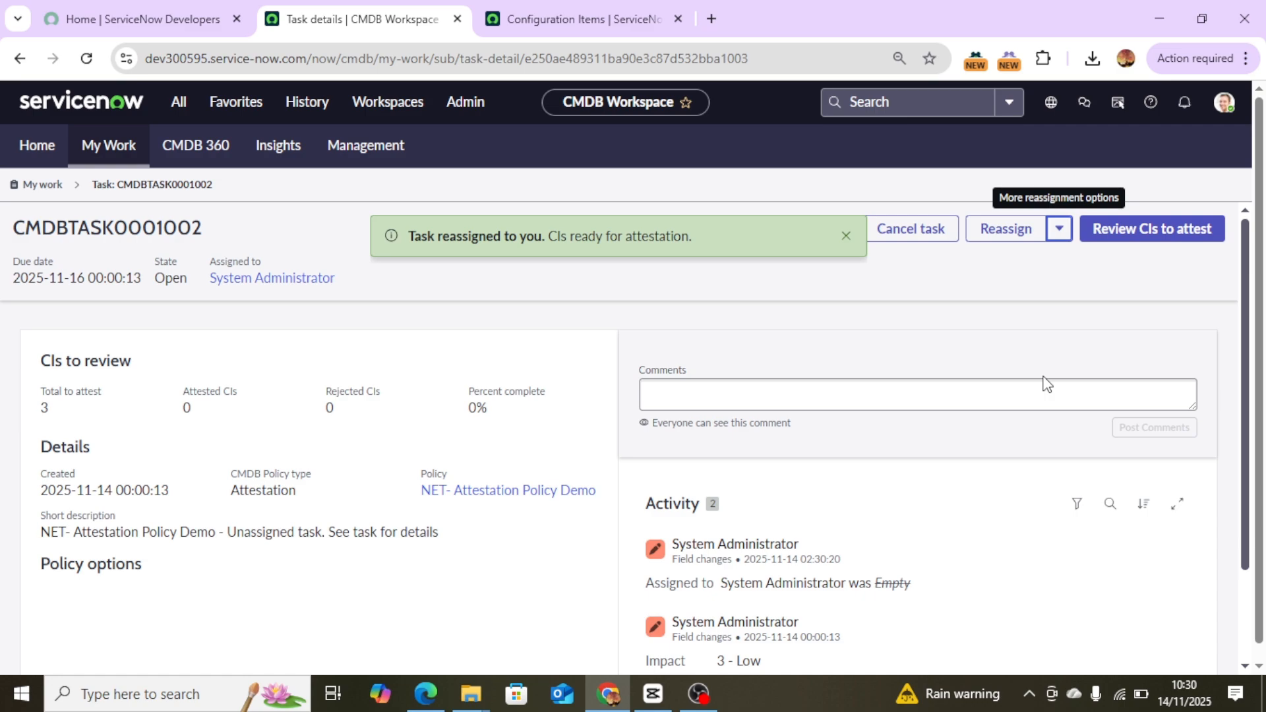
Review the task's CIs and attest all three not-yet-reviewed servers.
click(1159, 236)
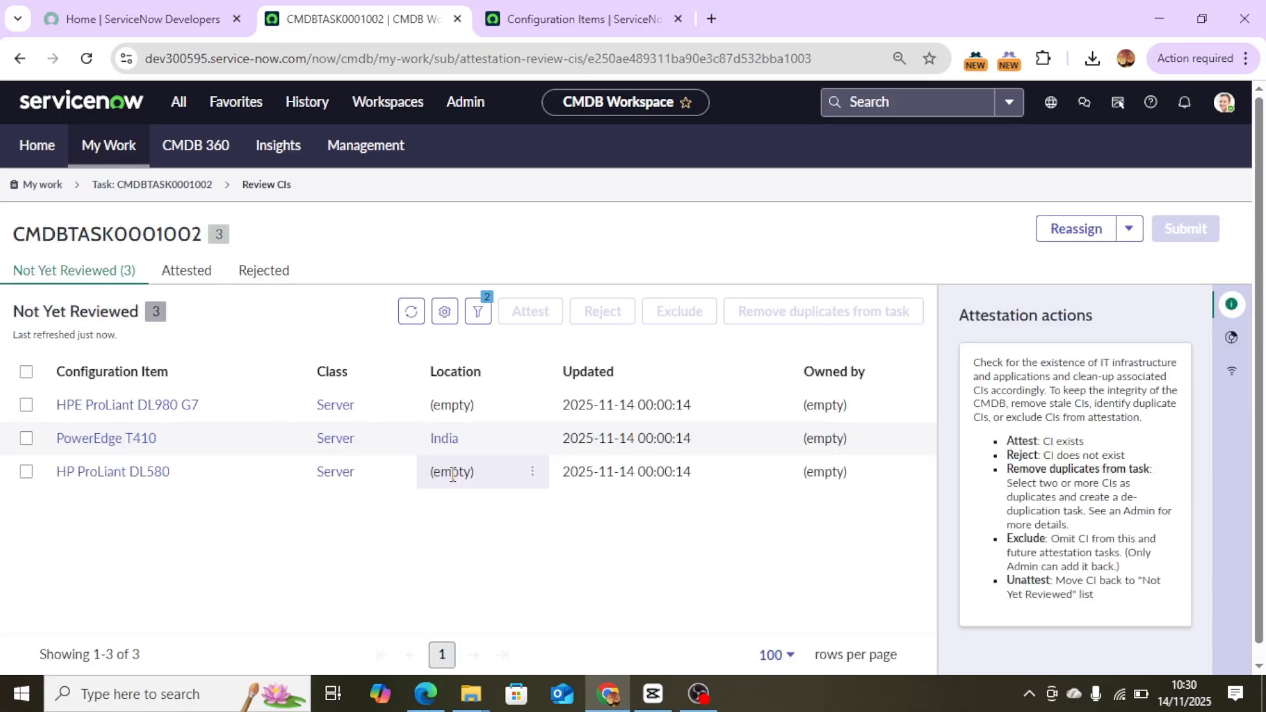
click(27, 373)
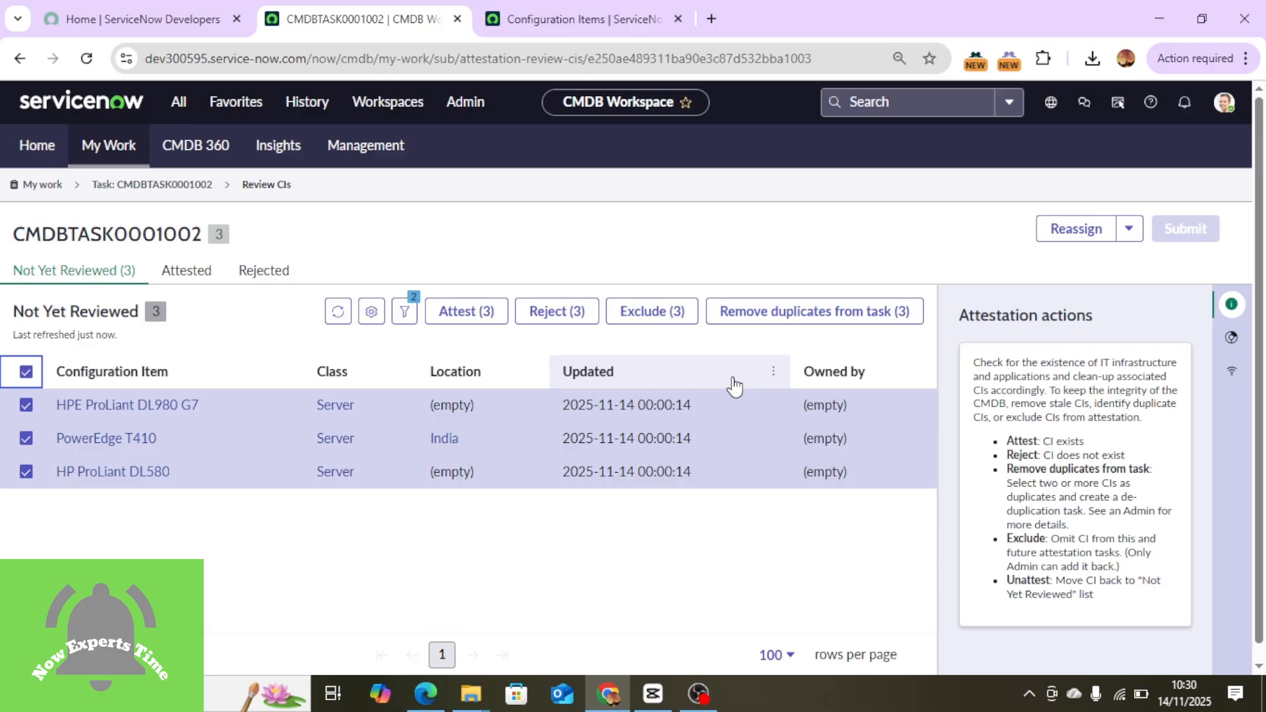
click(487, 316)
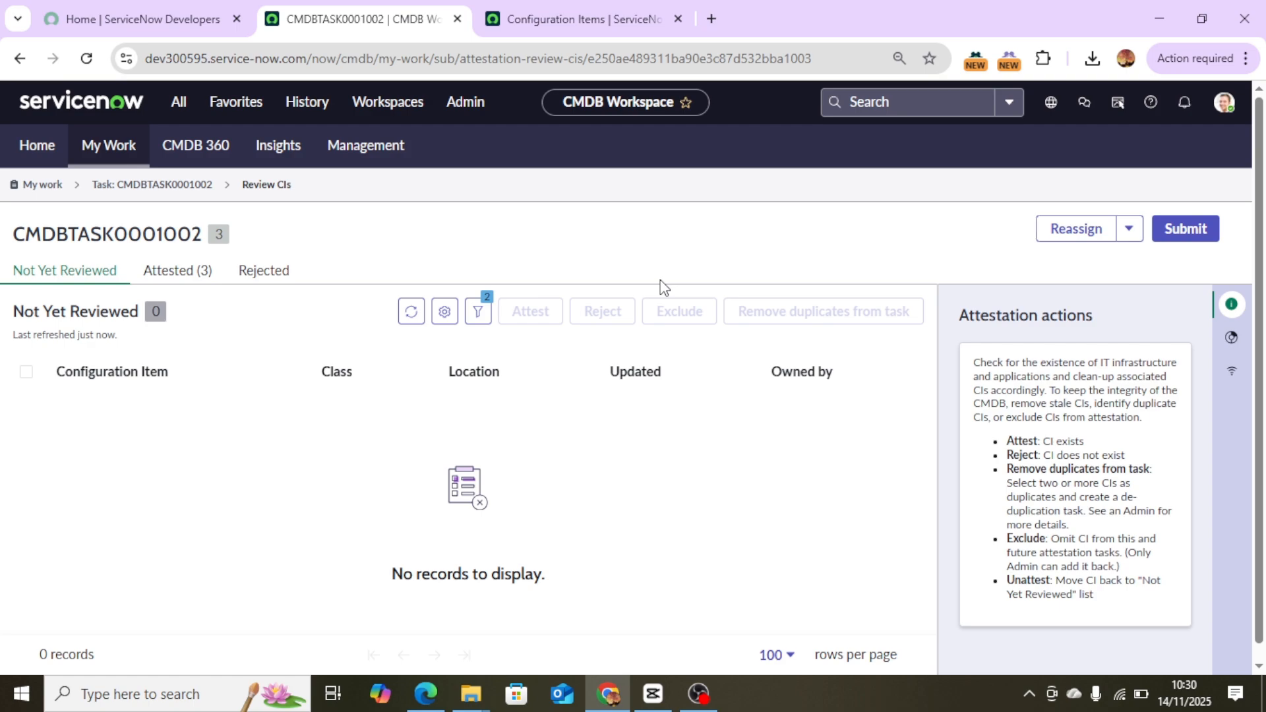
Submit the attestation task, confirm the submission, and close the summary dialog.
click(1194, 229)
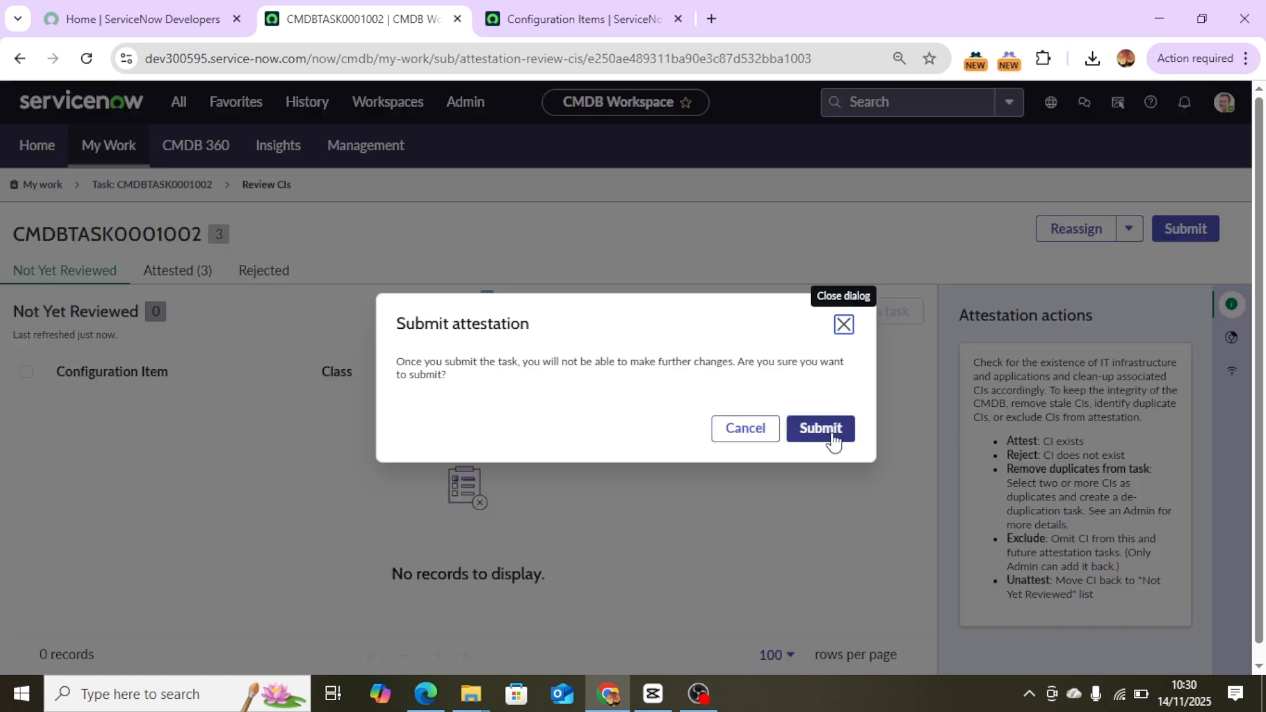
drag(538, 362, 828, 426)
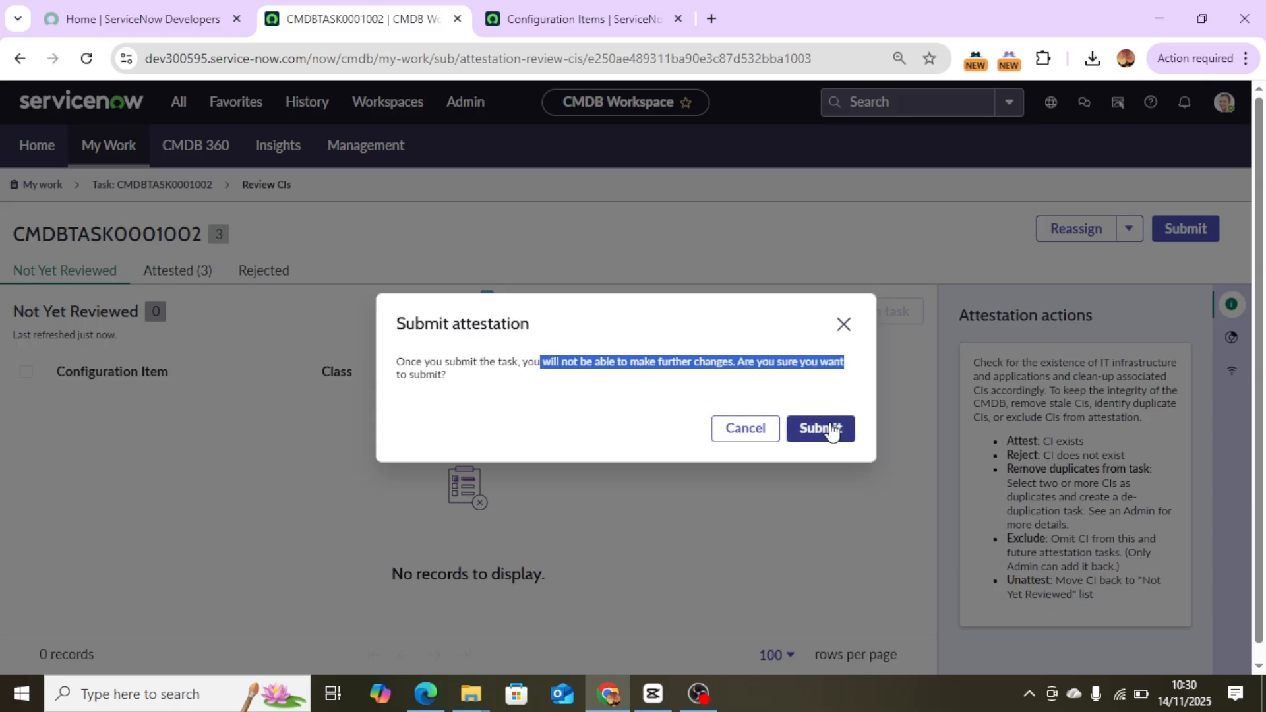
click(830, 430)
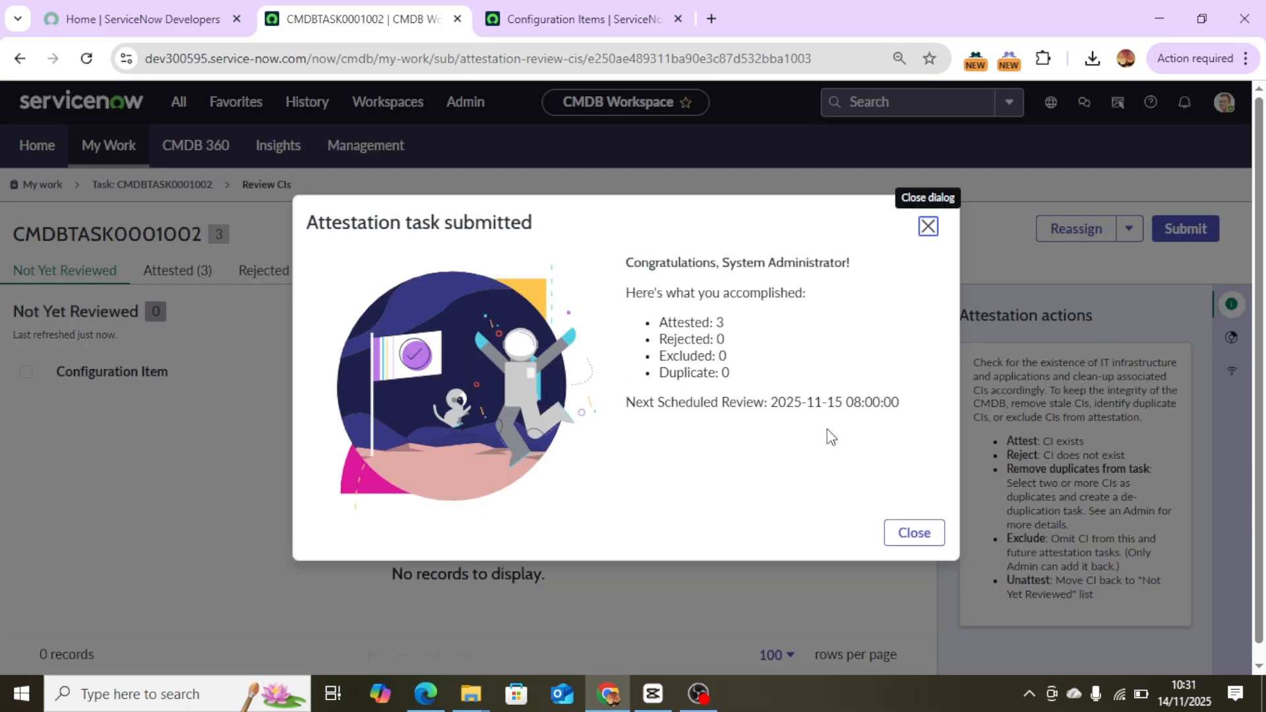
click(926, 535)
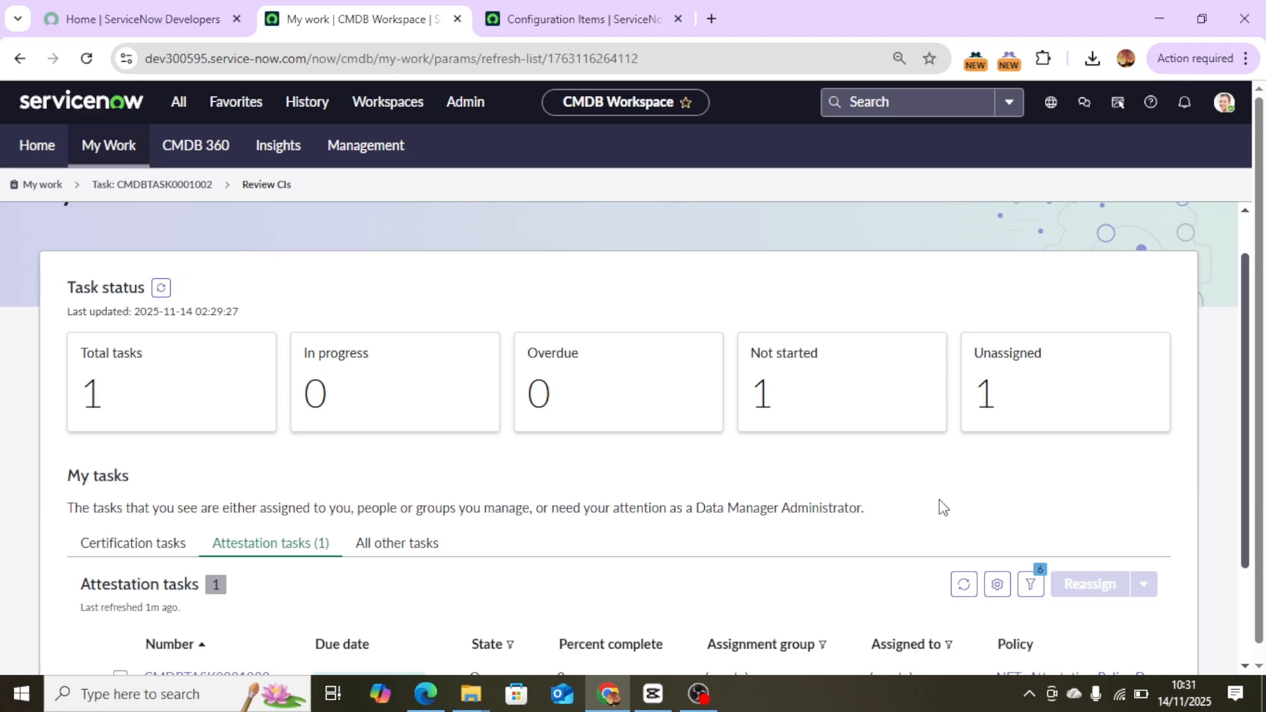
Refresh the My Work attestation task list.
scroll(960, 446, down, 2)
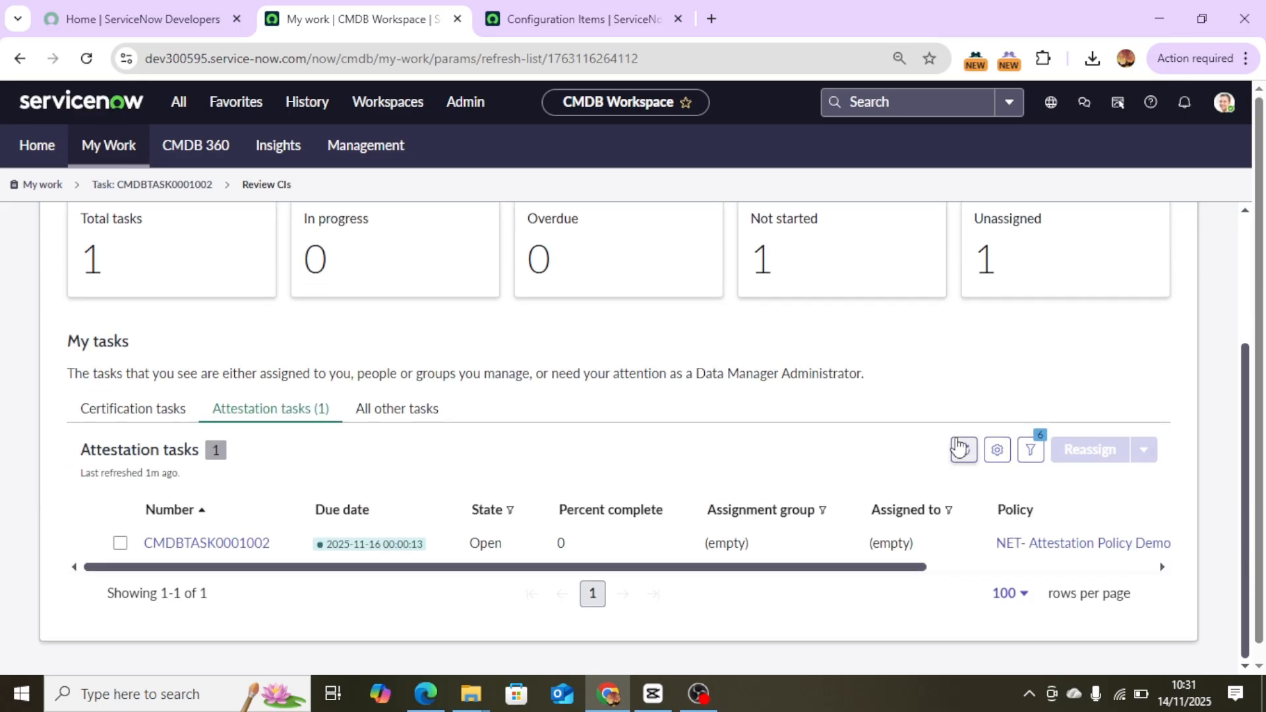
click(963, 449)
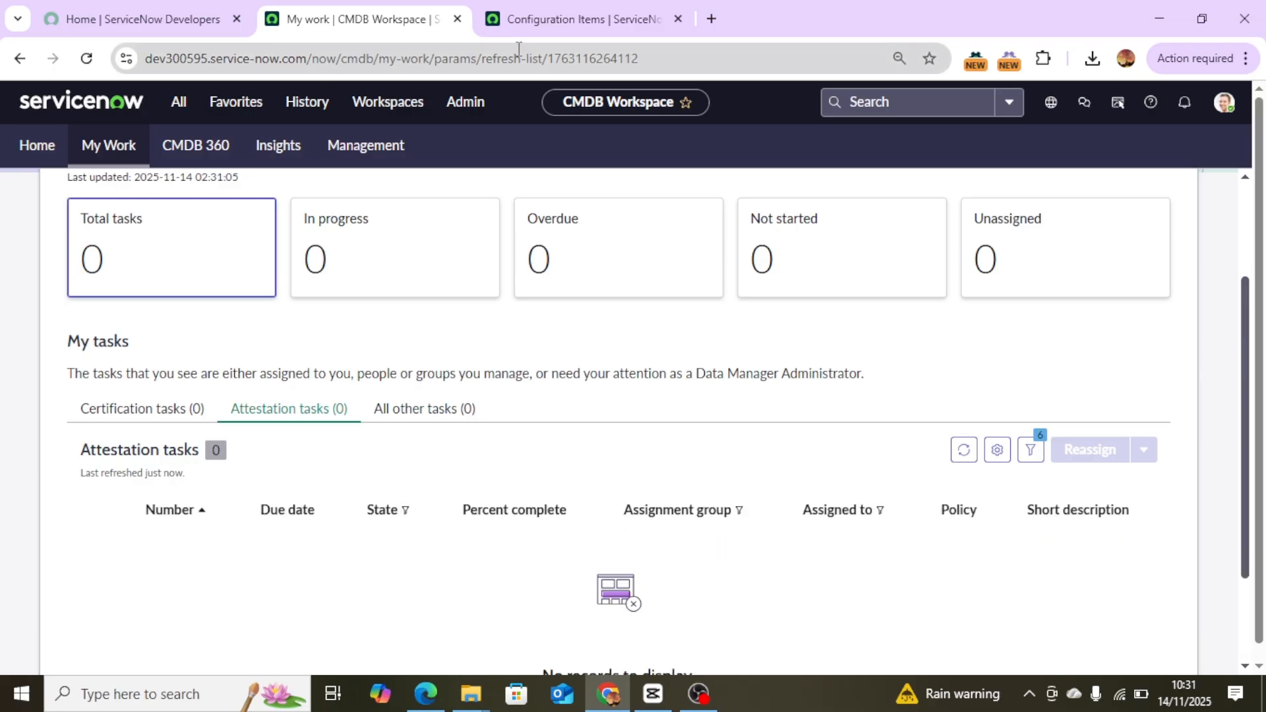
Reload the server Configuration Items list grouped by attestation status and expand the Not Yet Reviewed group.
click(540, 26)
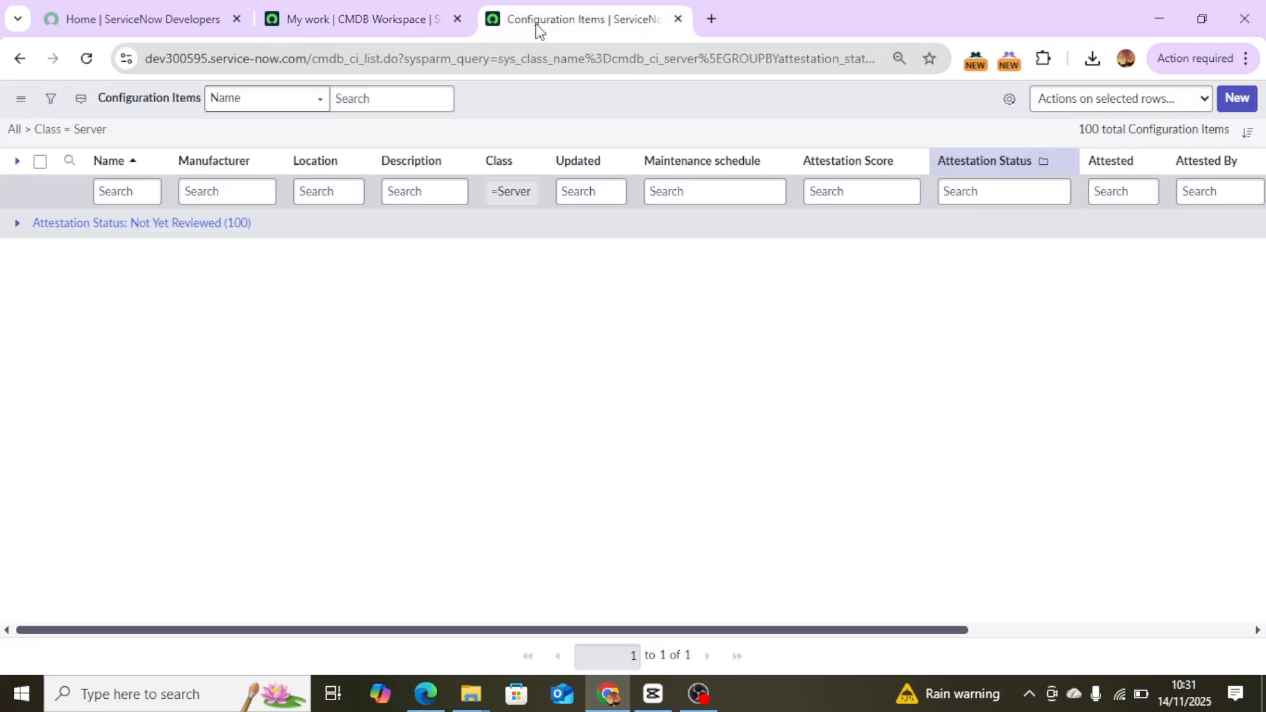
click(83, 65)
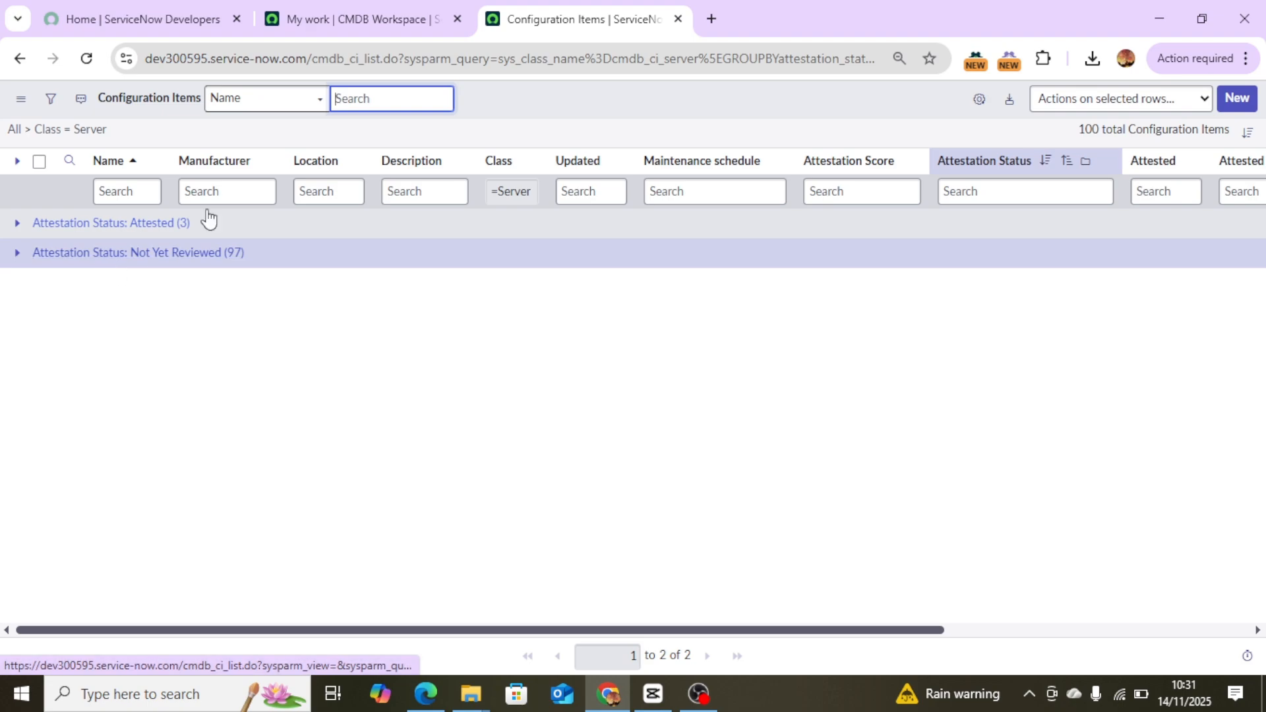
click(366, 14)
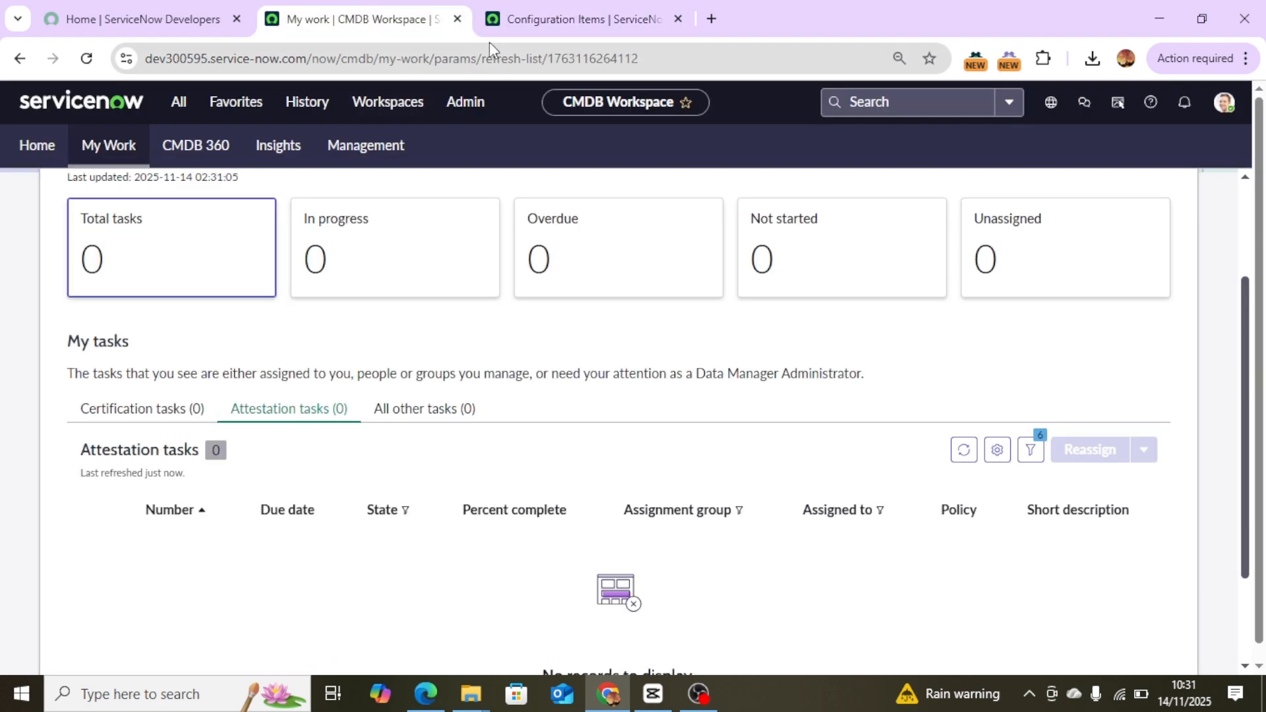
click(528, 19)
click(17, 254)
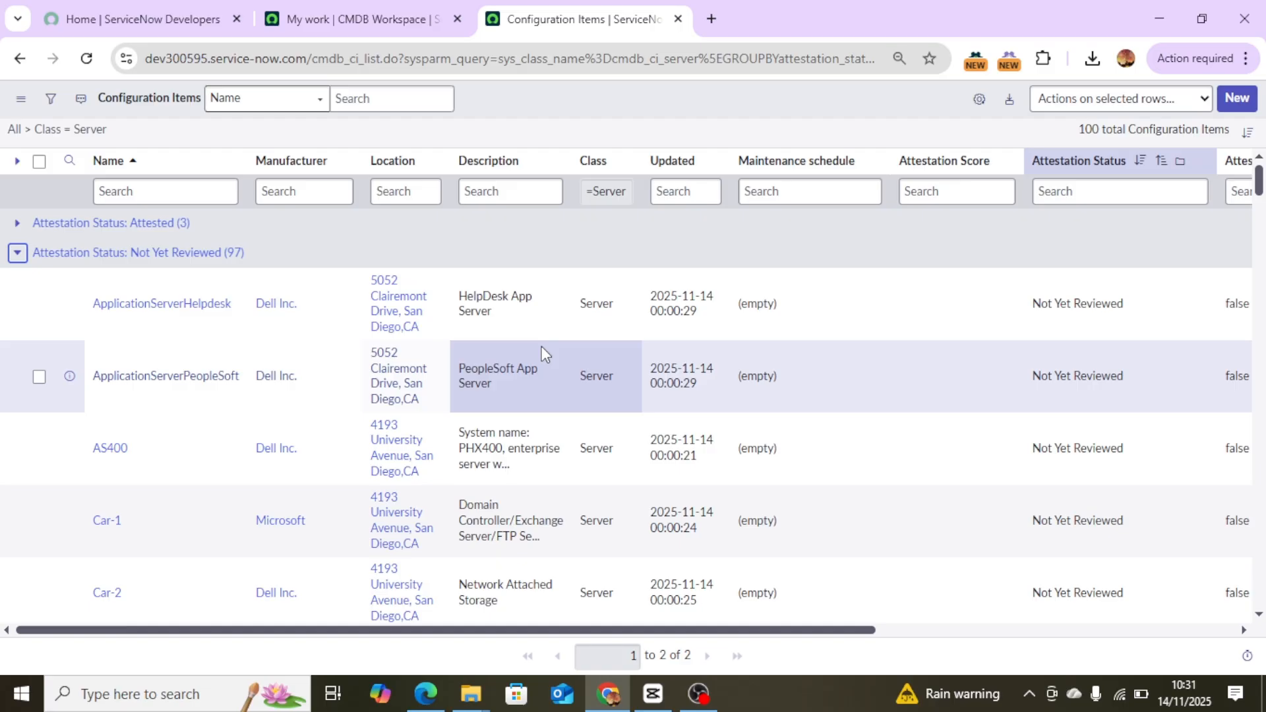
scroll(550, 363, down, 10)
scroll(551, 366, up, 20)
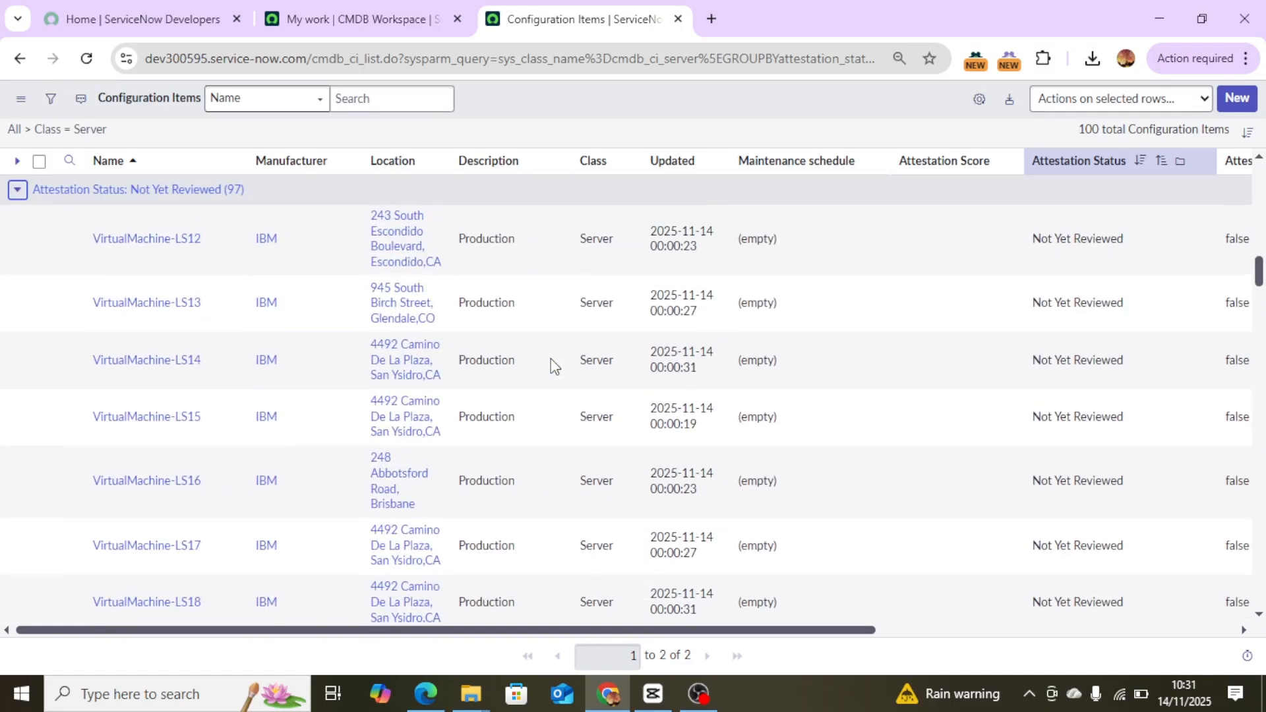
Check the task status counts on the My Work page of the CMDB Workspace.
scroll(552, 366, up, 5)
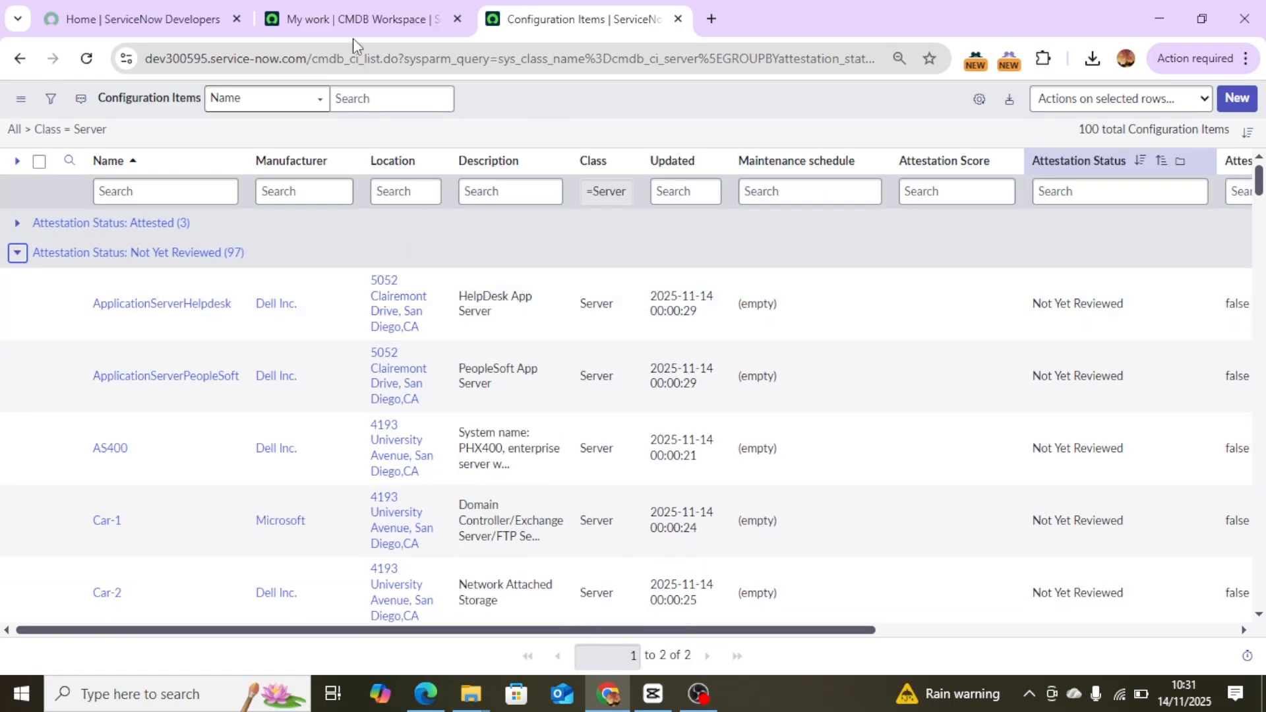
click(354, 20)
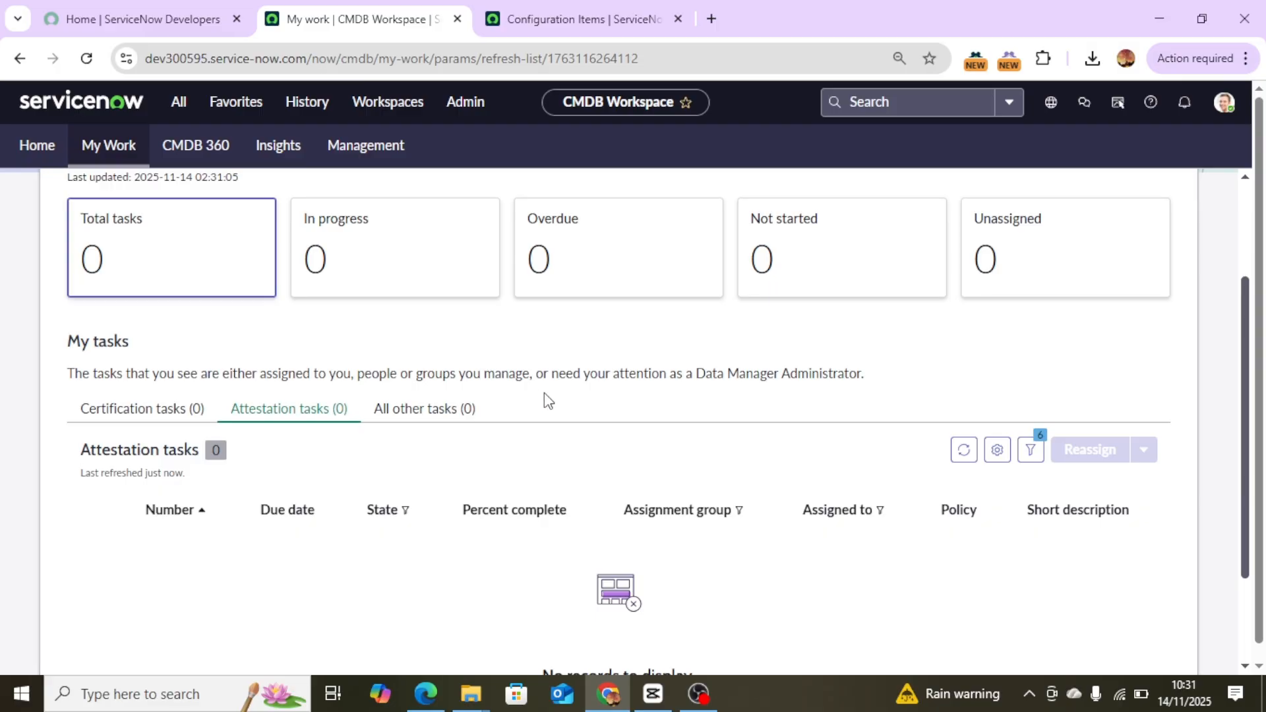
scroll(542, 397, up, 1)
scroll(542, 397, up, 2)
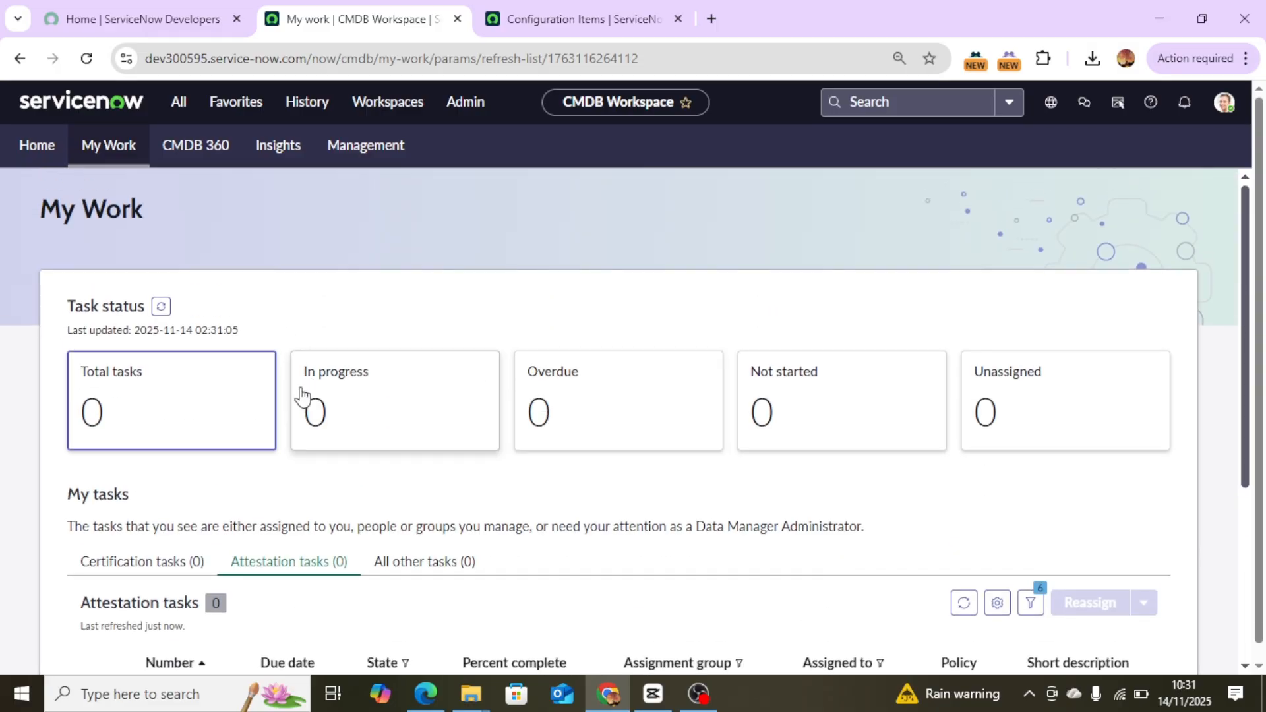
click(55, 150)
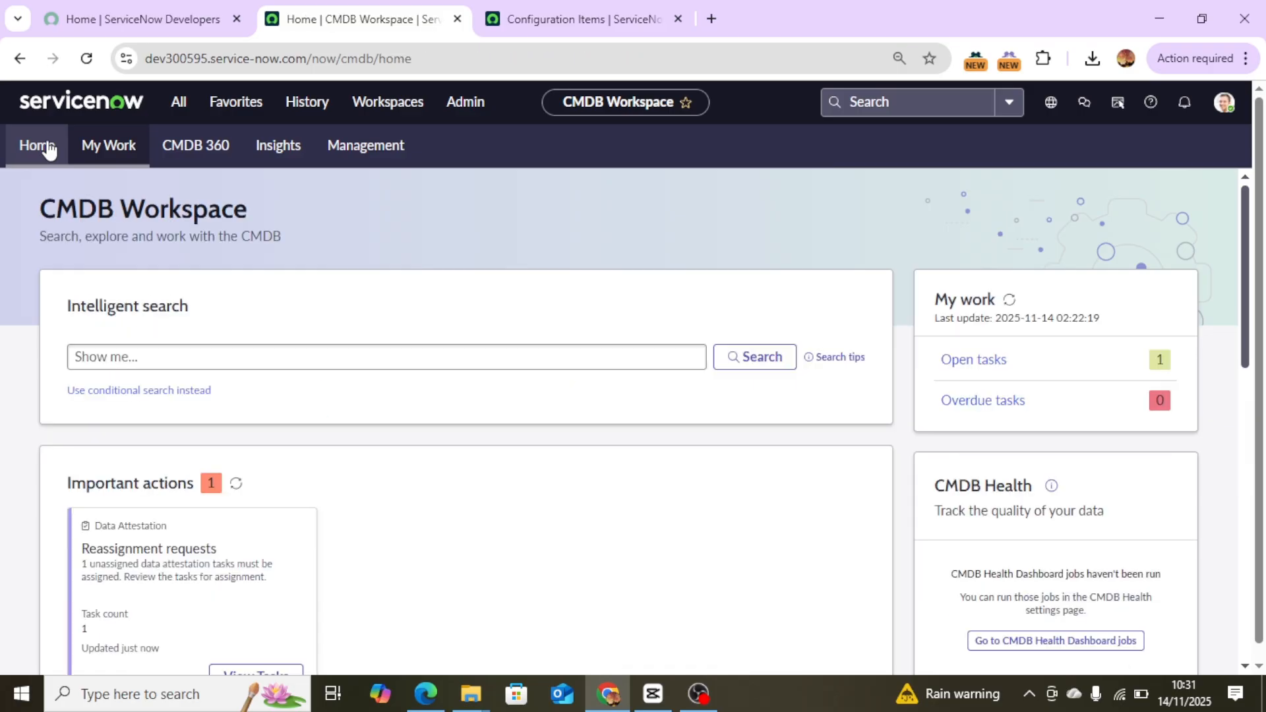
scroll(1019, 507, down, 7)
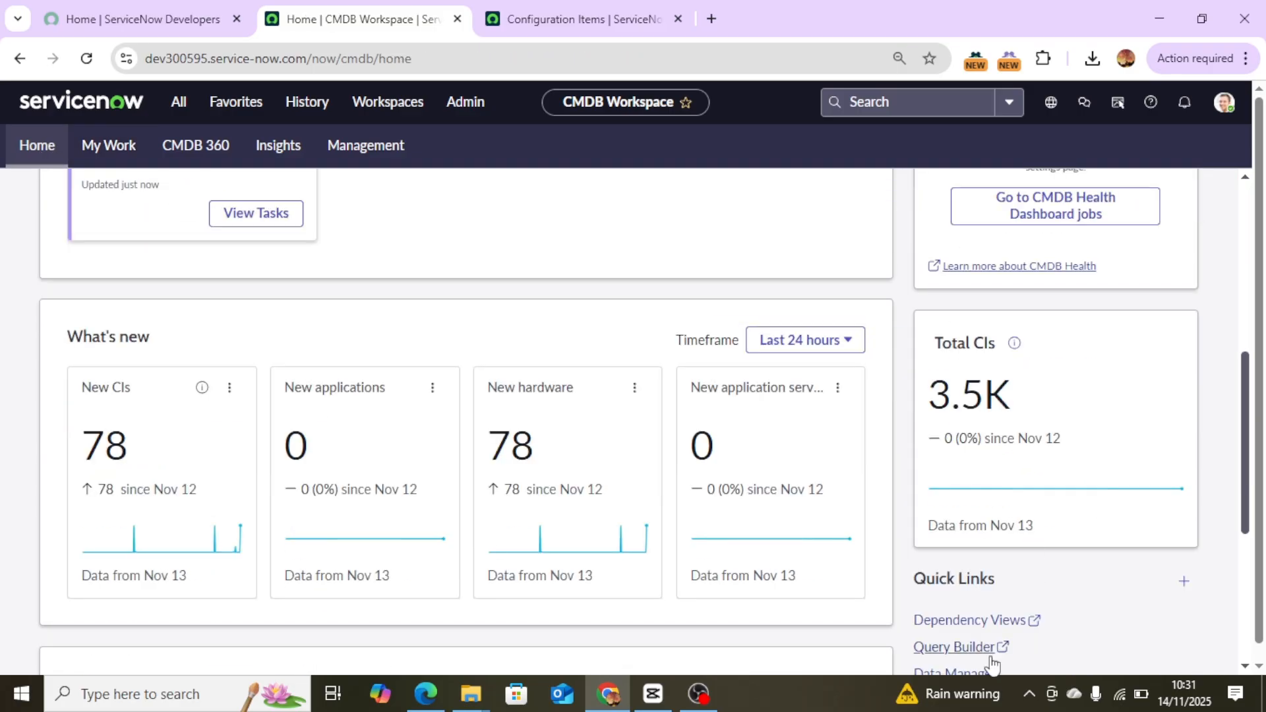
scroll(976, 660, down, 5)
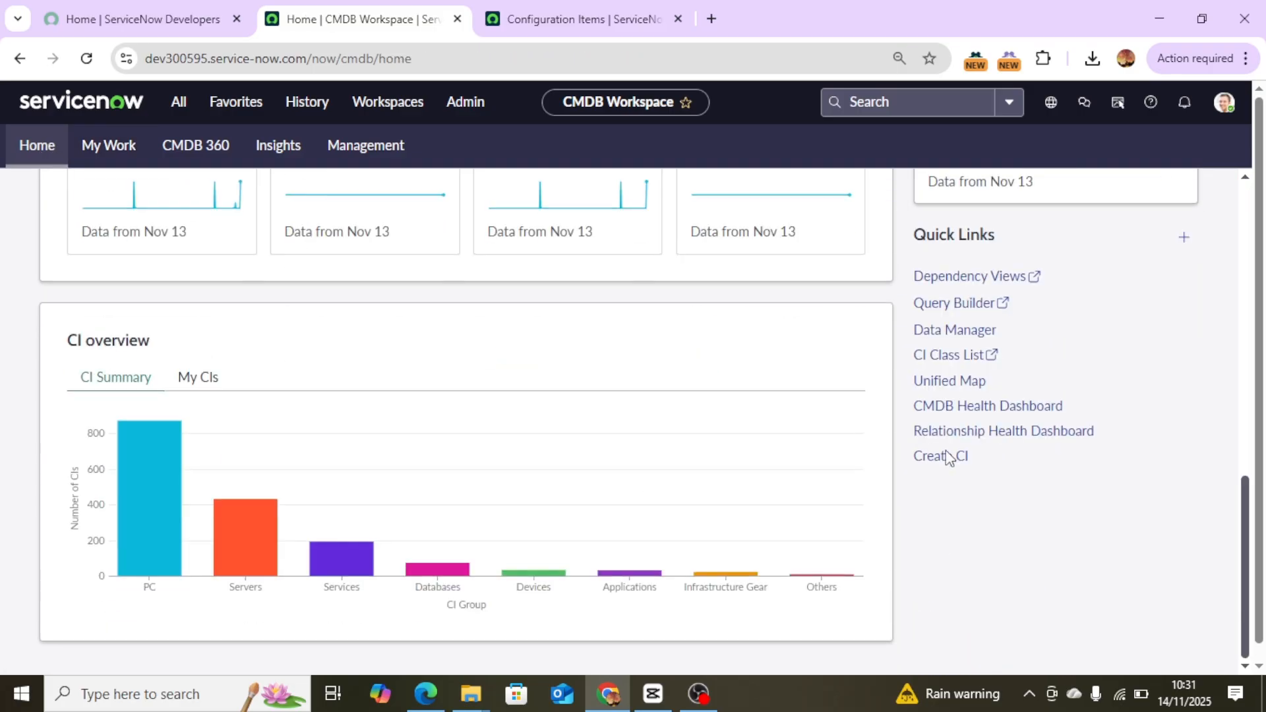
click(954, 332)
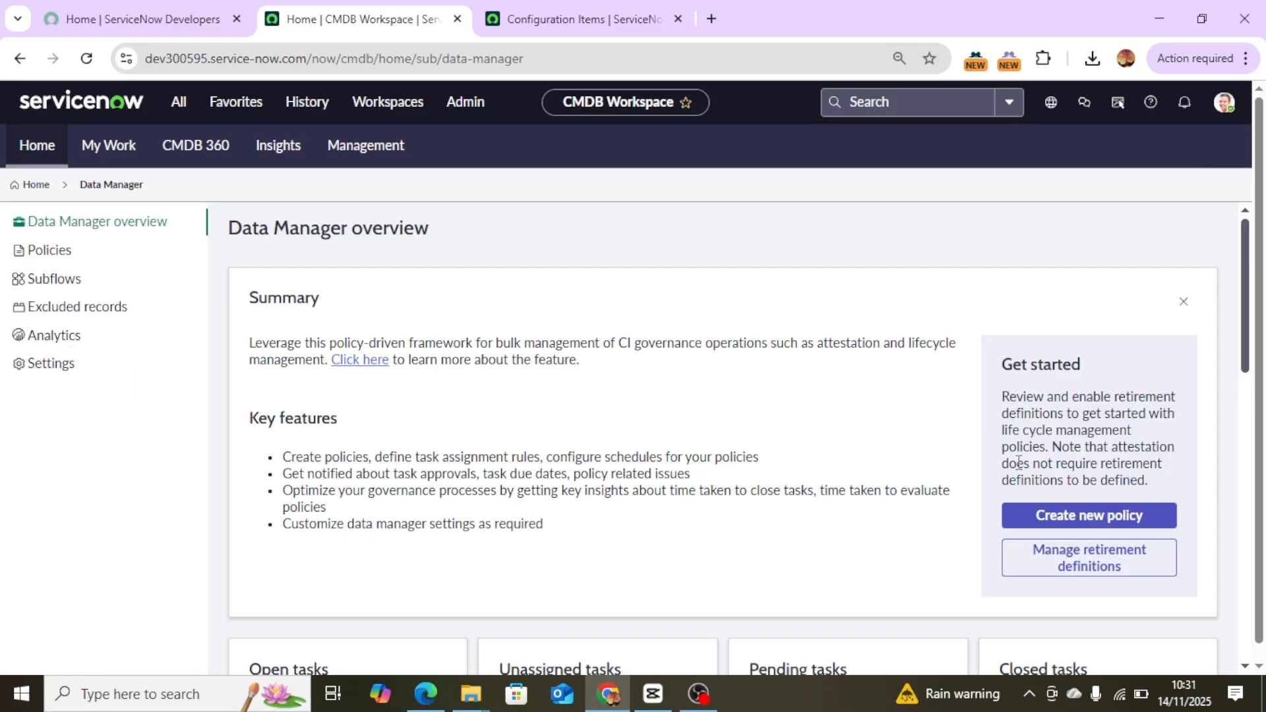
scroll(705, 435, down, 7)
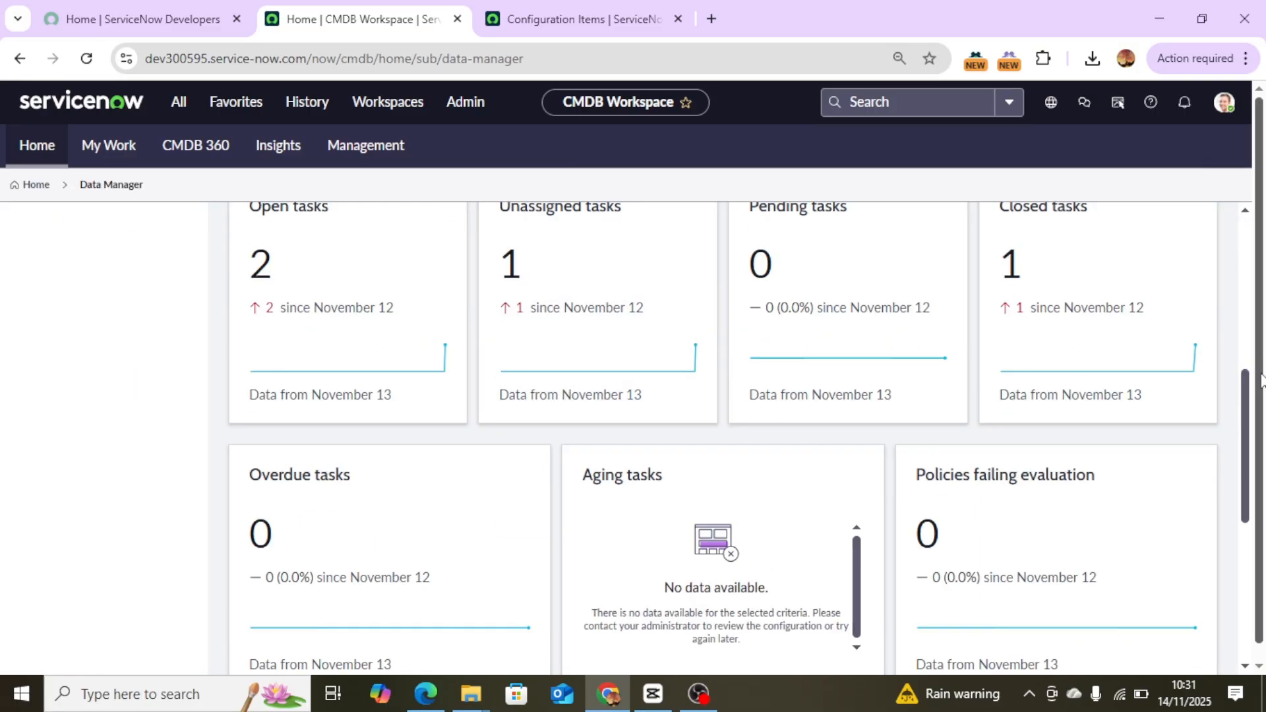
drag(1248, 400, 1241, 231)
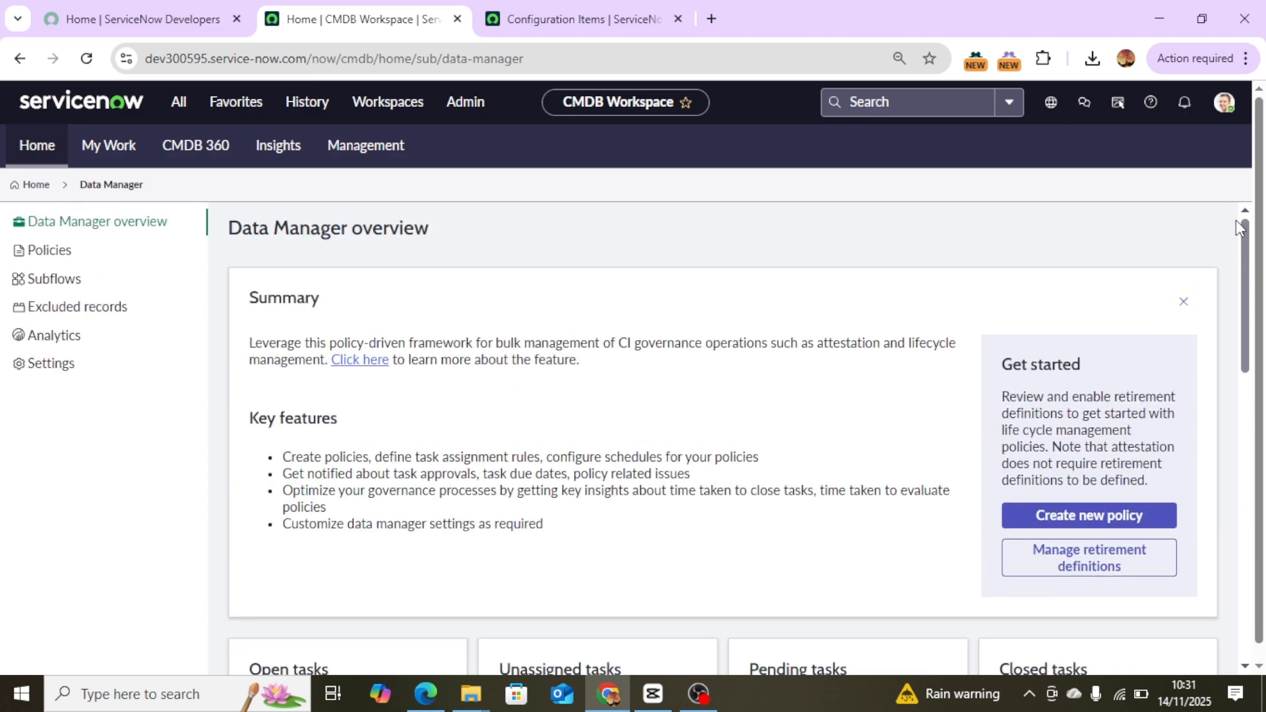
click(88, 259)
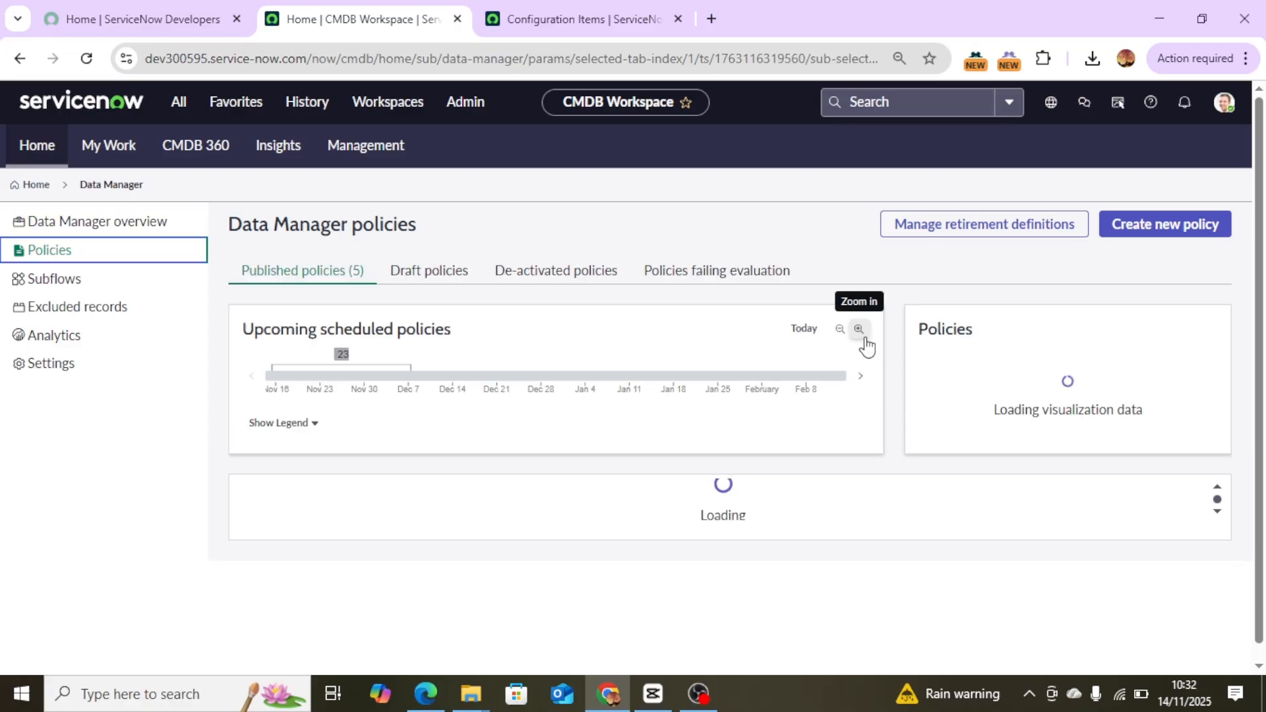
scroll(866, 344, down, 3)
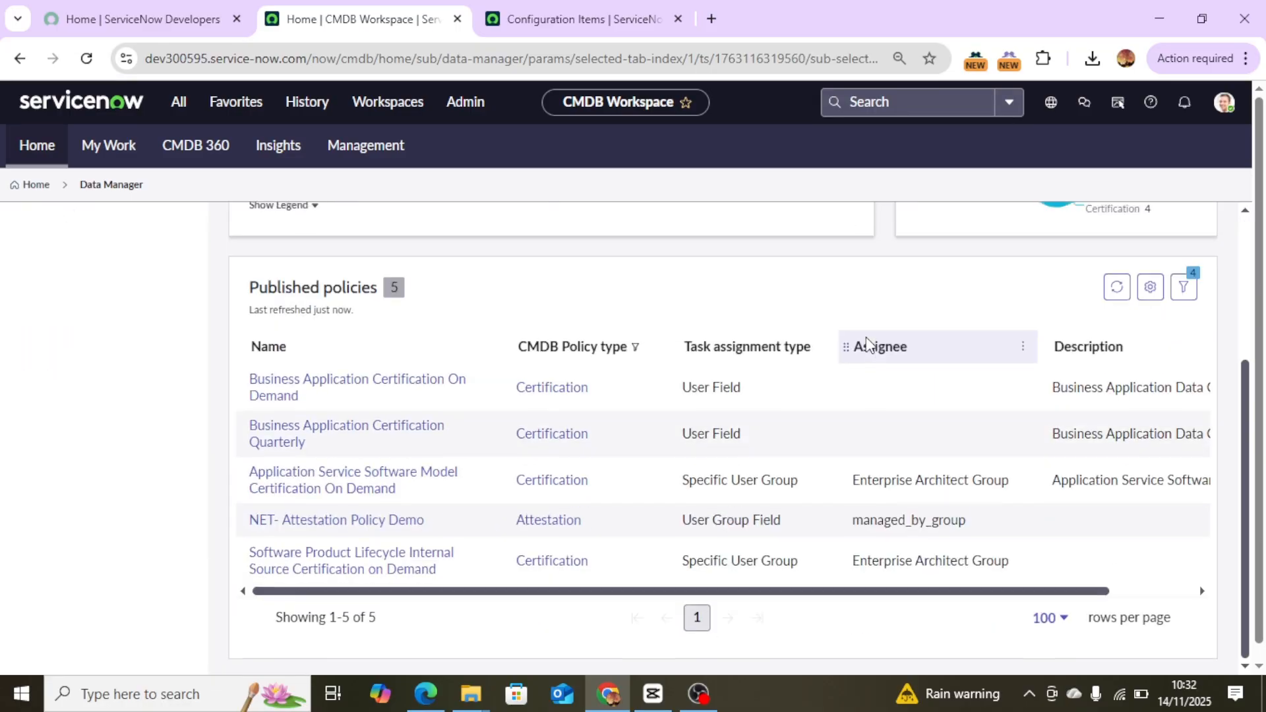
click(344, 525)
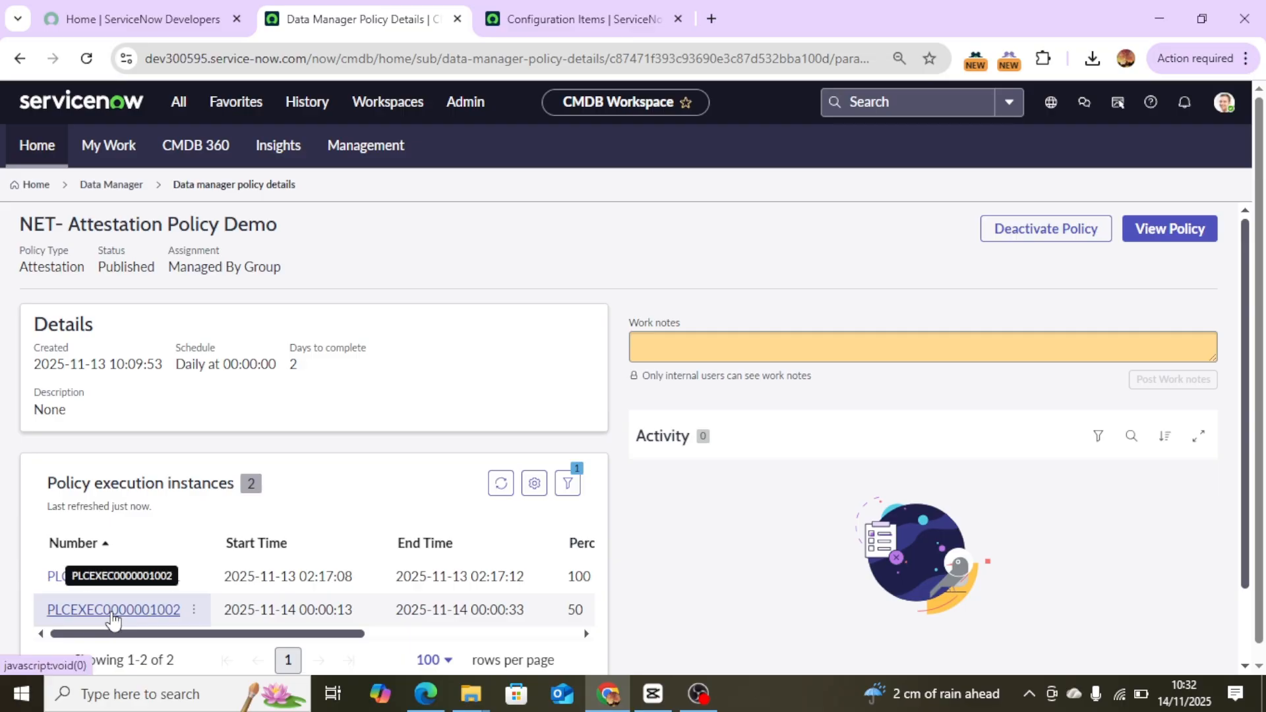
click(113, 610)
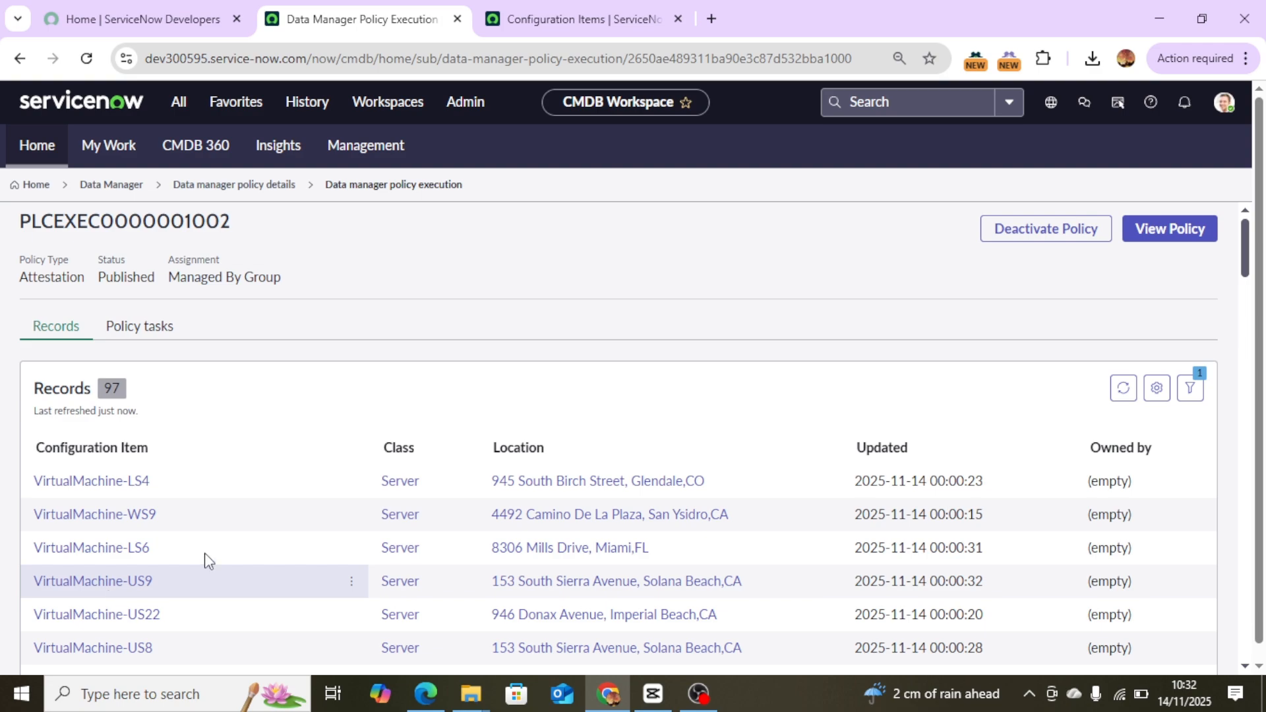
Scroll through the configuration item records of the policy execution.
scroll(757, 481, down, 10)
scroll(757, 483, down, 15)
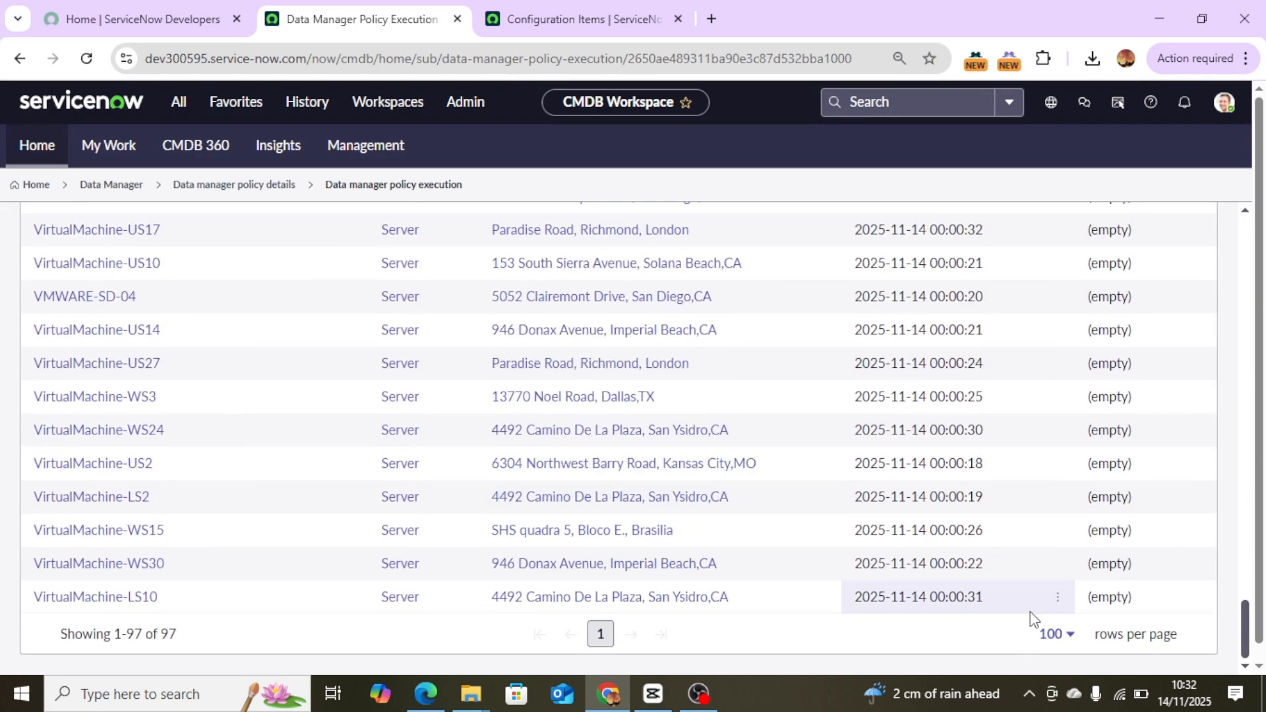
scroll(989, 610, up, 20)
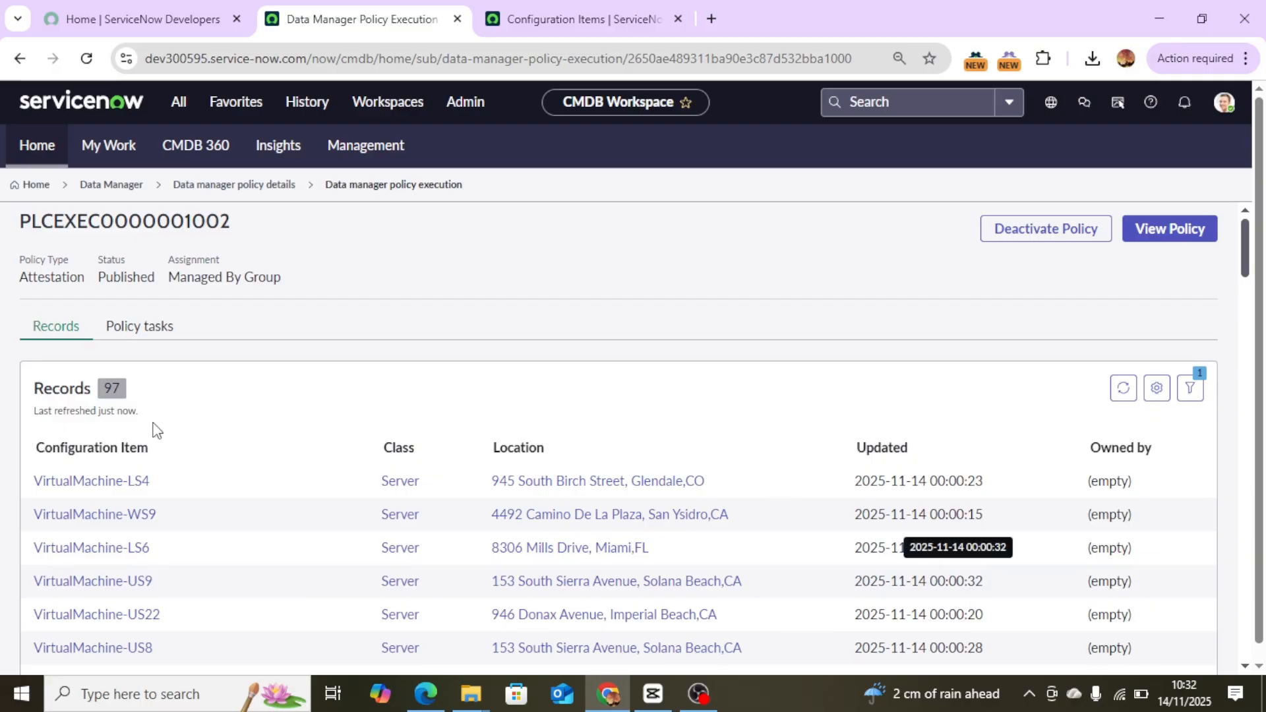
scroll(165, 432, down, 10)
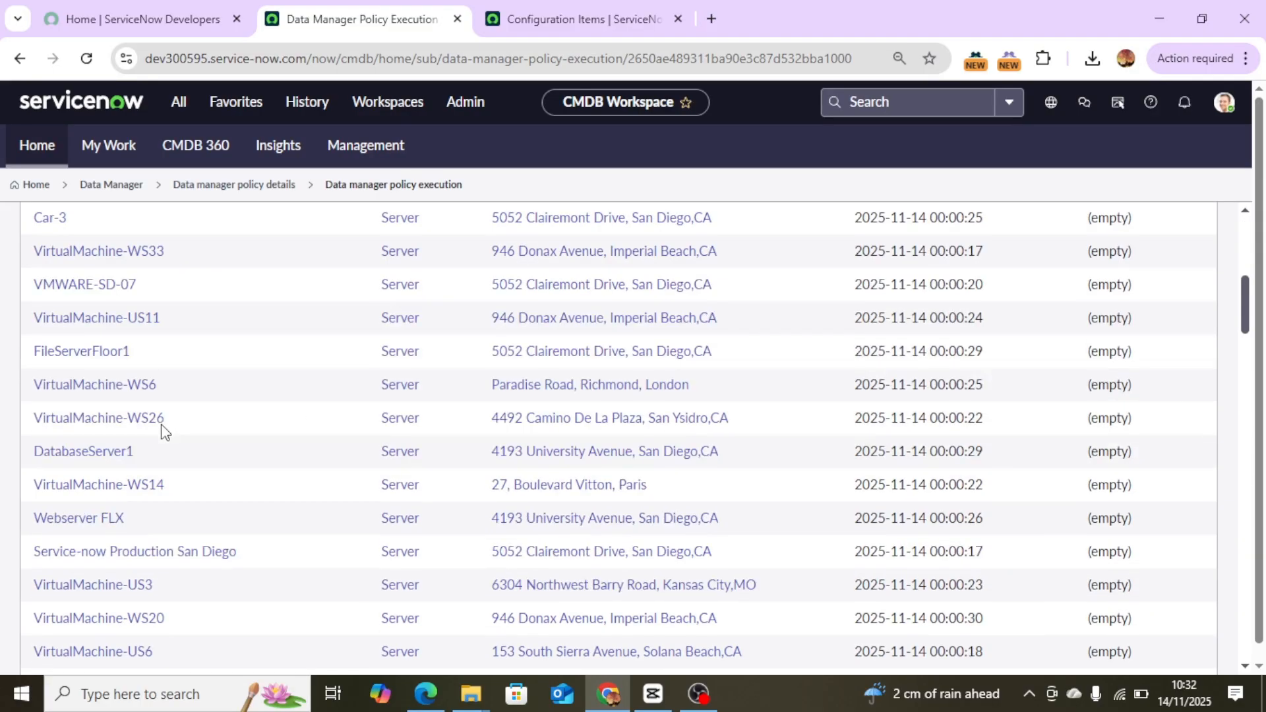
scroll(165, 432, down, 10)
scroll(163, 433, down, 5)
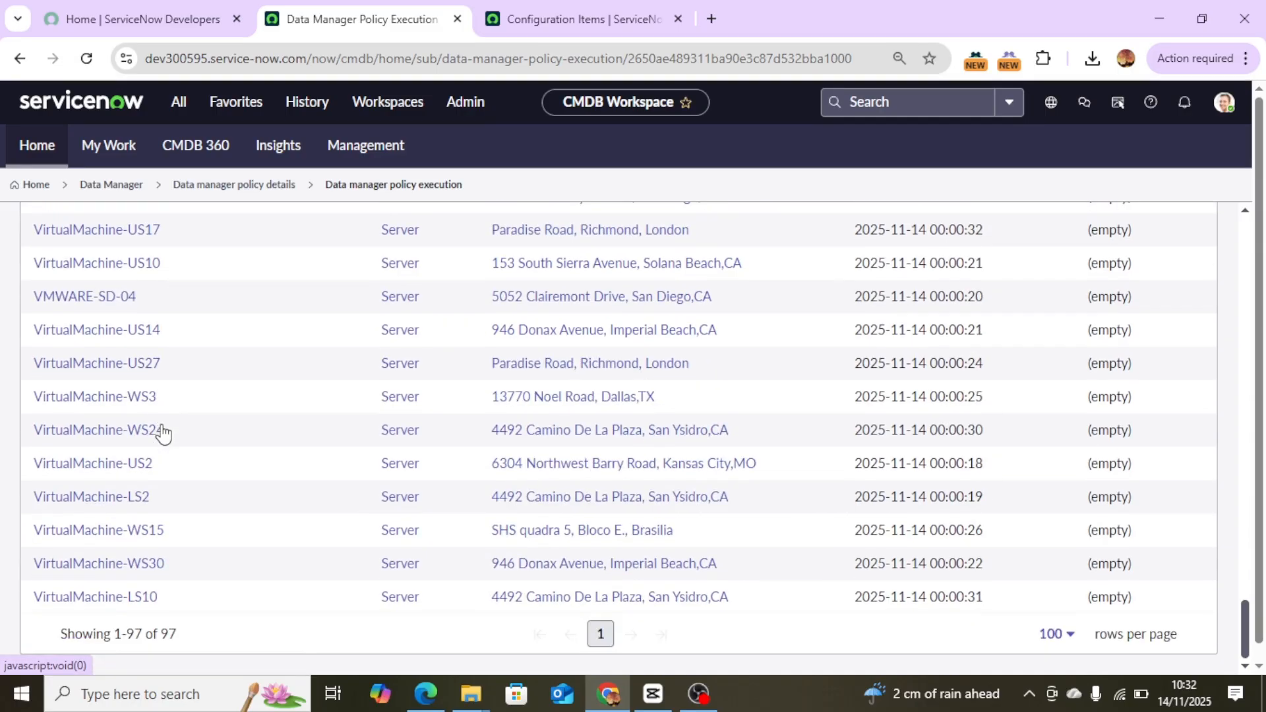
scroll(163, 434, up, 20)
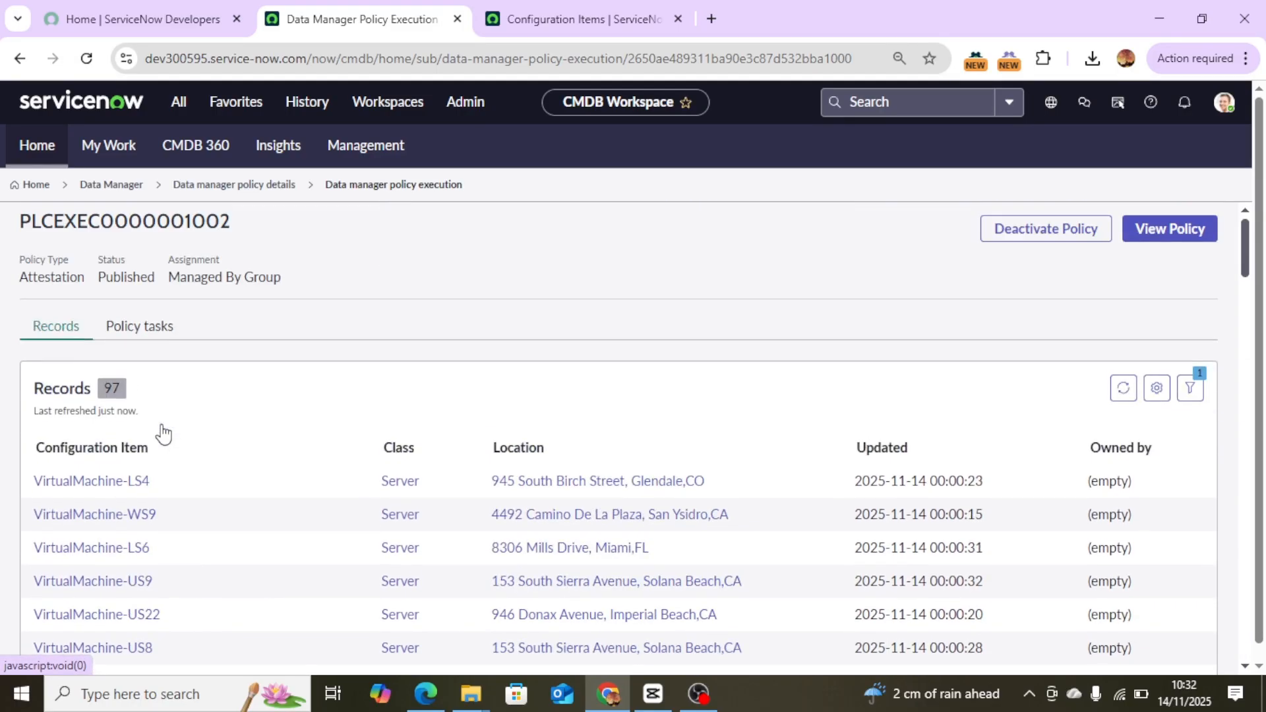
Open the open policy task CMDBTASK0001003 from the execution's policy tasks.
click(130, 341)
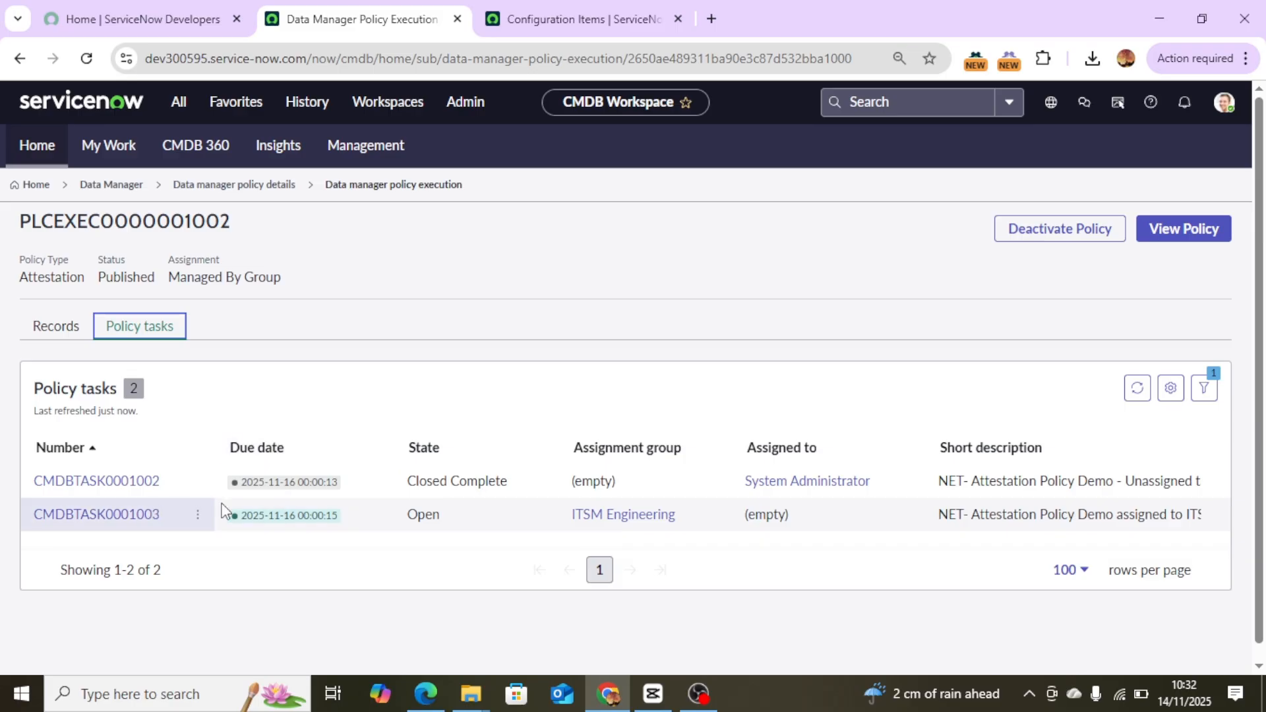
click(90, 514)
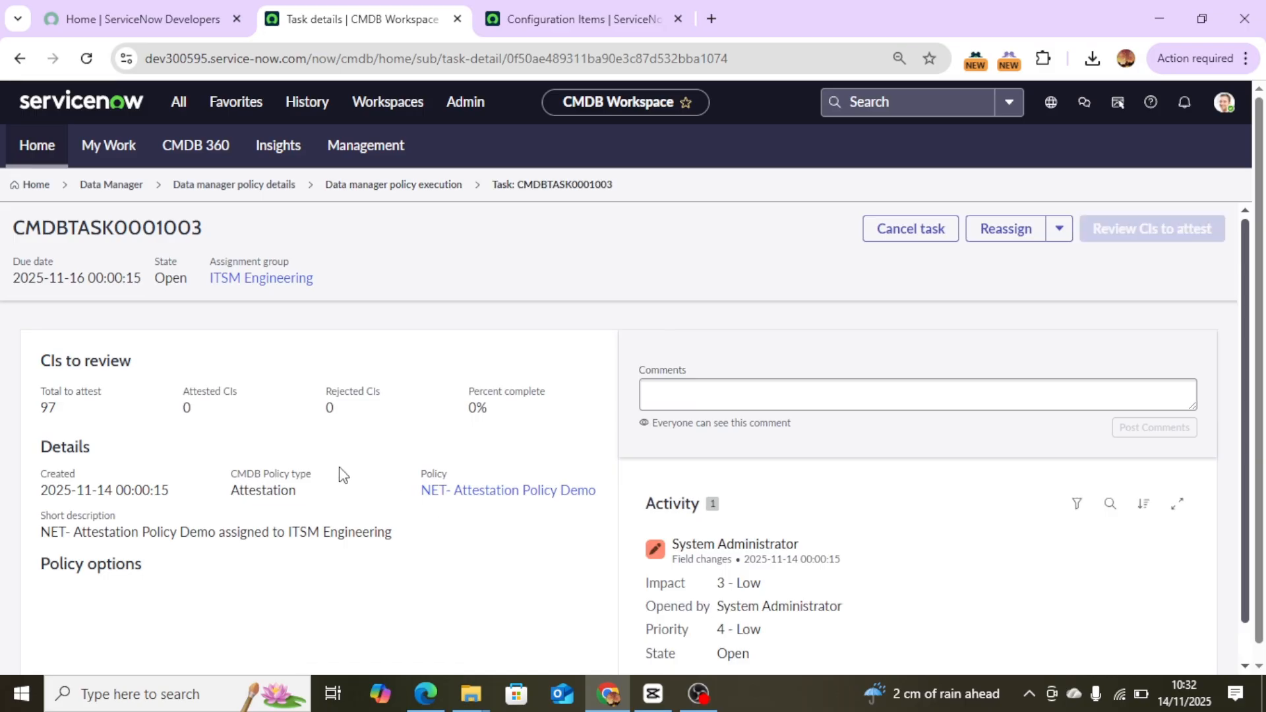
click(549, 20)
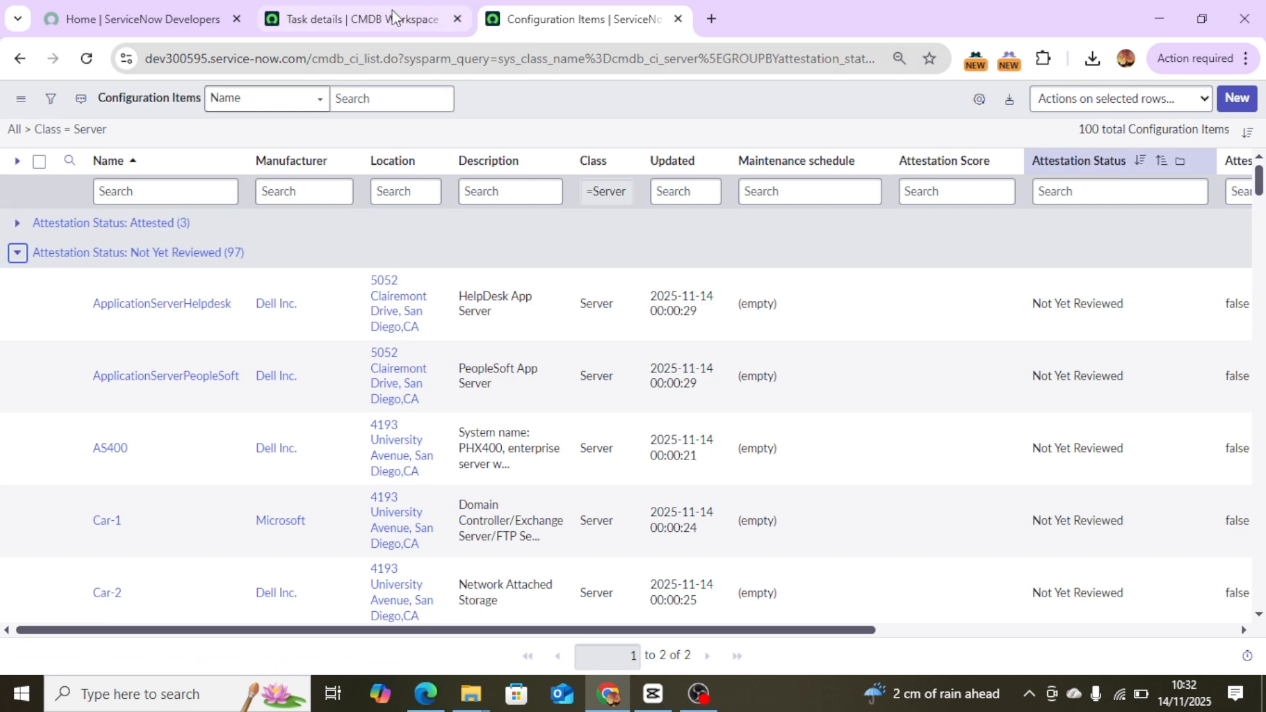
click(362, 22)
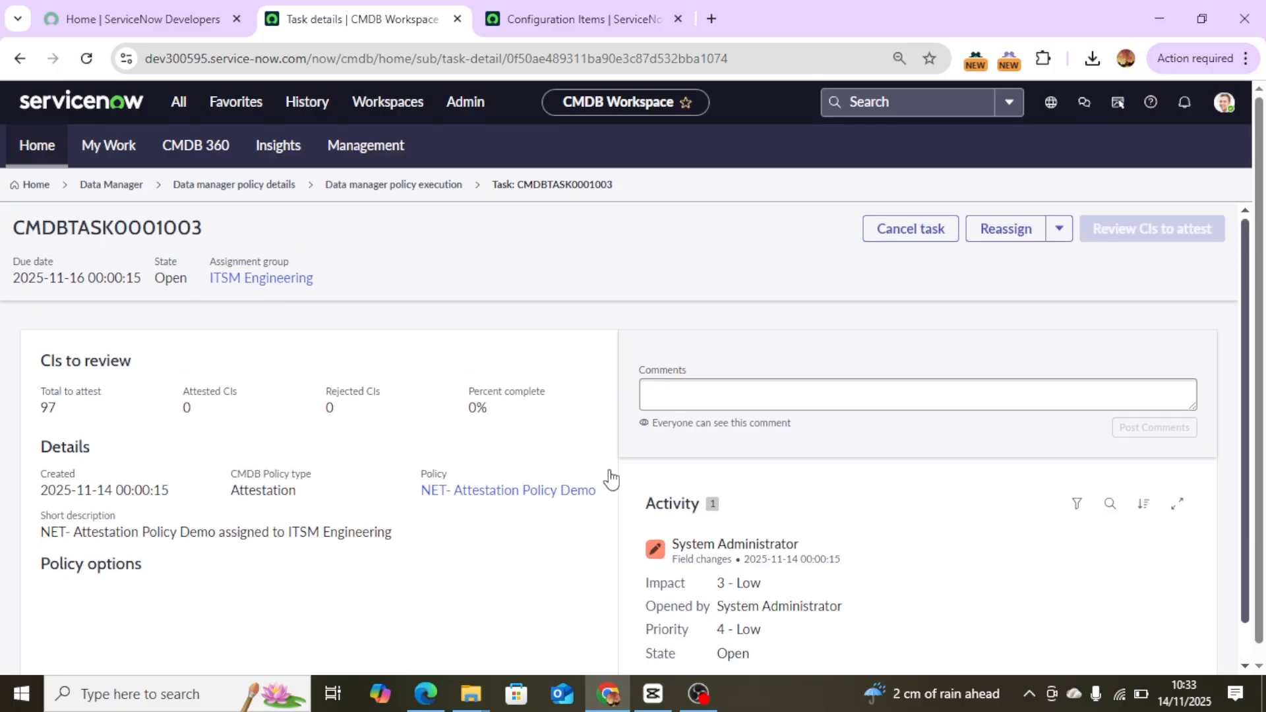
Assign the task CMDBTASK0001003 to yourself and dismiss the alert.
click(1058, 230)
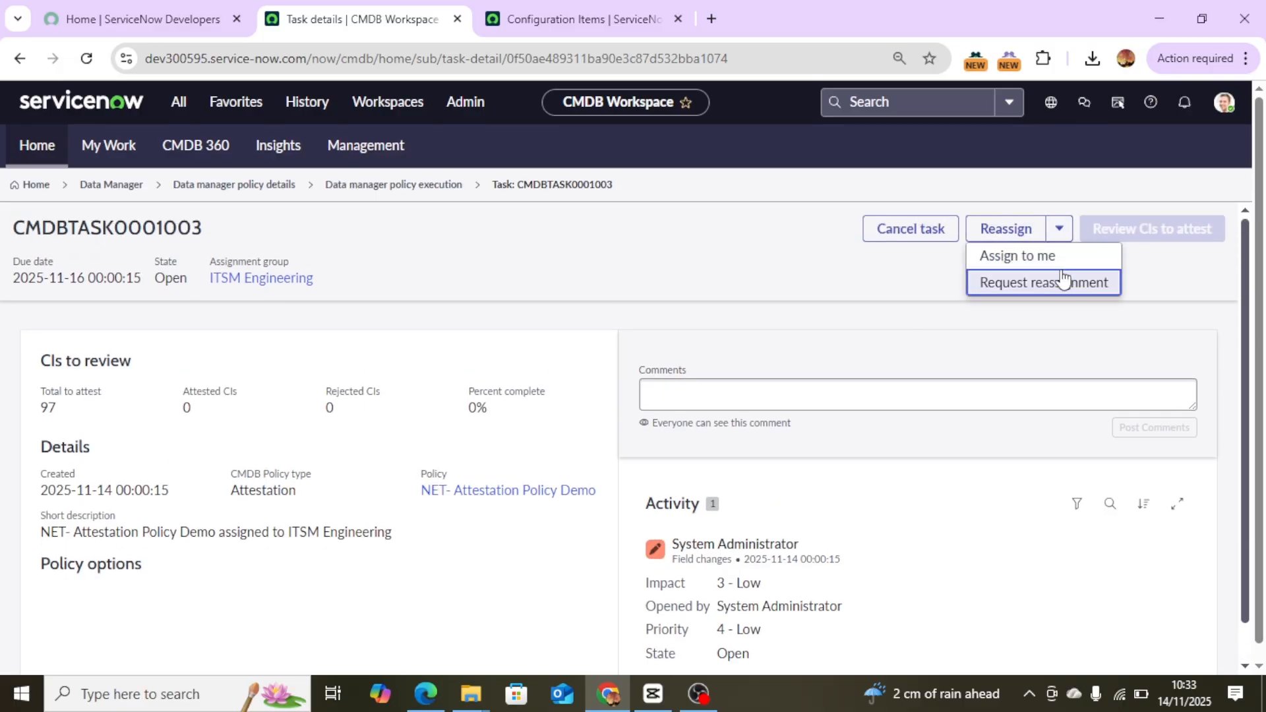
click(1056, 257)
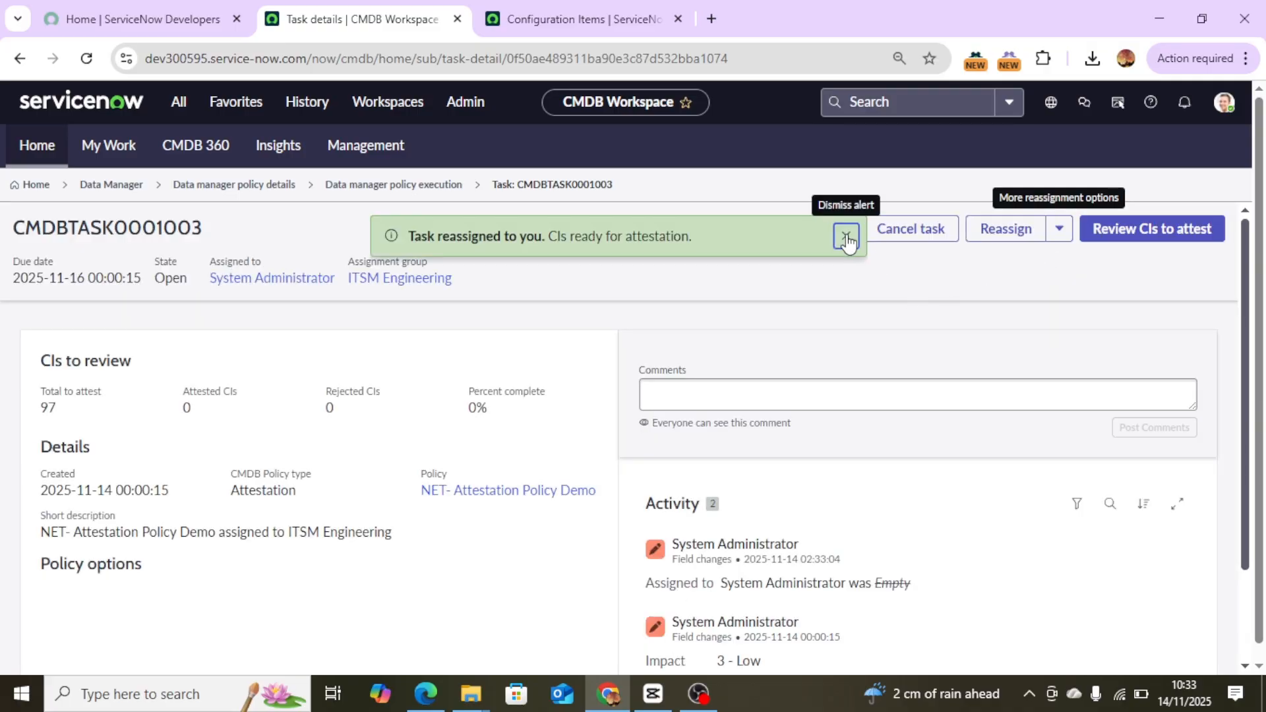
click(845, 235)
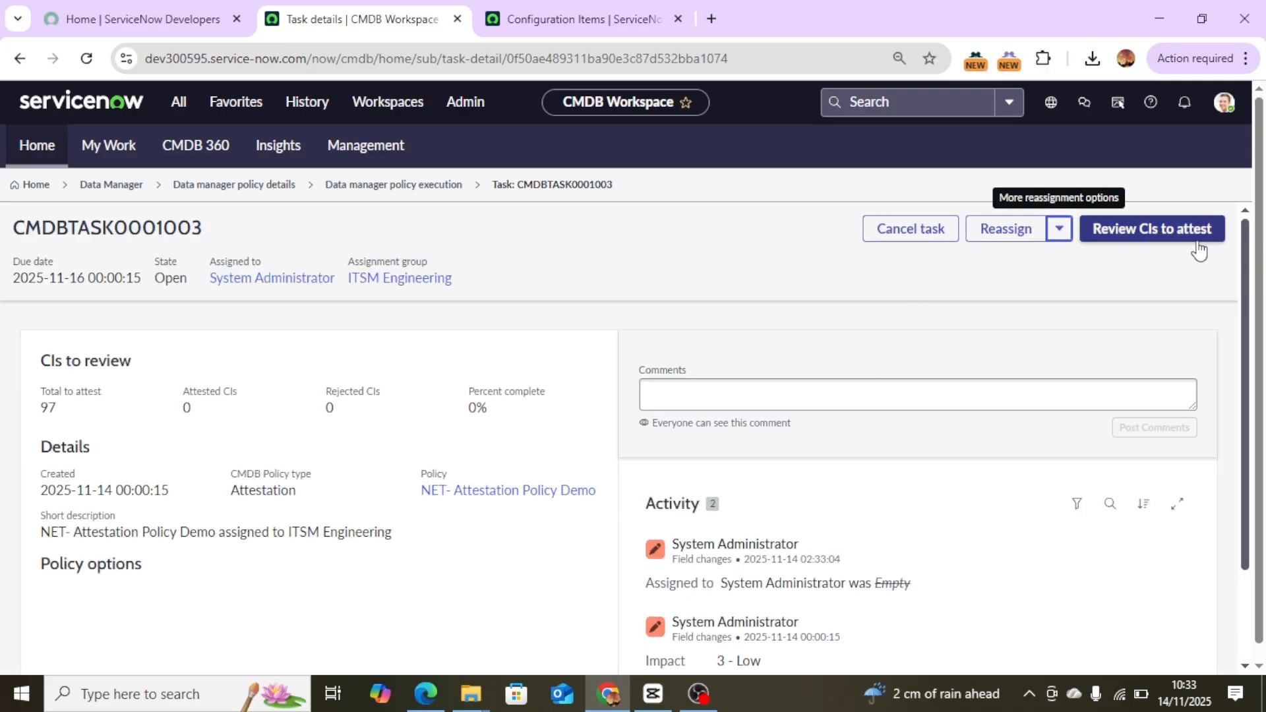
Review the task's CIs, select all except the first seven servers, and attest the selection.
click(1174, 242)
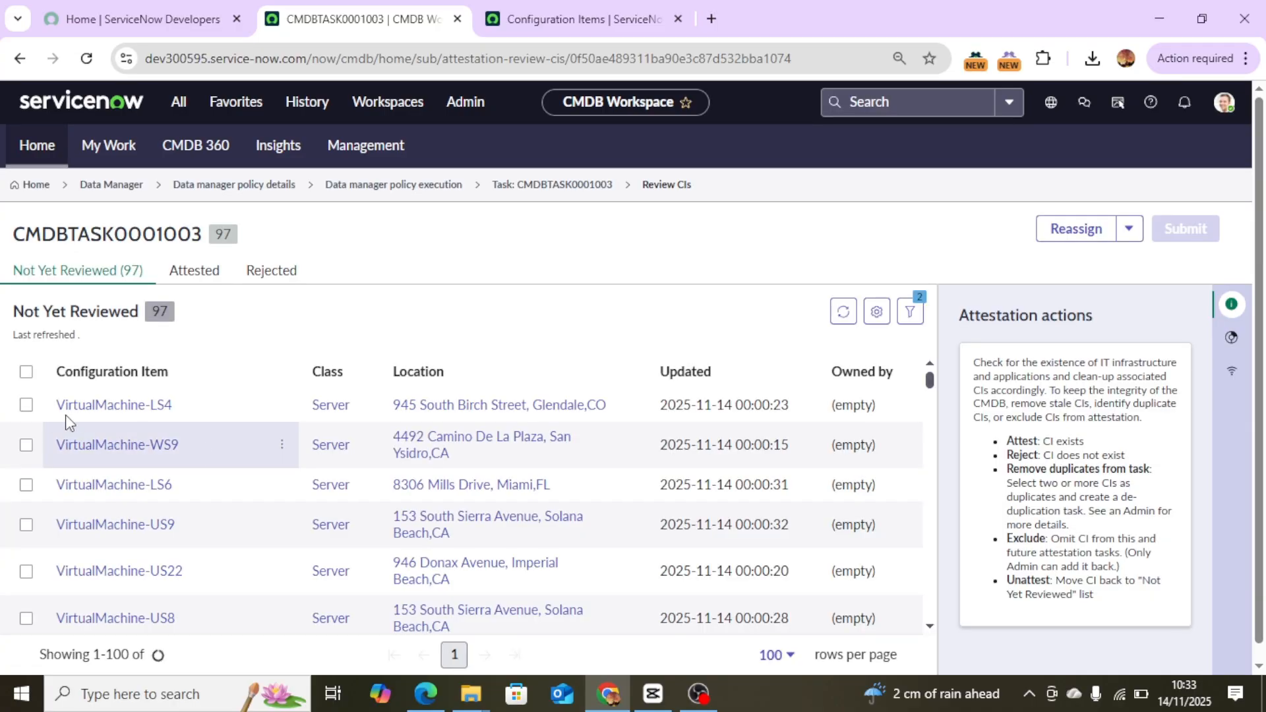
click(26, 374)
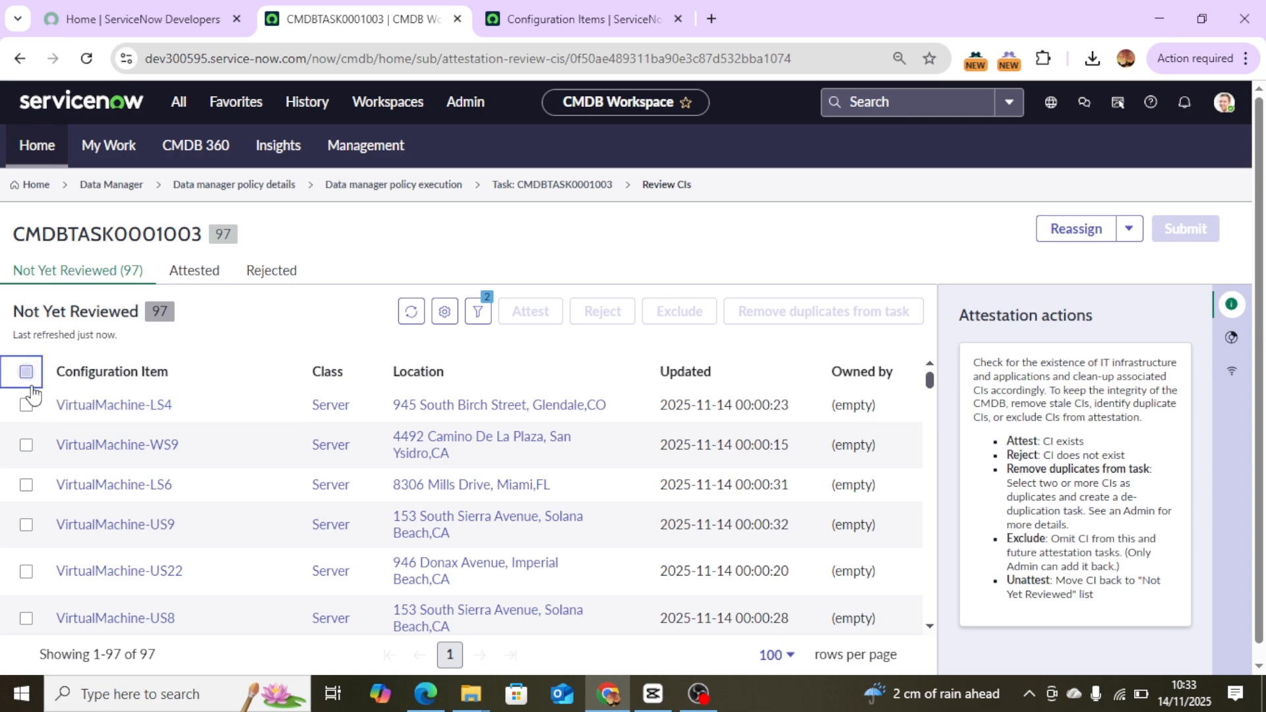
click(23, 408)
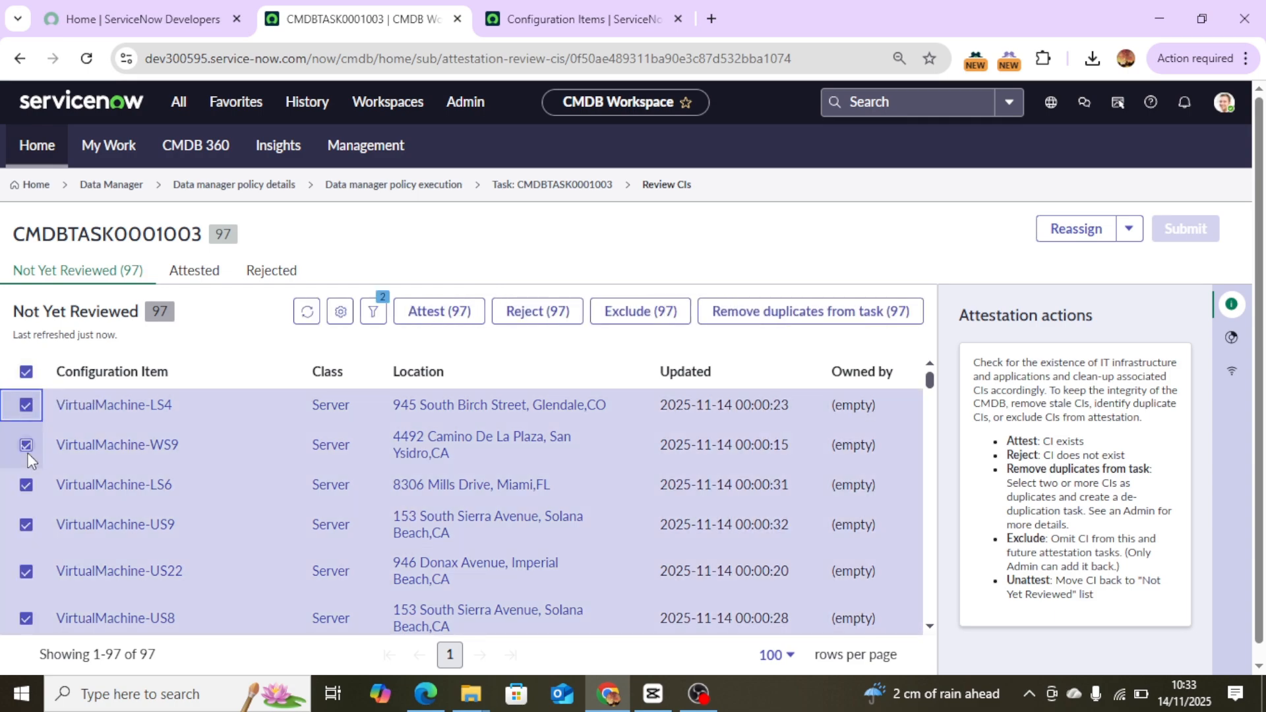
click(27, 406)
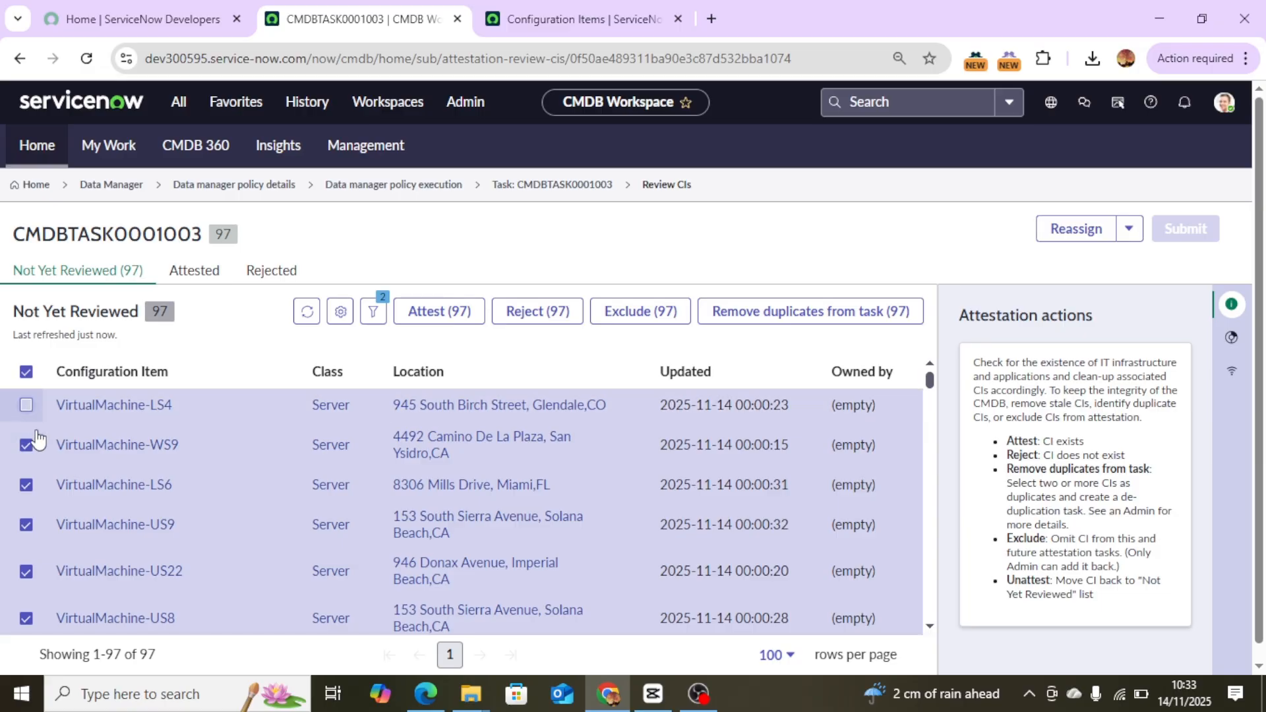
click(25, 447)
click(26, 486)
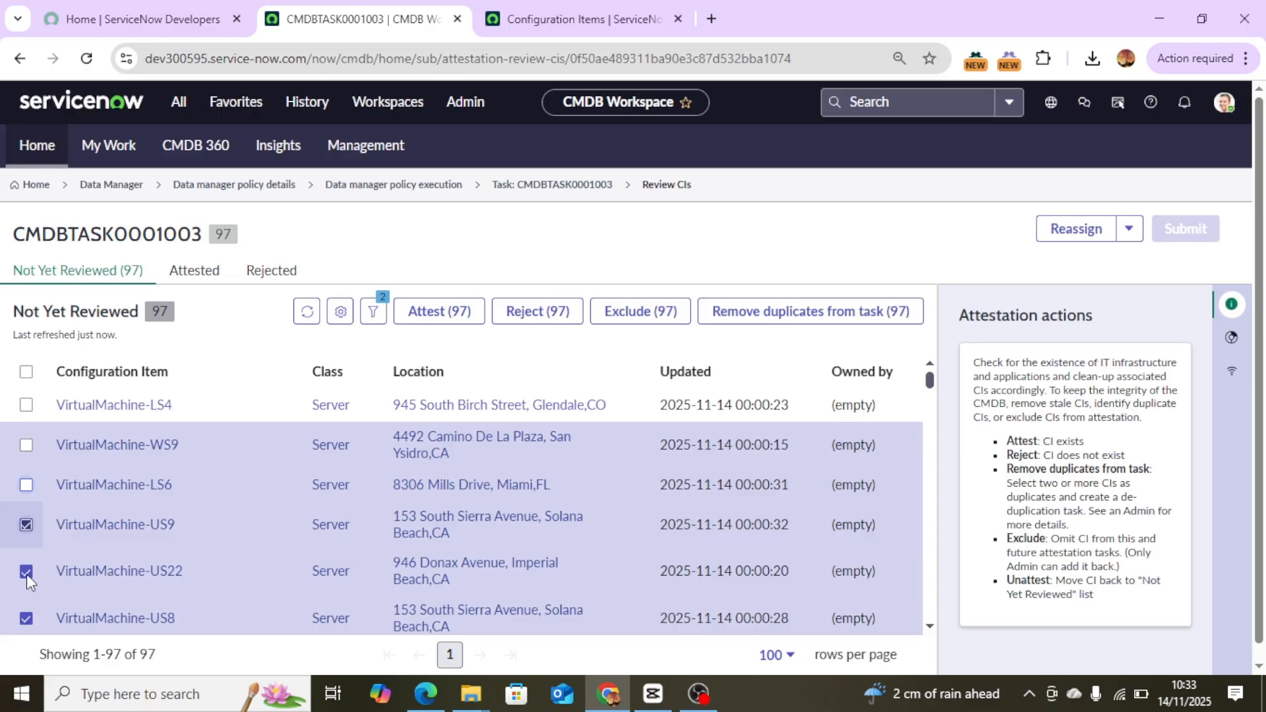
click(27, 620)
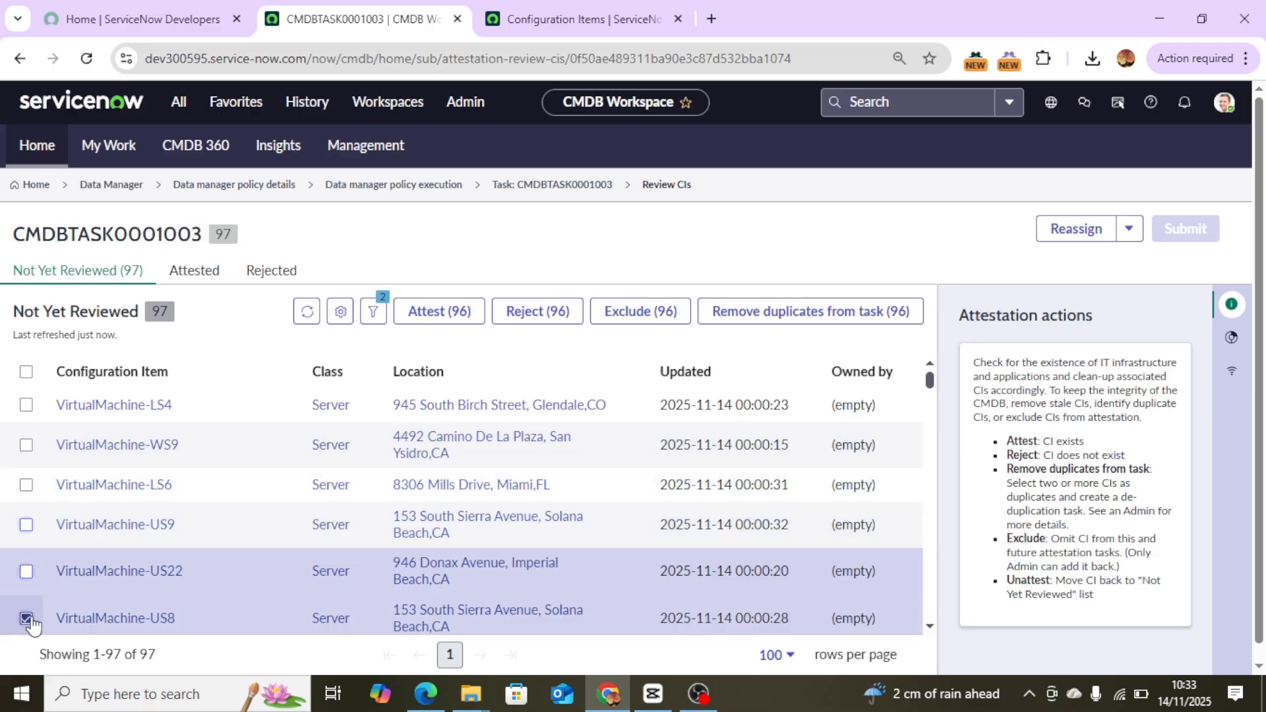
click(930, 628)
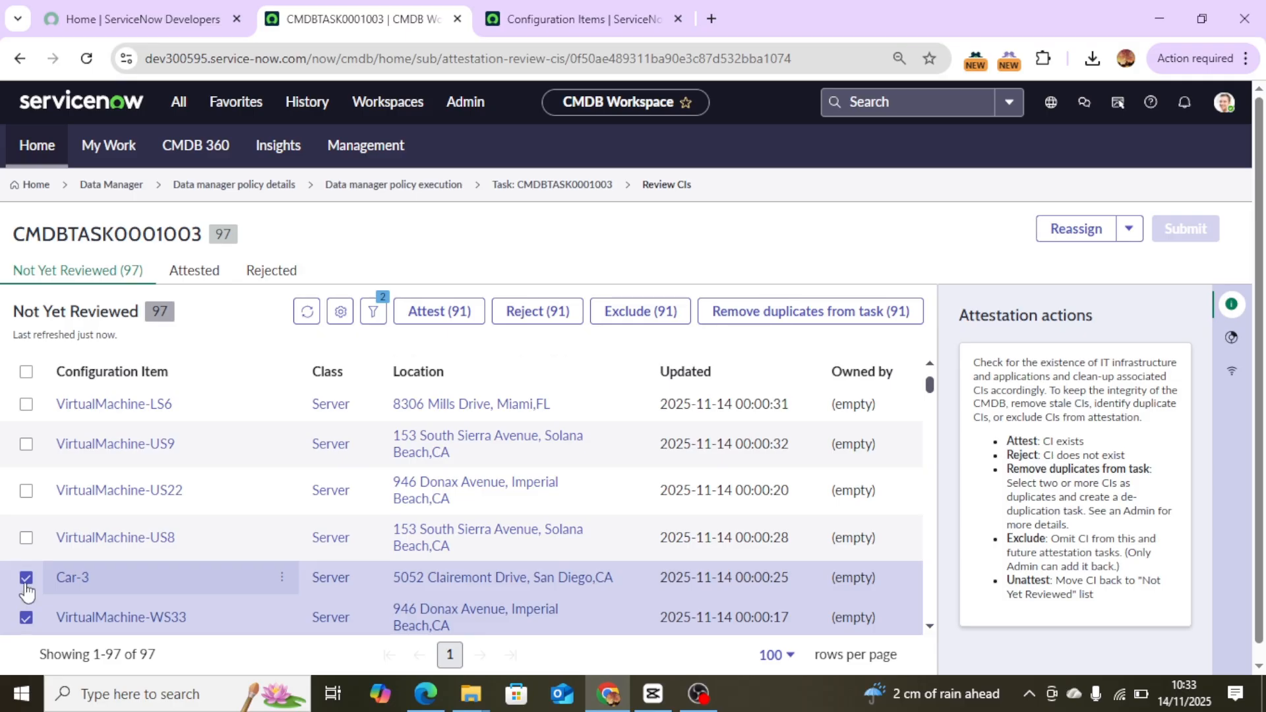
click(26, 579)
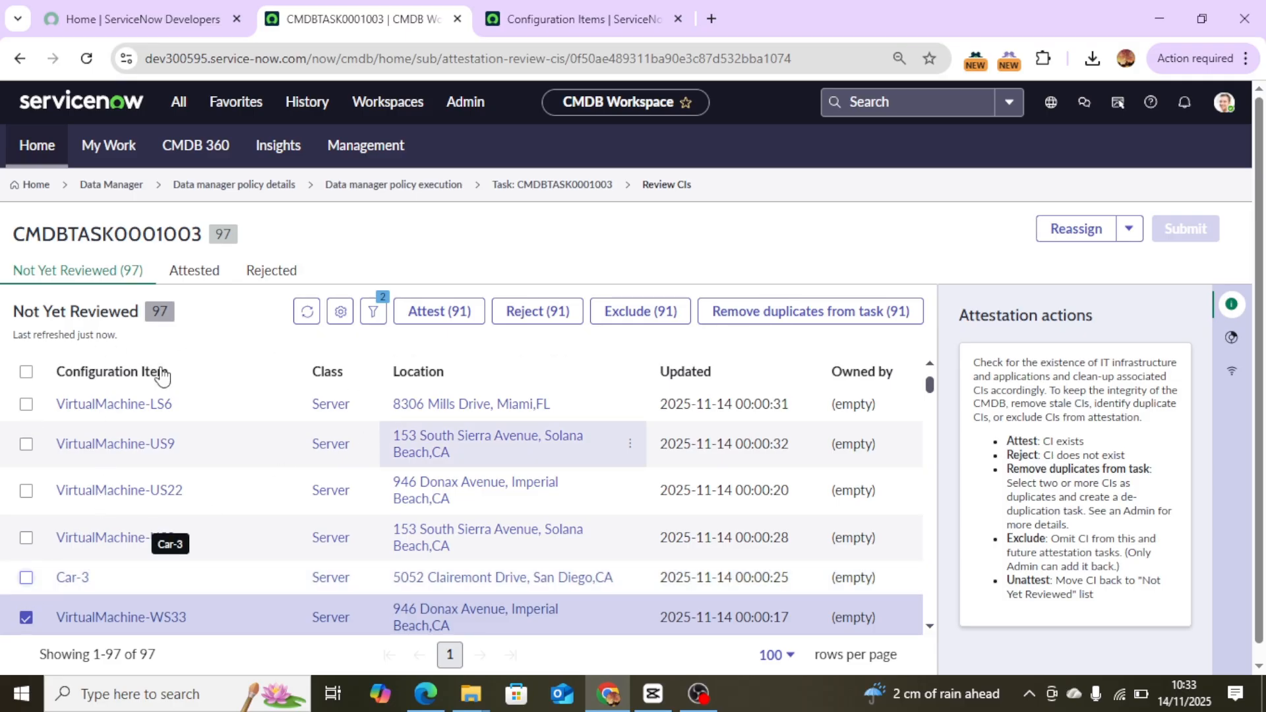
click(465, 311)
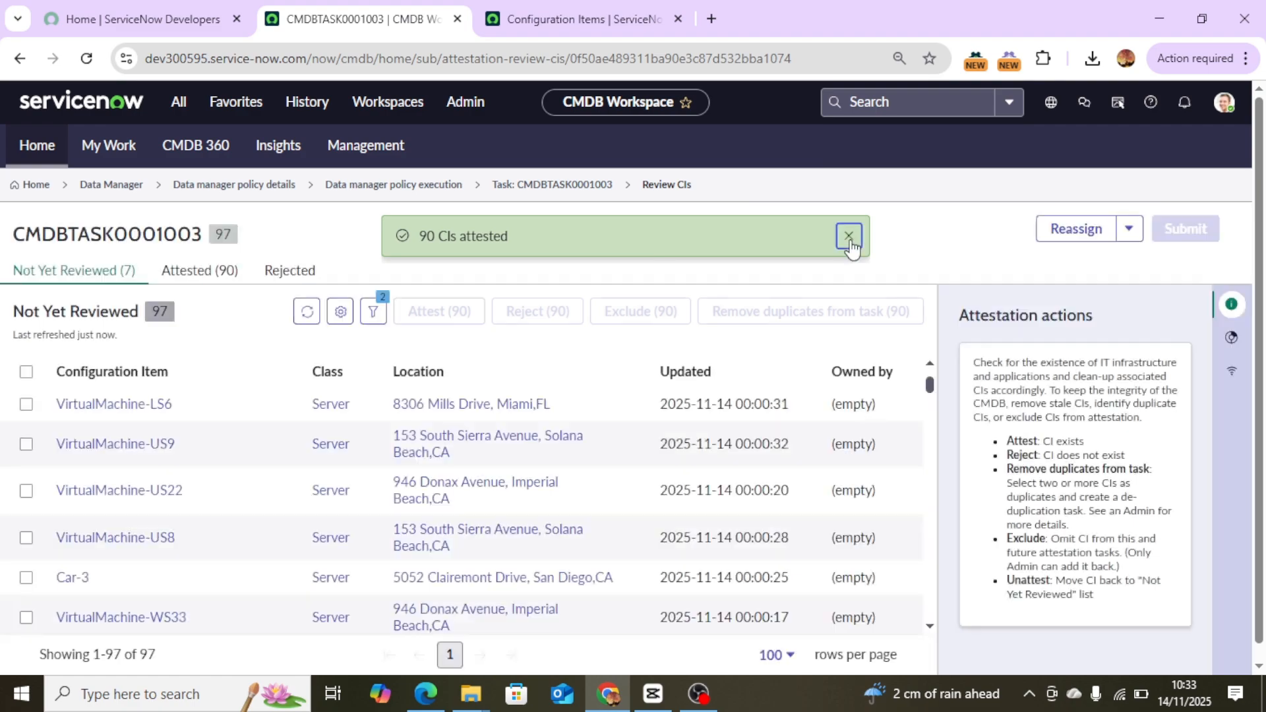
click(849, 236)
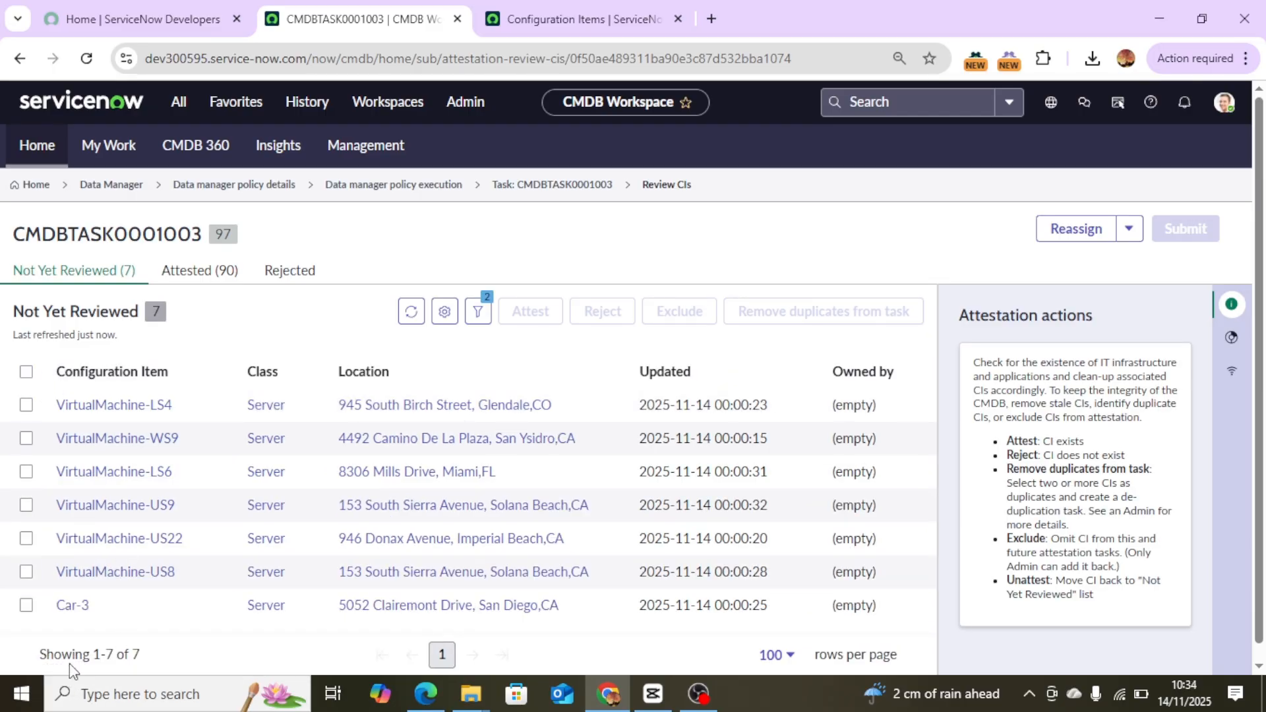
Refresh the server configuration item list to check its attestation status groups, then return to the task.
click(587, 20)
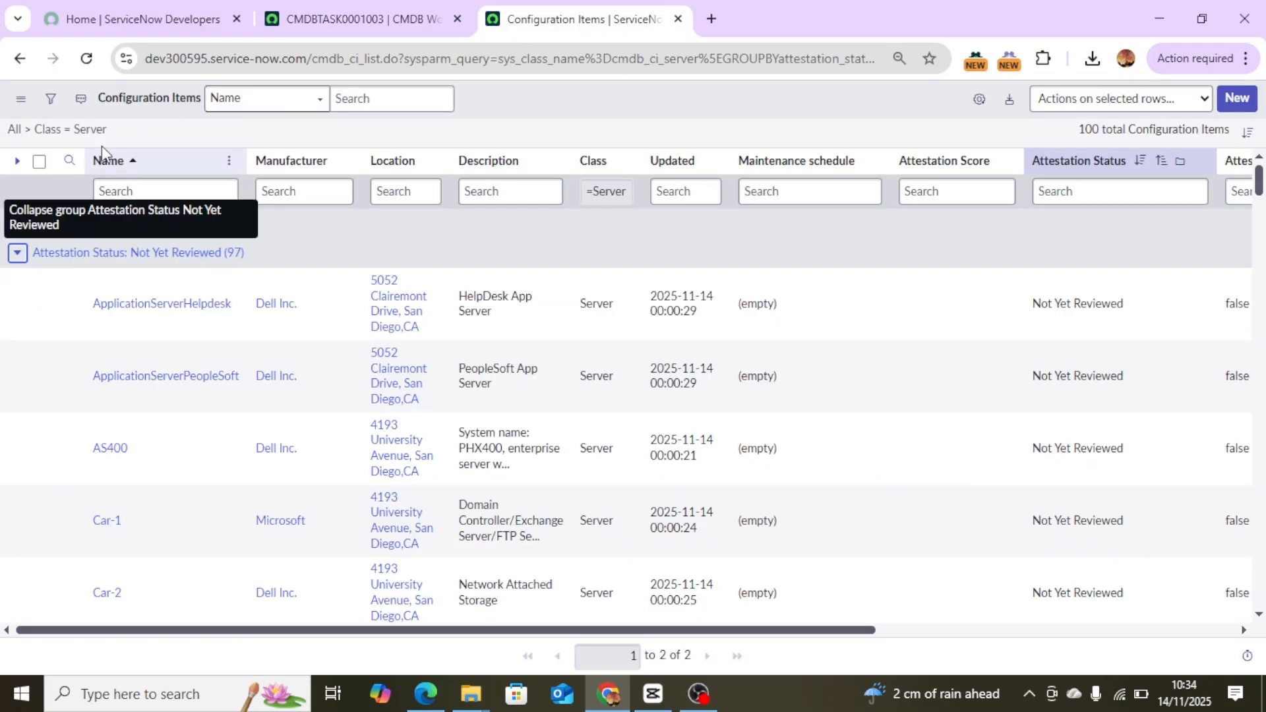
click(87, 58)
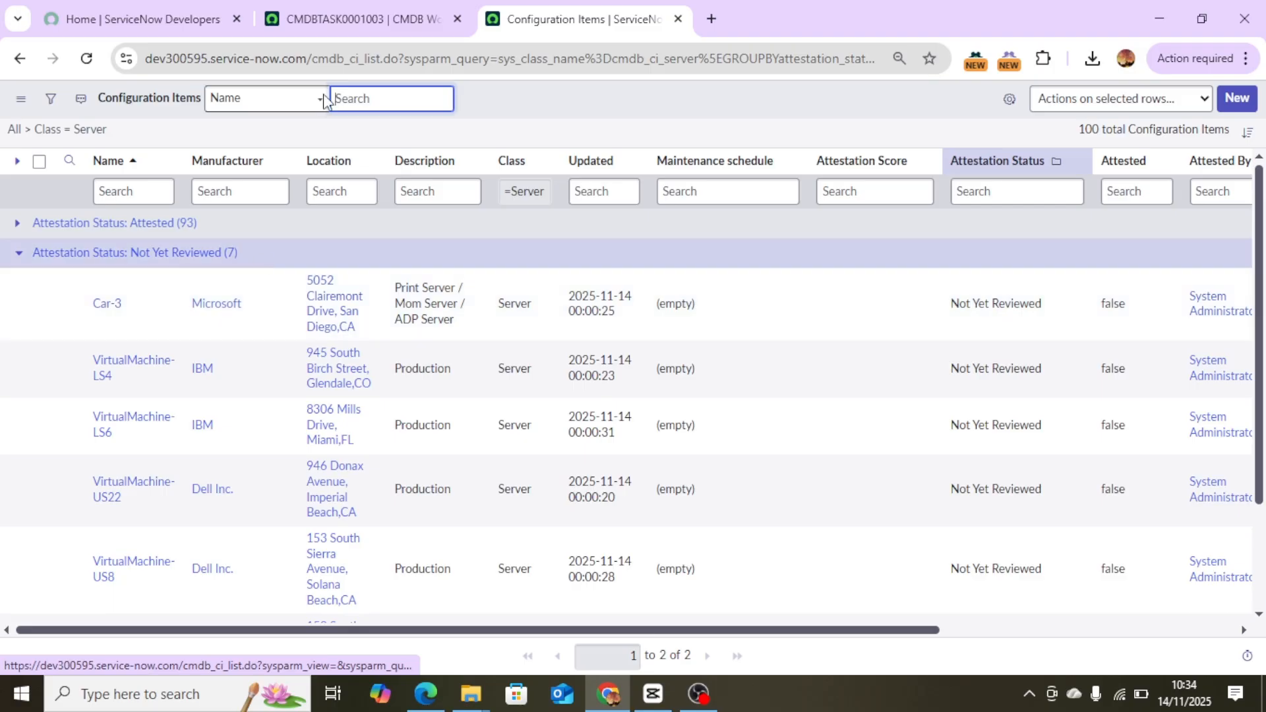
click(350, 19)
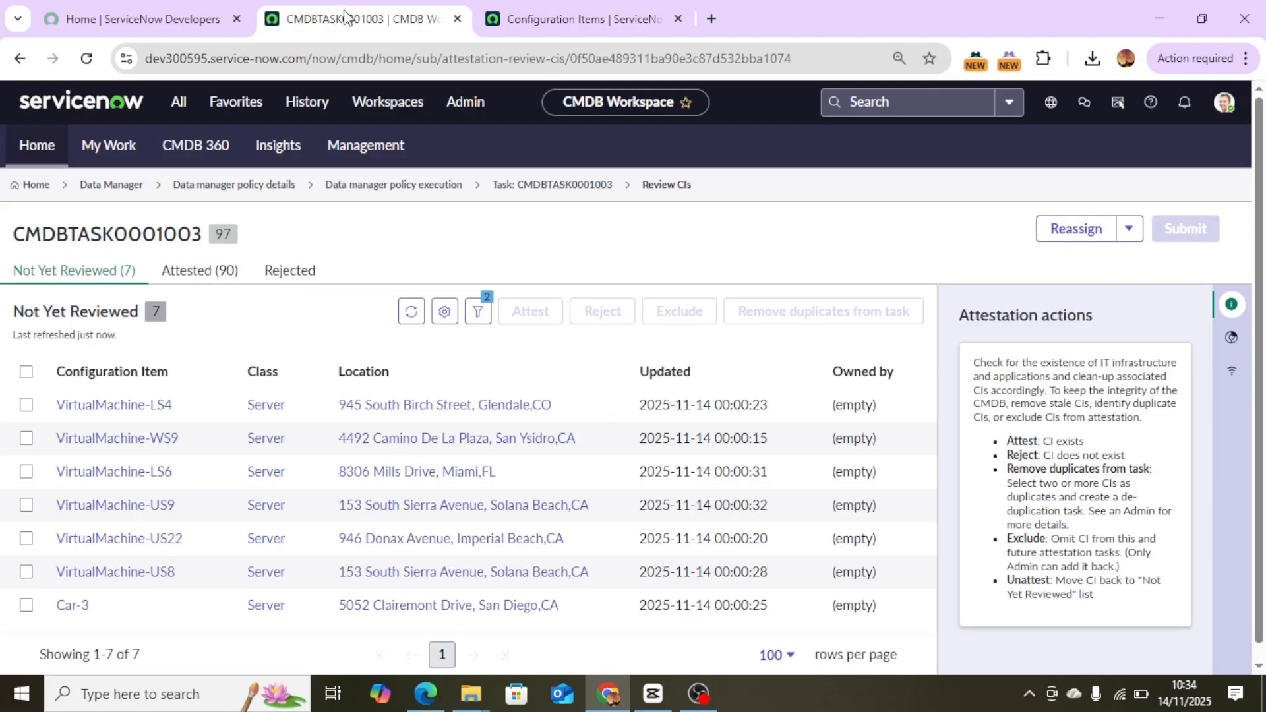
Reject all seven remaining not-yet-reviewed CIs with the reason "CIs are not exist".
click(27, 373)
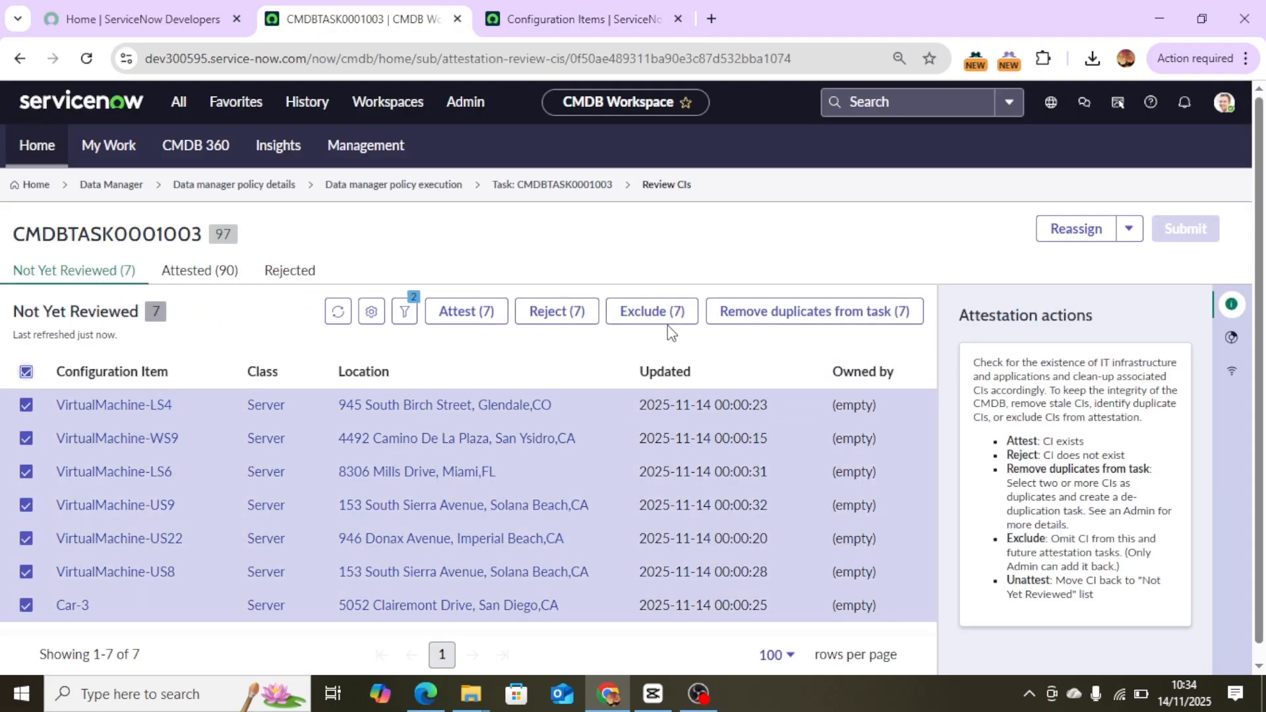
click(567, 322)
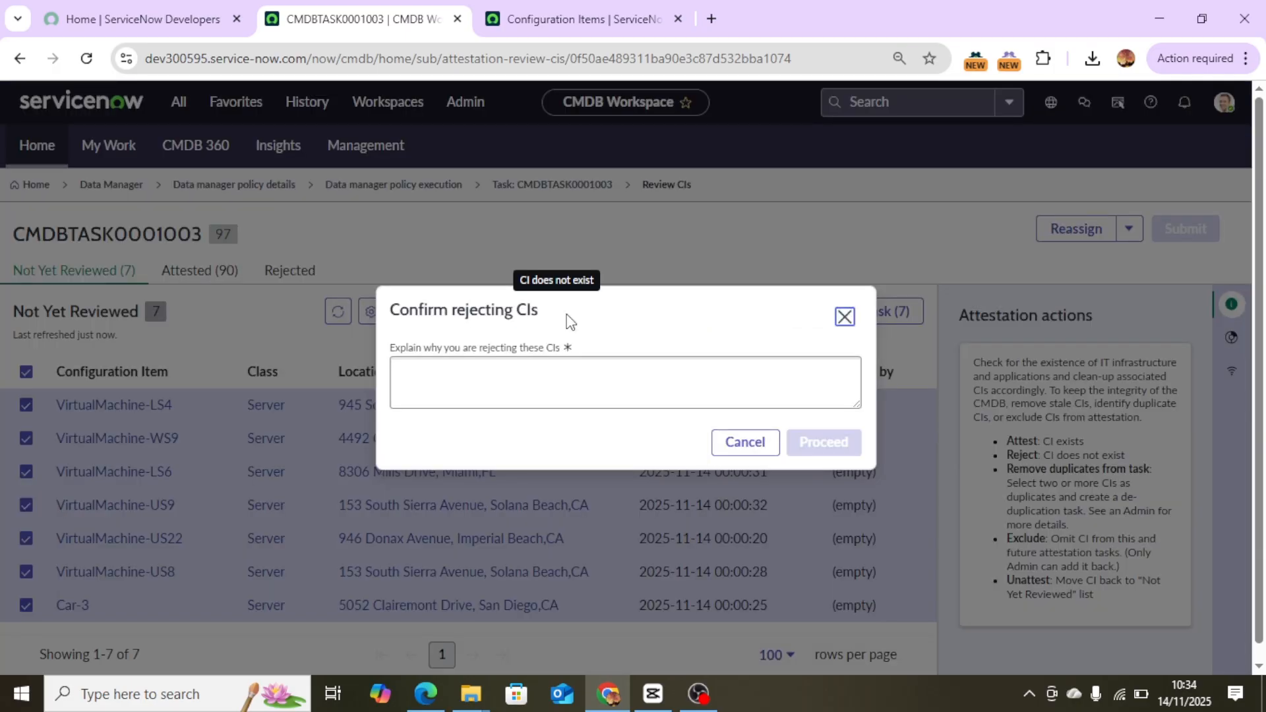
click(560, 387)
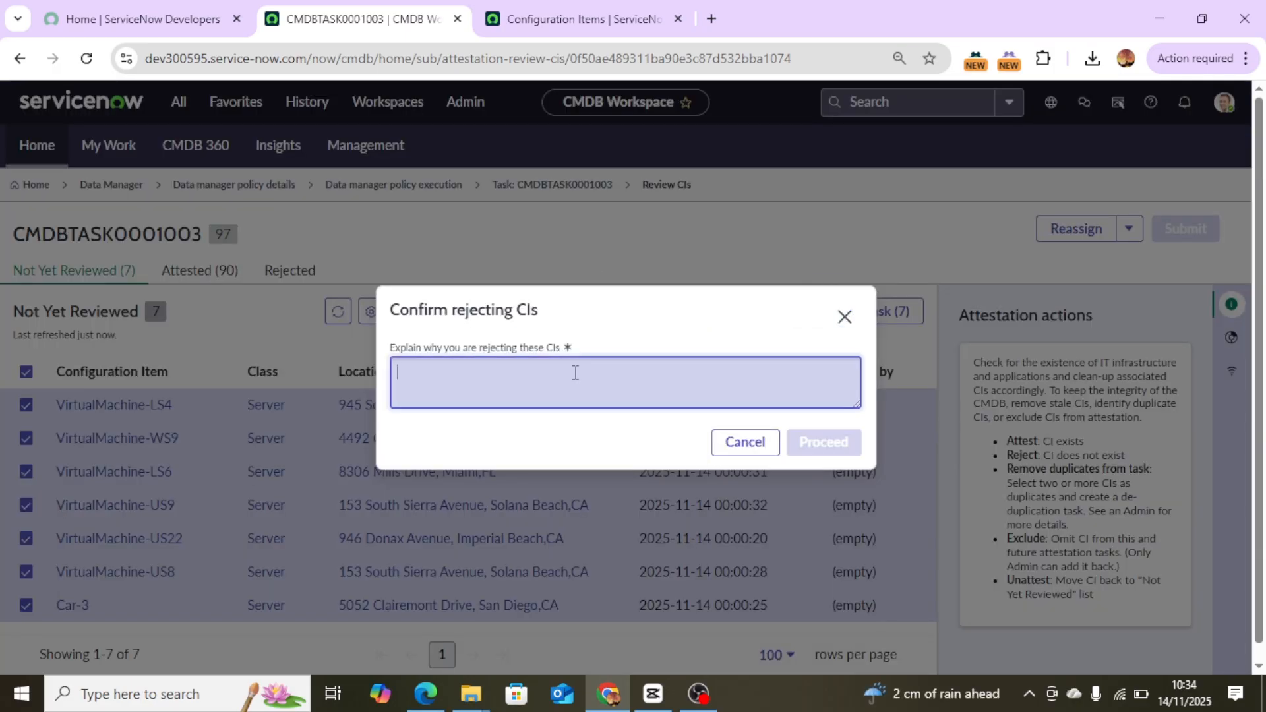
text(CIs are not exist.)
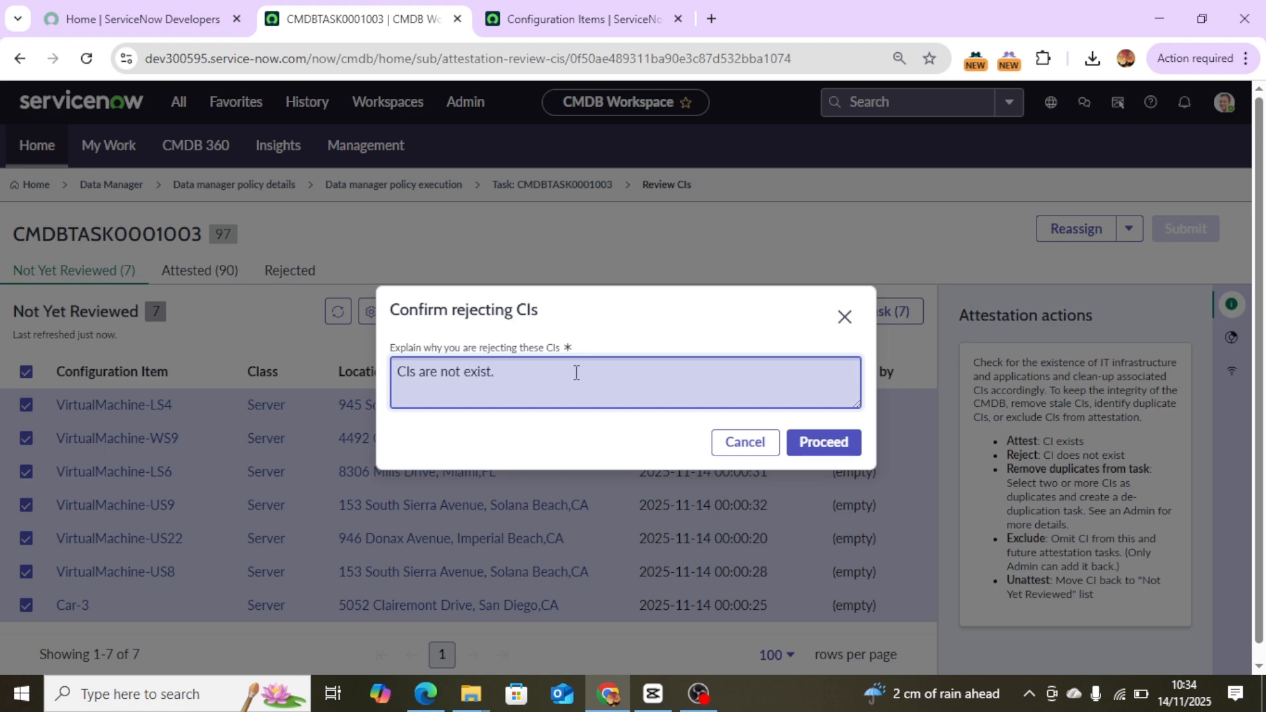
click(820, 449)
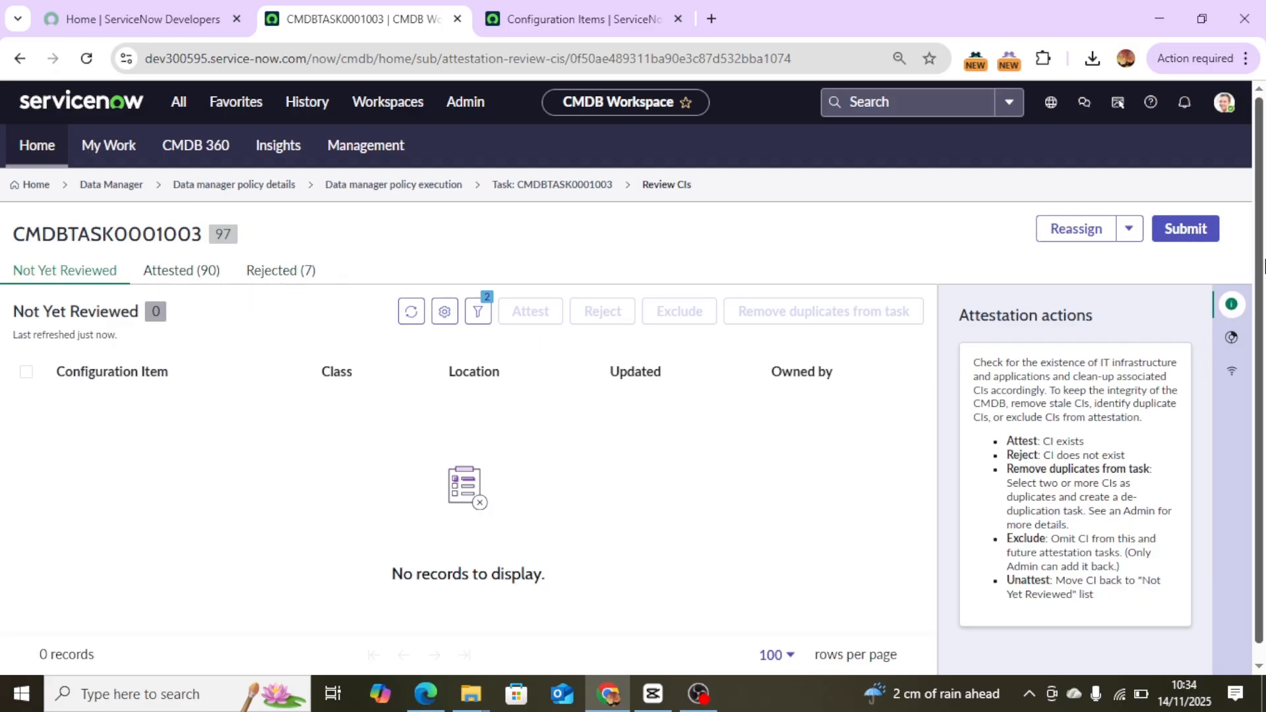
Submit the attestation task, confirm the submission, and close the summary dialog.
click(1185, 235)
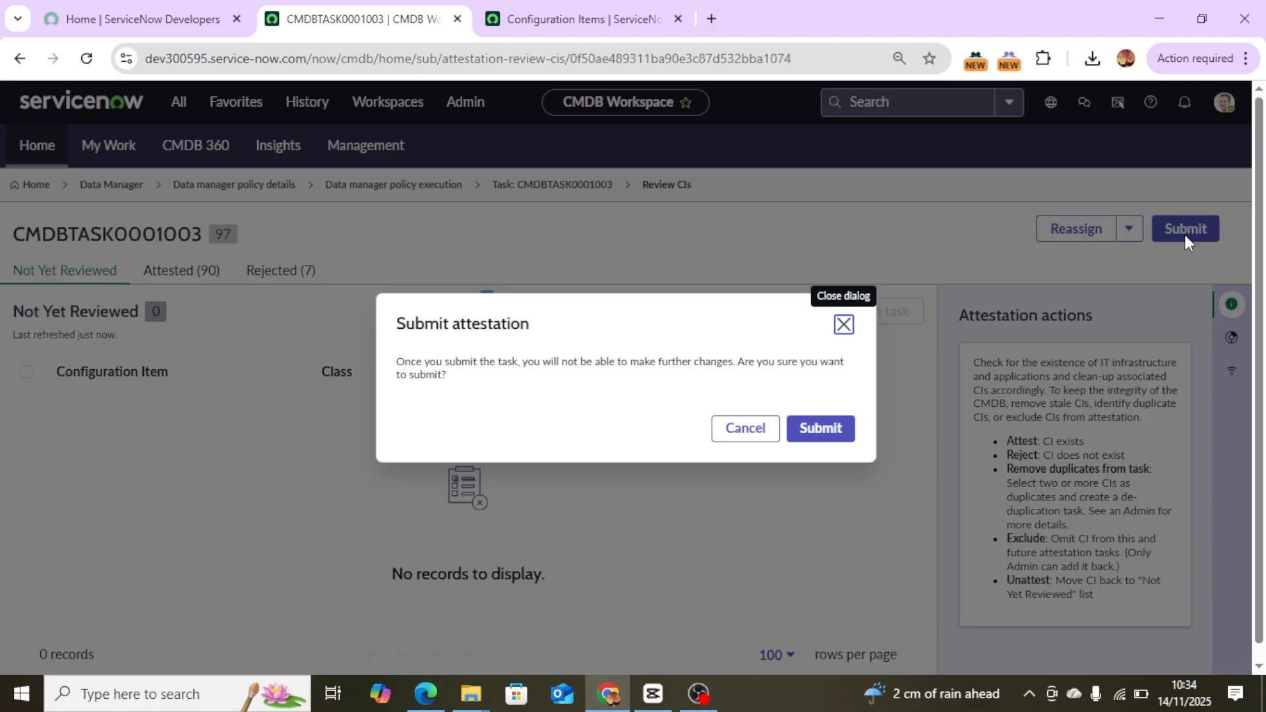
click(836, 430)
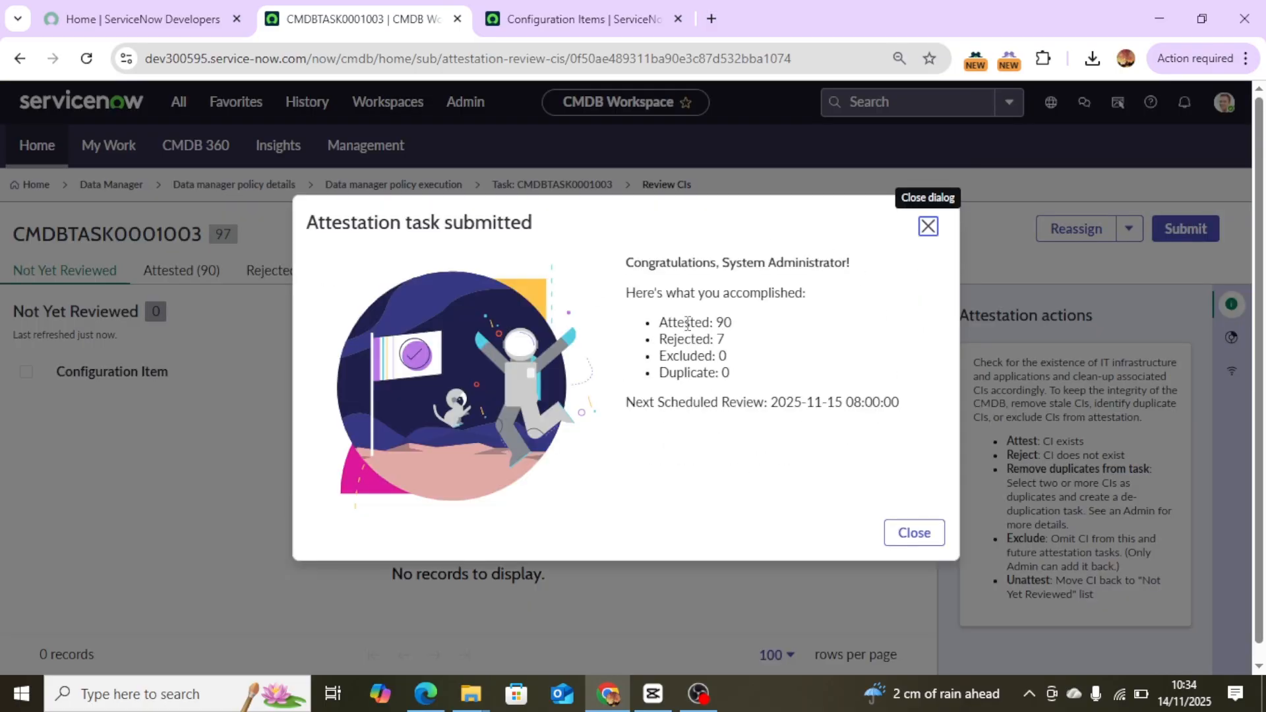
drag(744, 333, 677, 324)
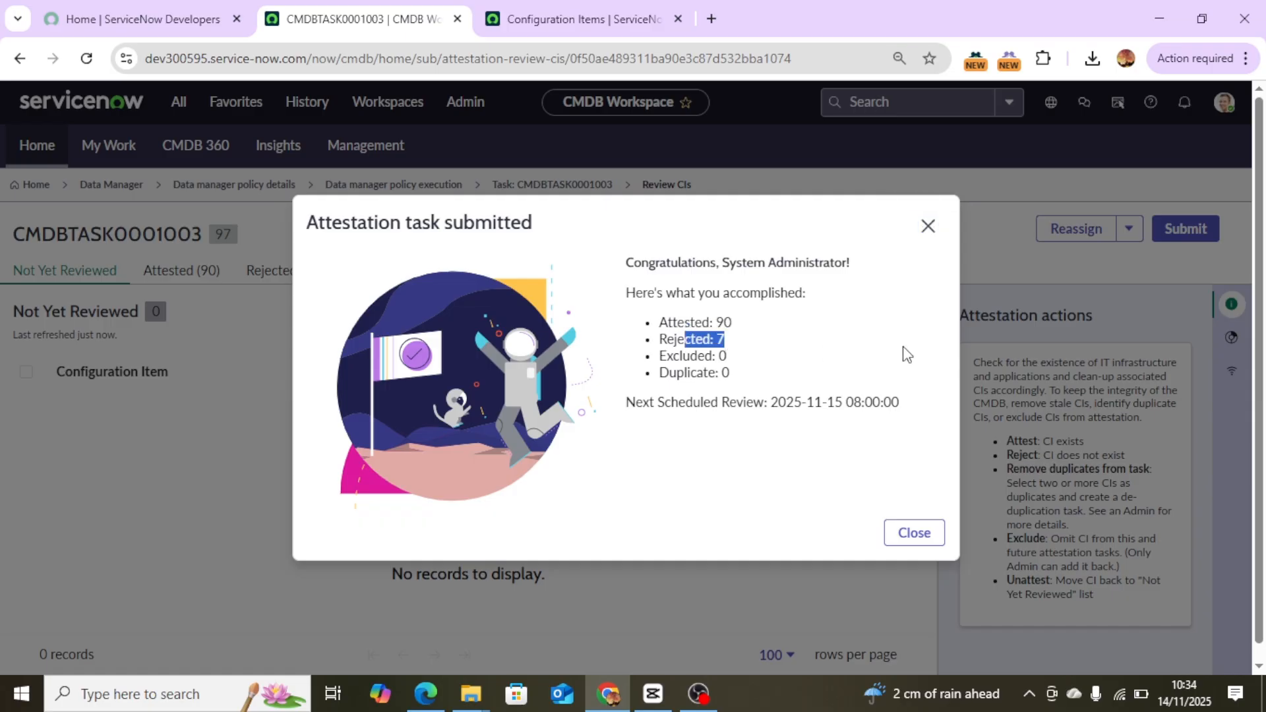
click(928, 226)
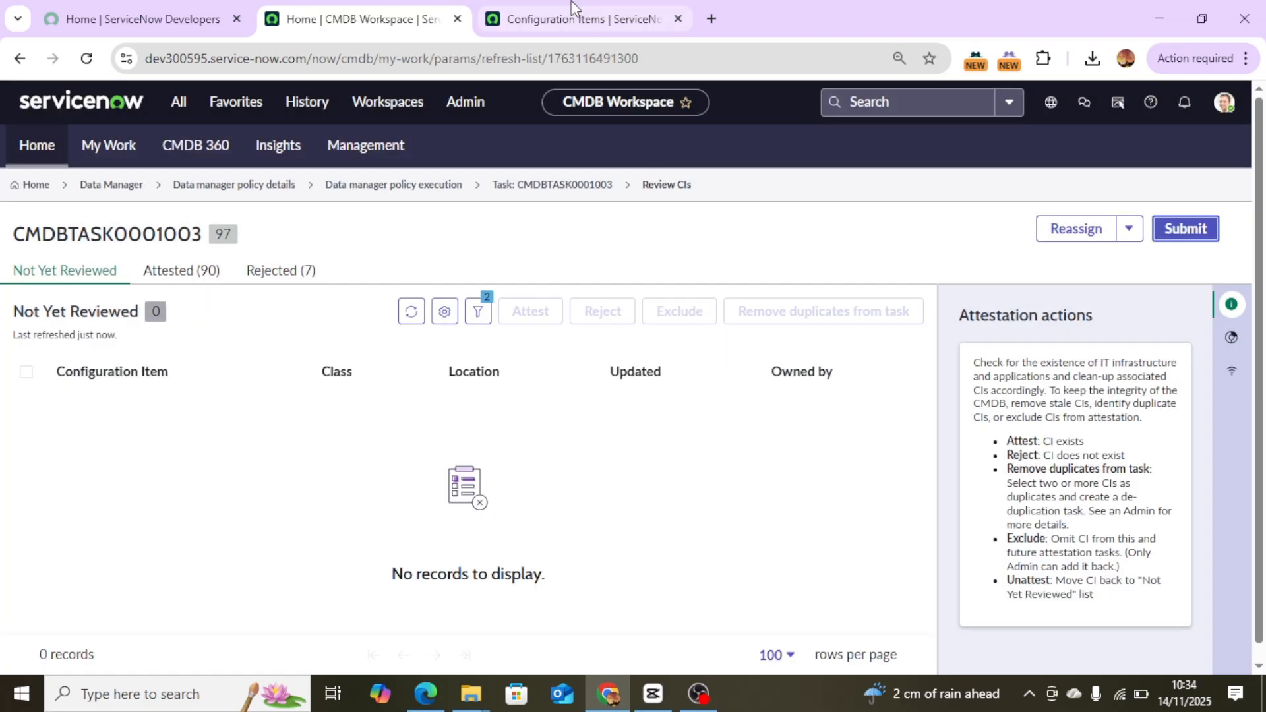
Refresh the server configuration item list to verify the updated attestation status groups.
click(571, 13)
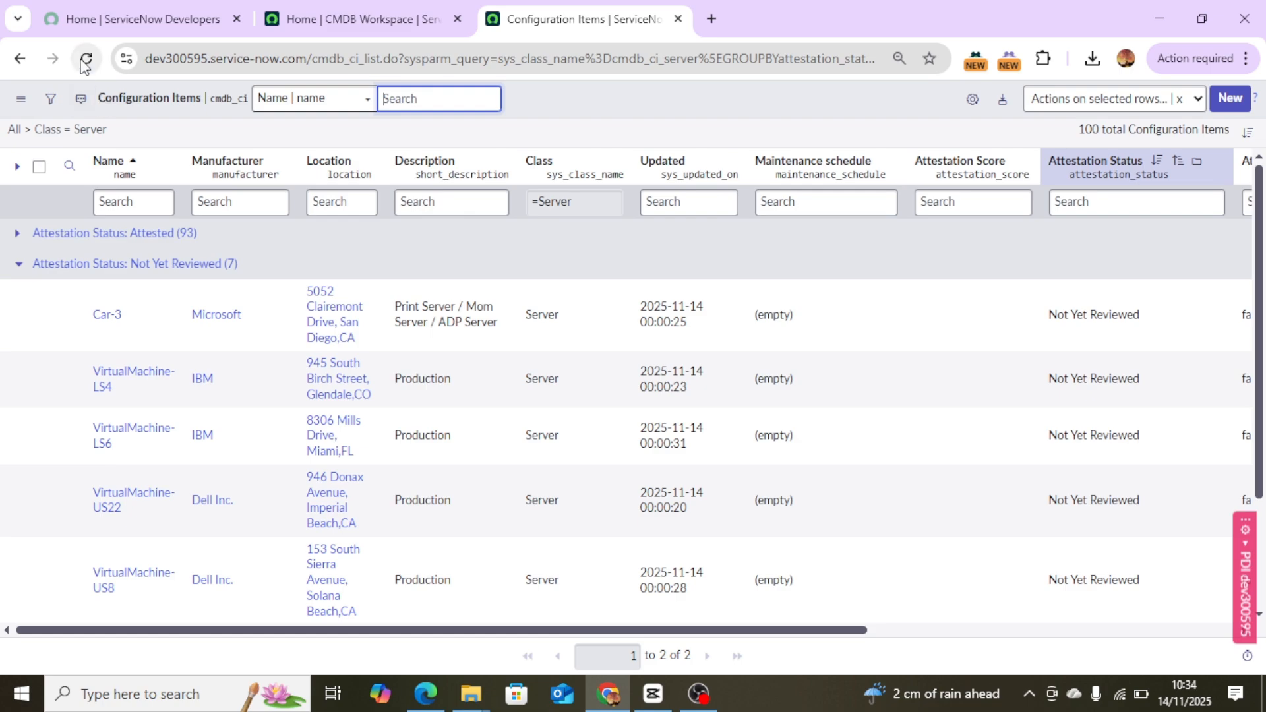
click(87, 59)
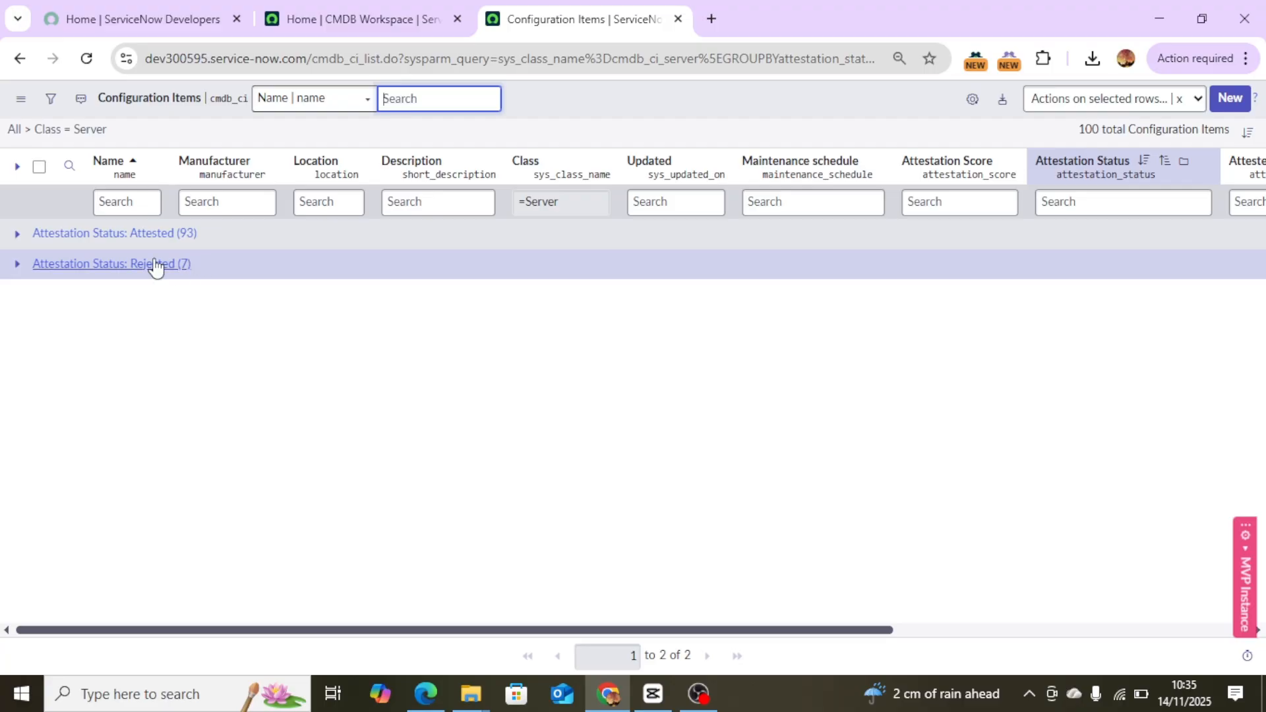
click(337, 18)
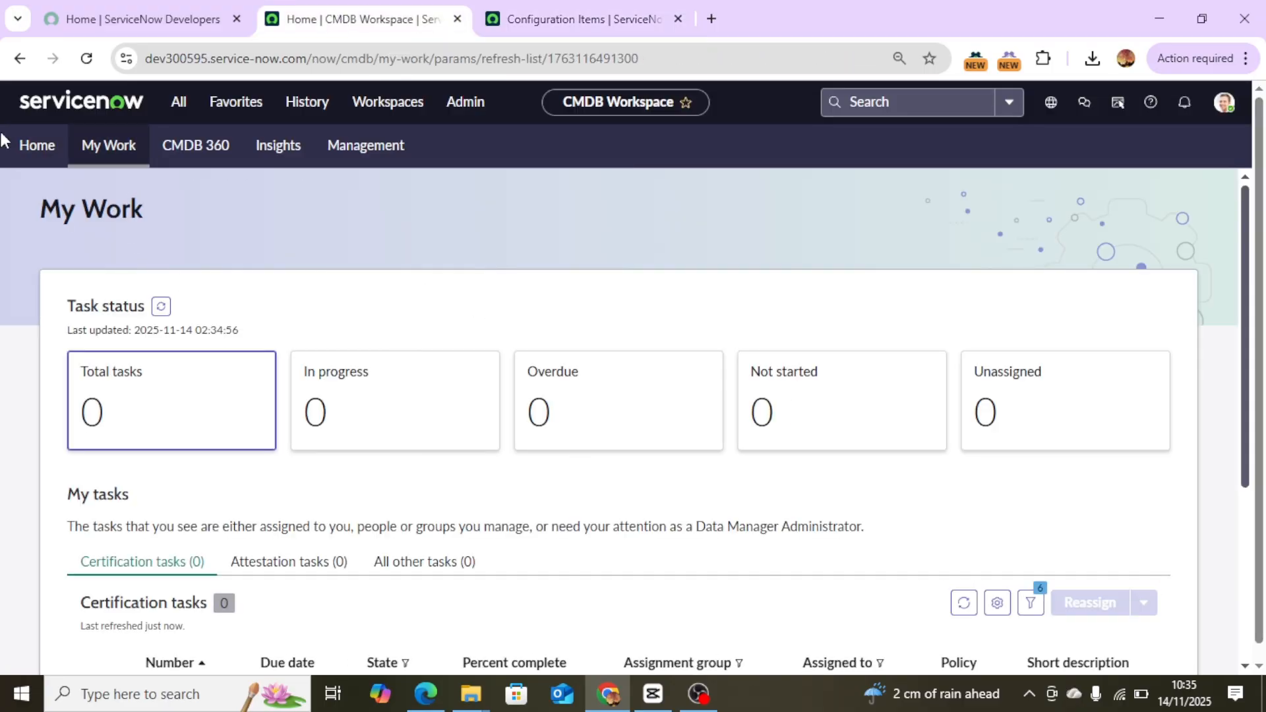
Go to the Data Manager policies and start creating a new policy.
click(39, 147)
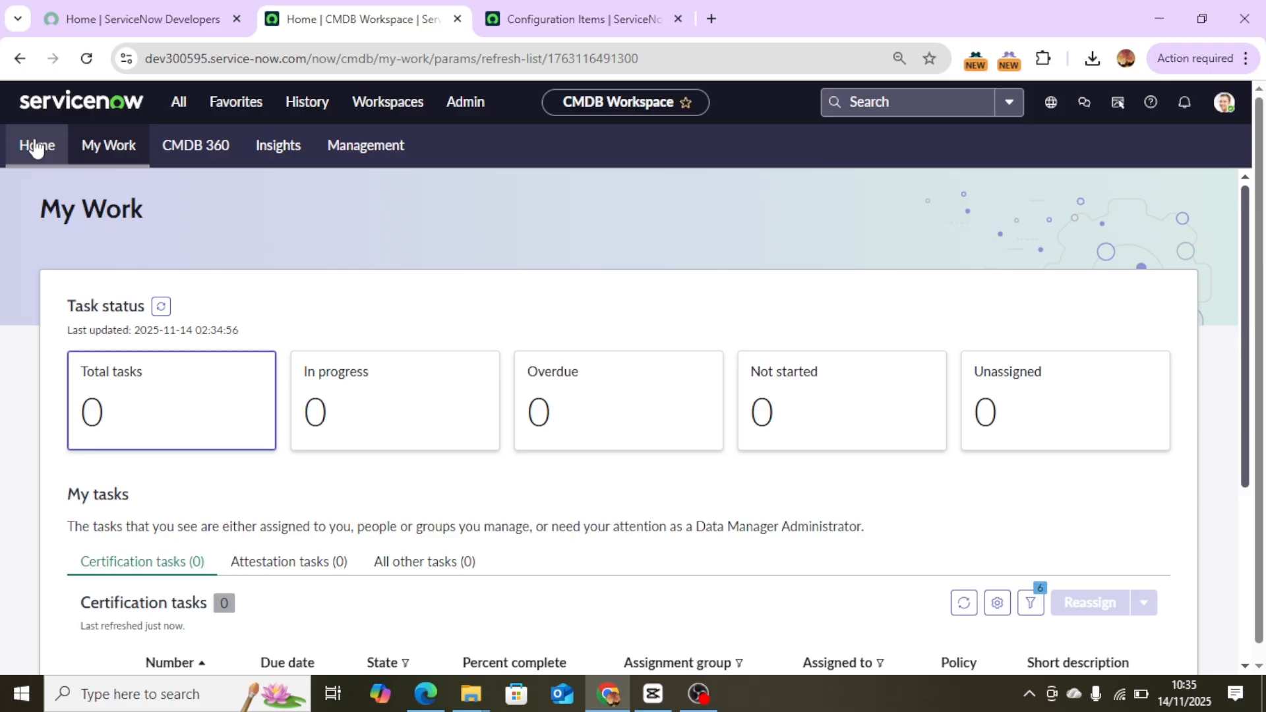
scroll(1077, 178, down, 10)
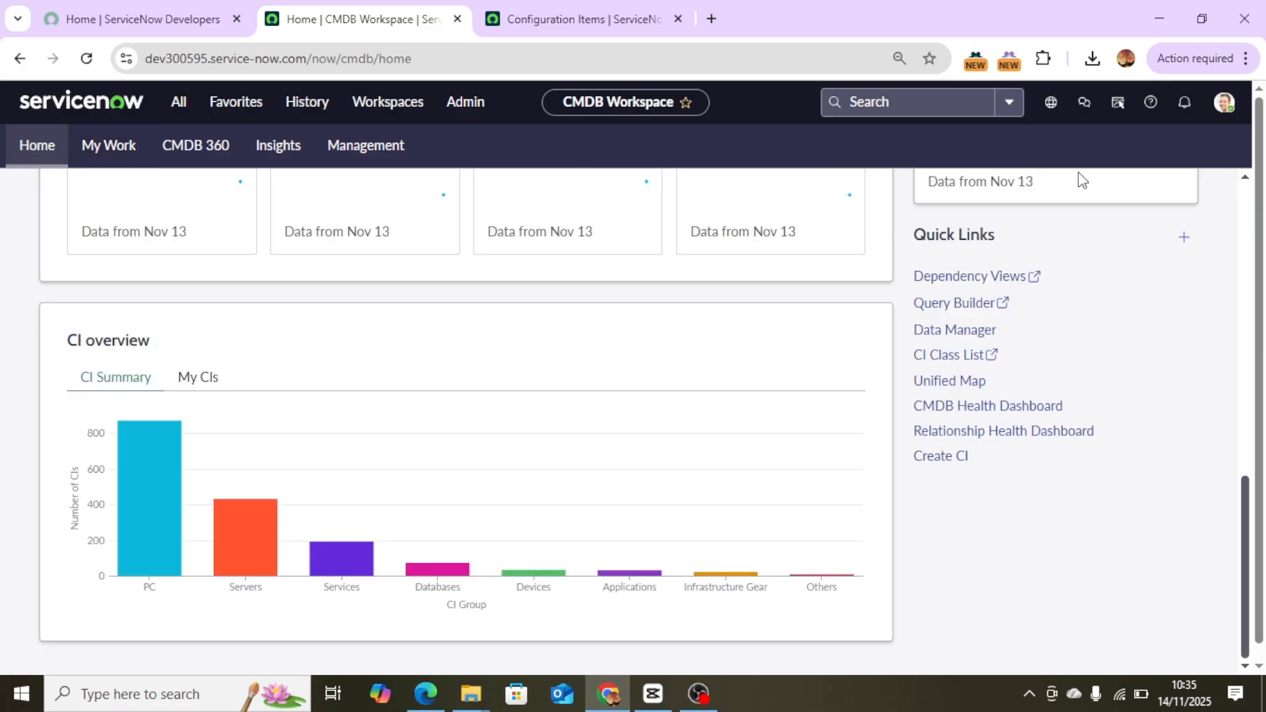
click(953, 331)
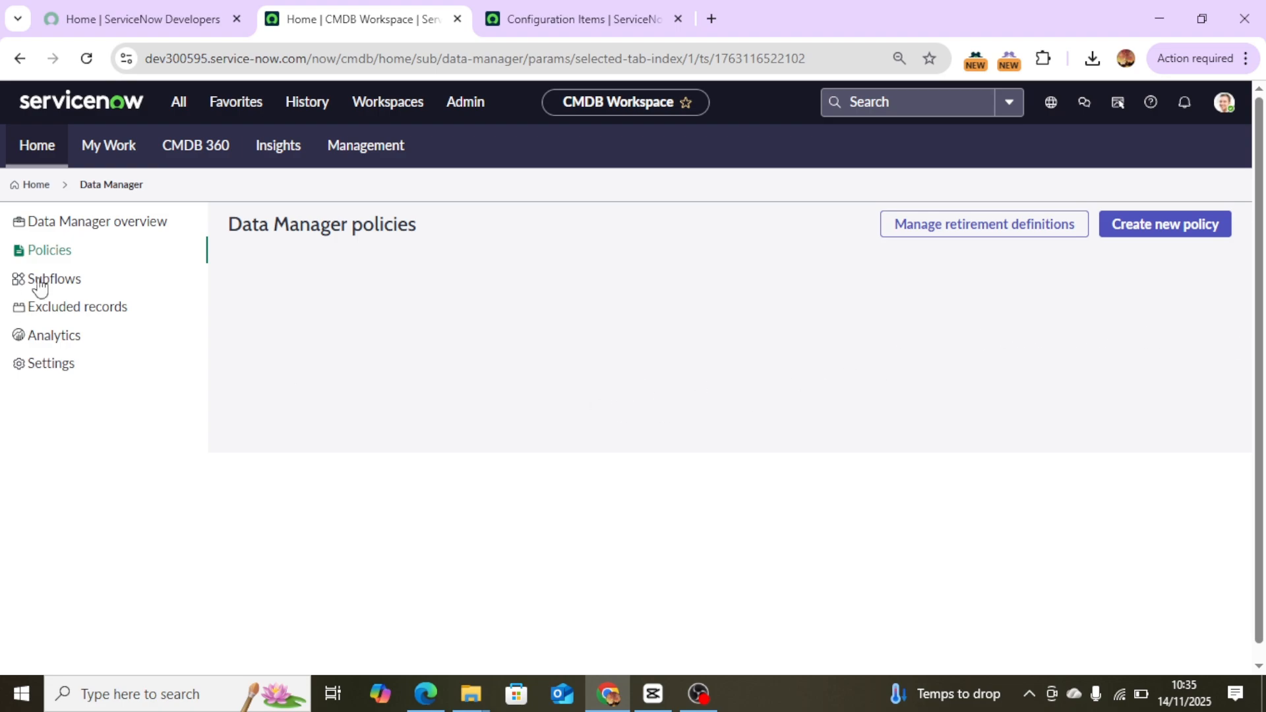
click(31, 257)
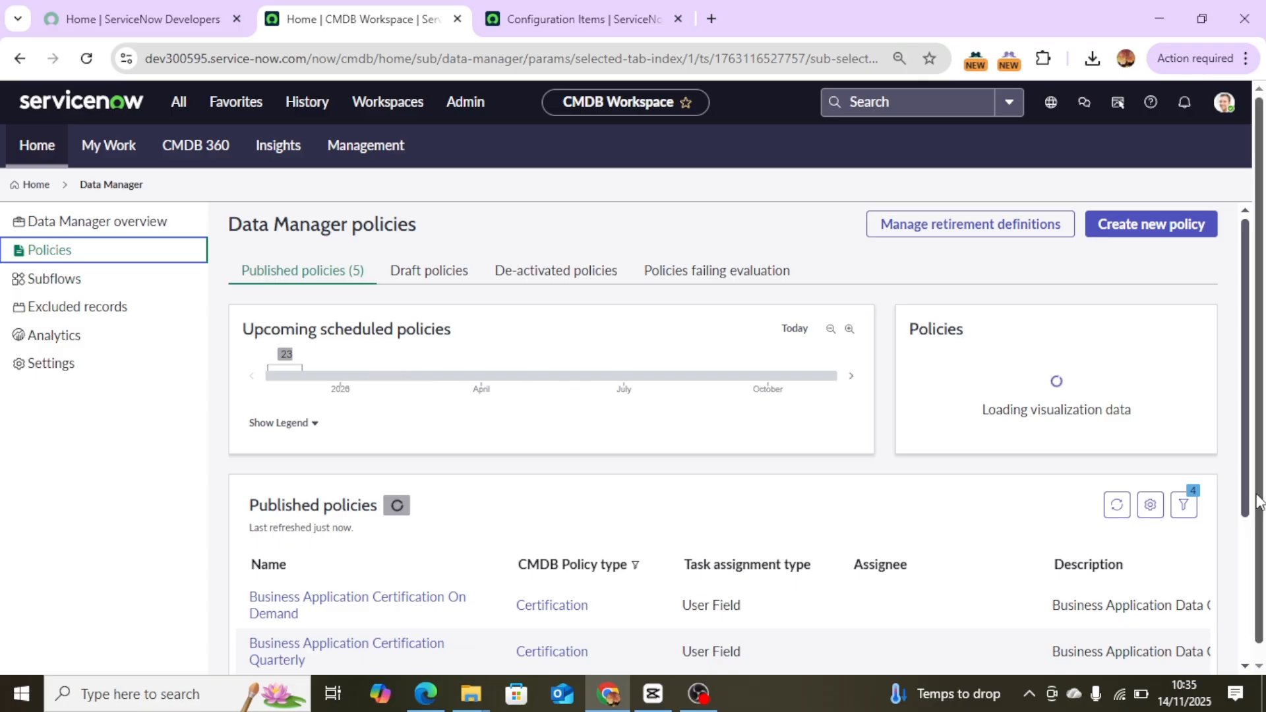
scroll(1248, 499, down, 3)
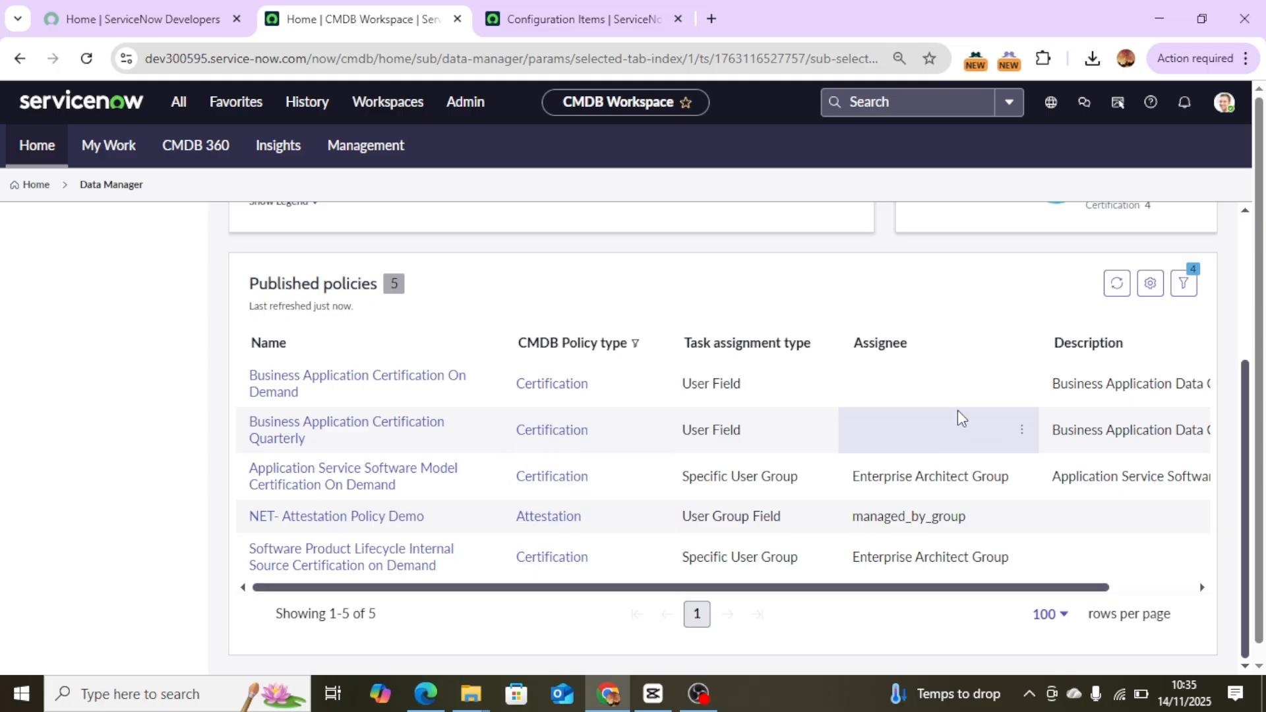
scroll(958, 411, up, 5)
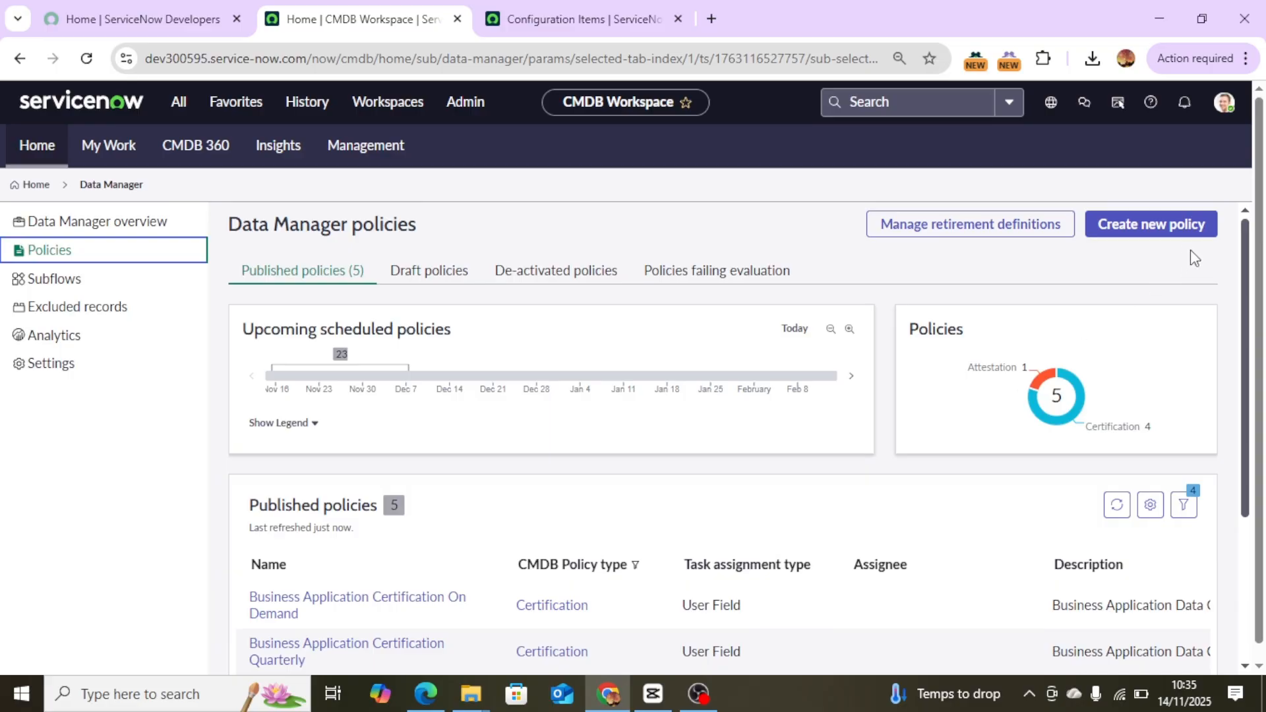
click(1174, 234)
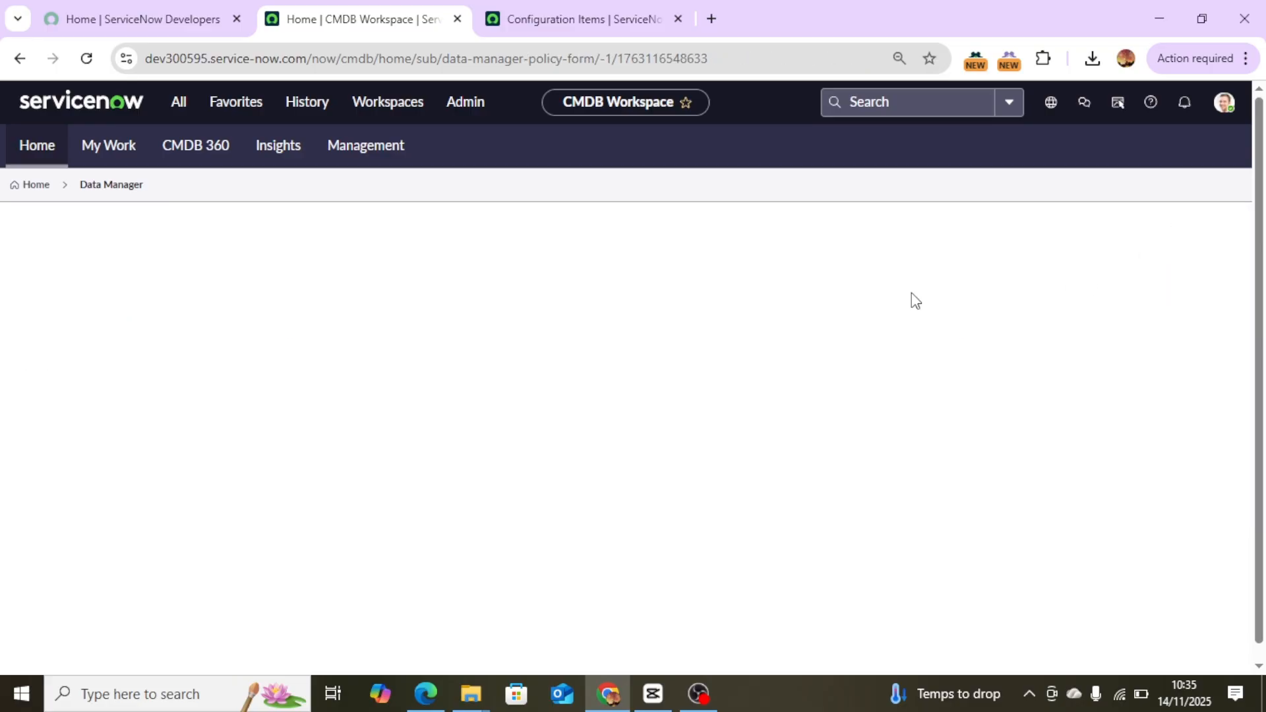
Name the policy "NET- Retire Rejected CIs - Server" and set its policy type to Retire.
click(333, 361)
text(N)
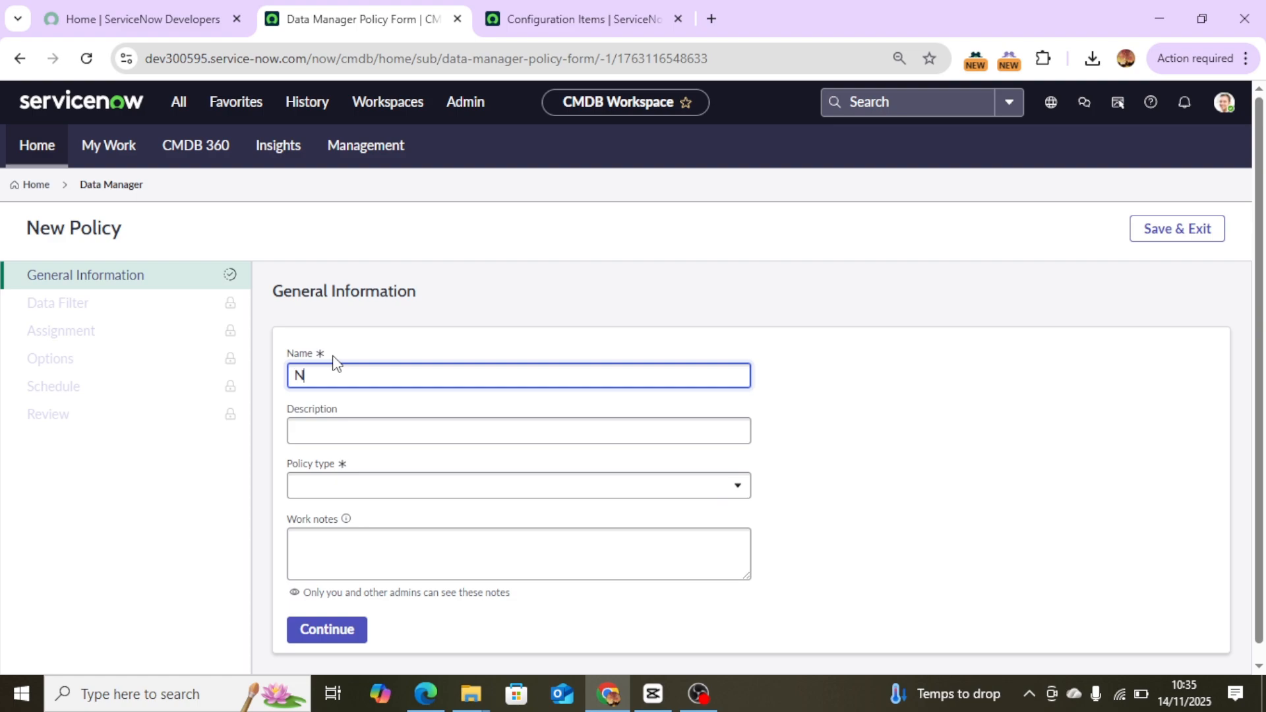
text(ET- Retire Rejecte)
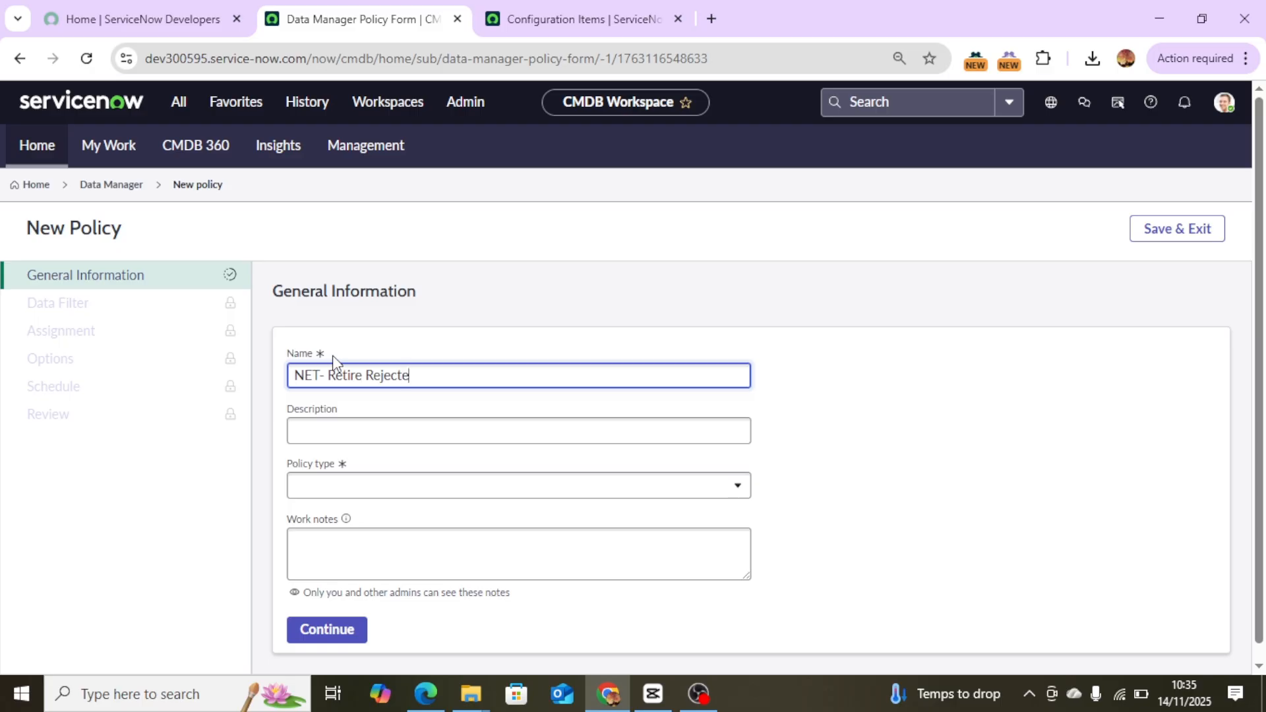
text(d CIS - Server)
click(388, 491)
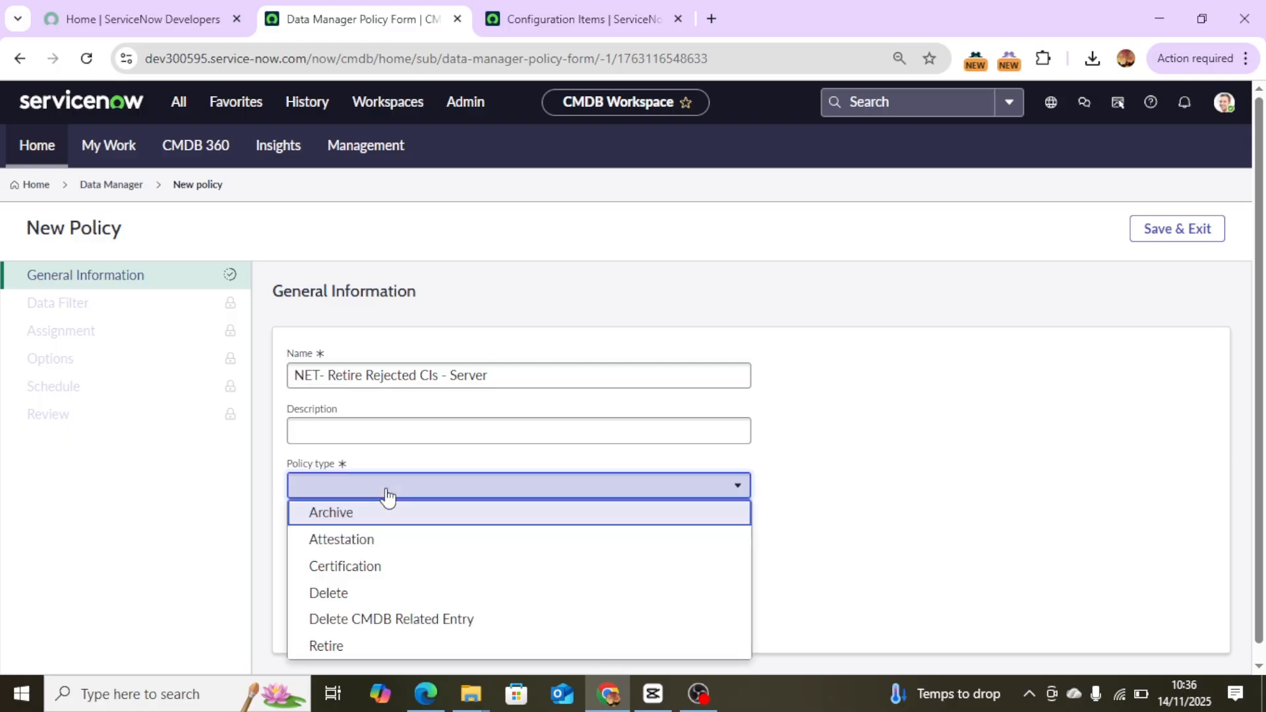
click(356, 650)
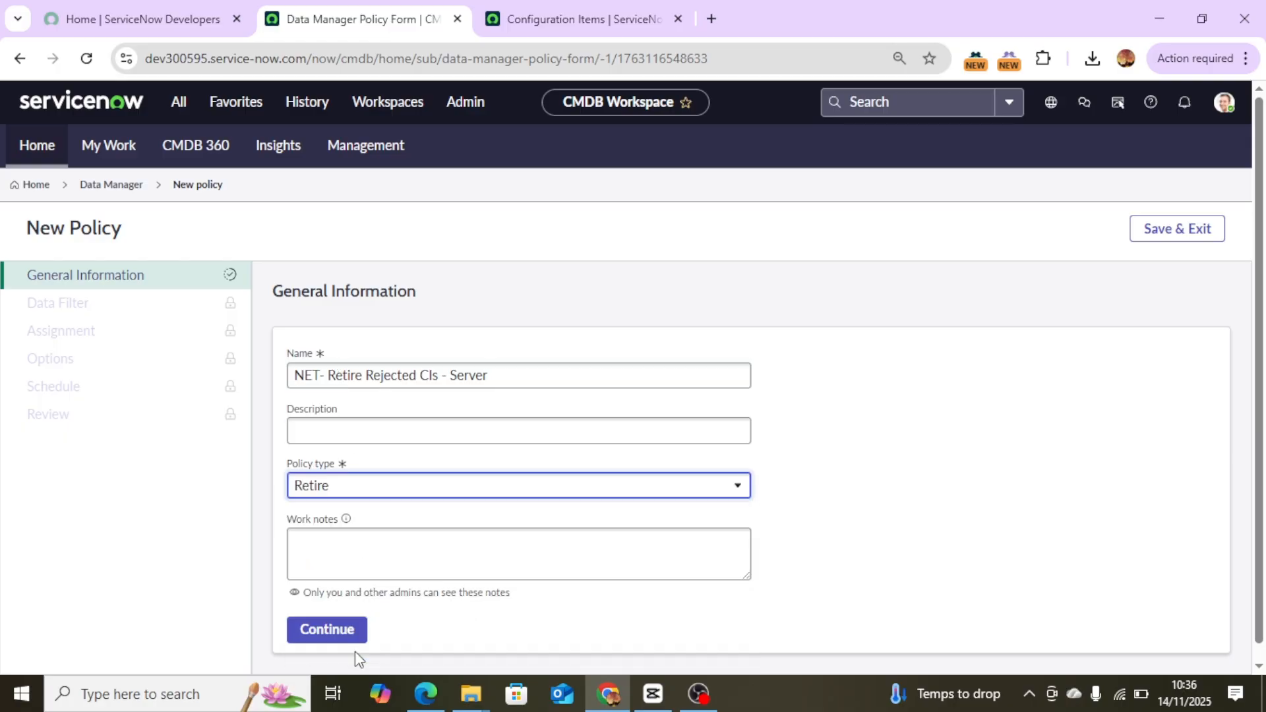
Save the general information and continue to the policy's data filter step.
click(348, 554)
scroll(1262, 520, down, 1)
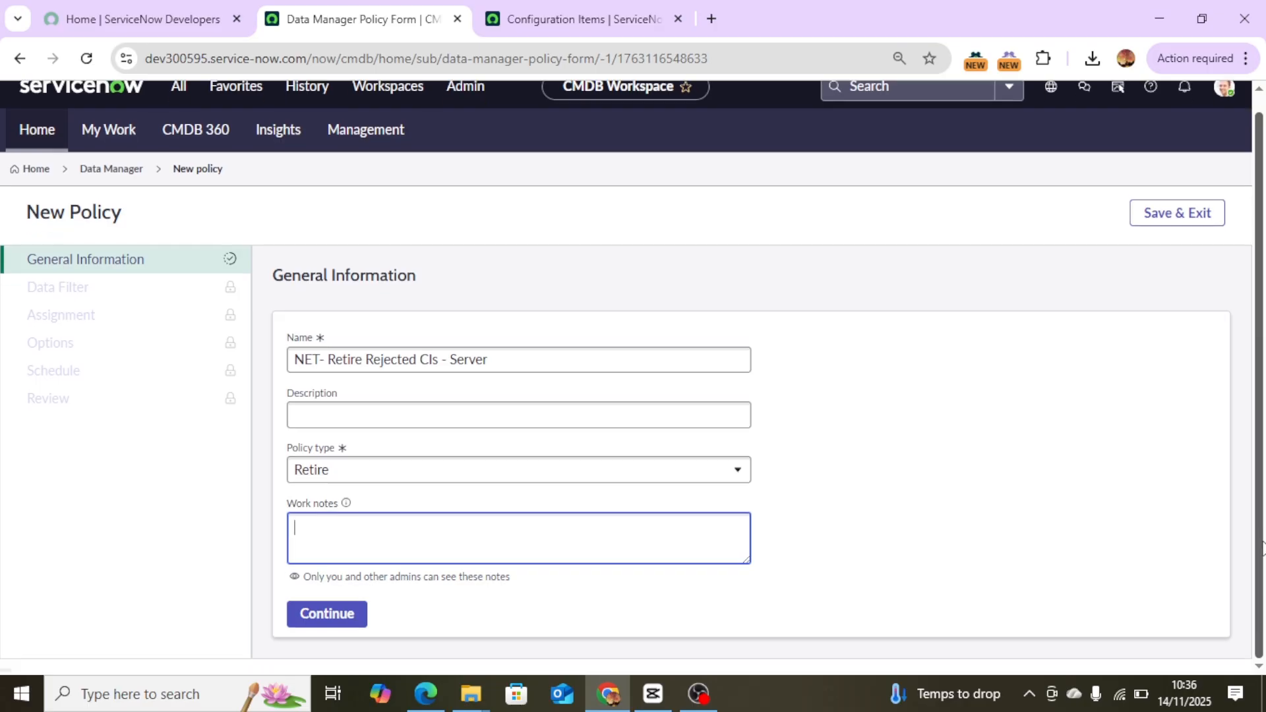
click(328, 620)
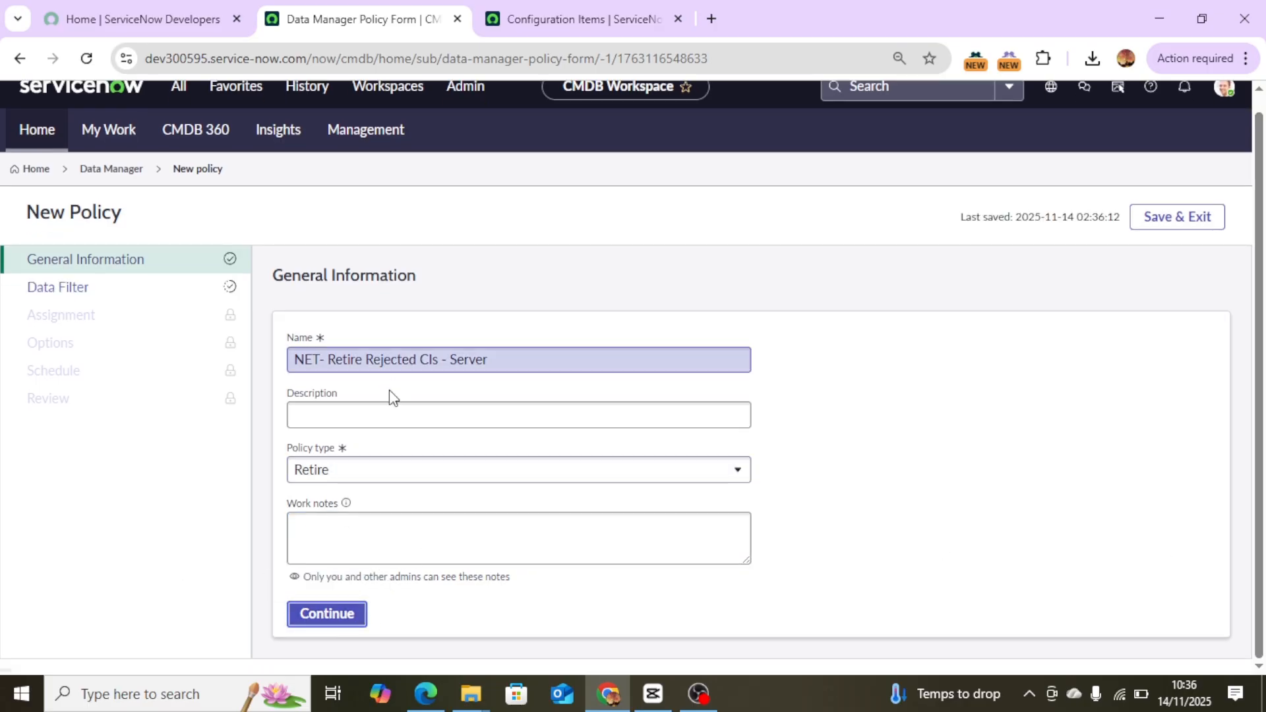
click(327, 615)
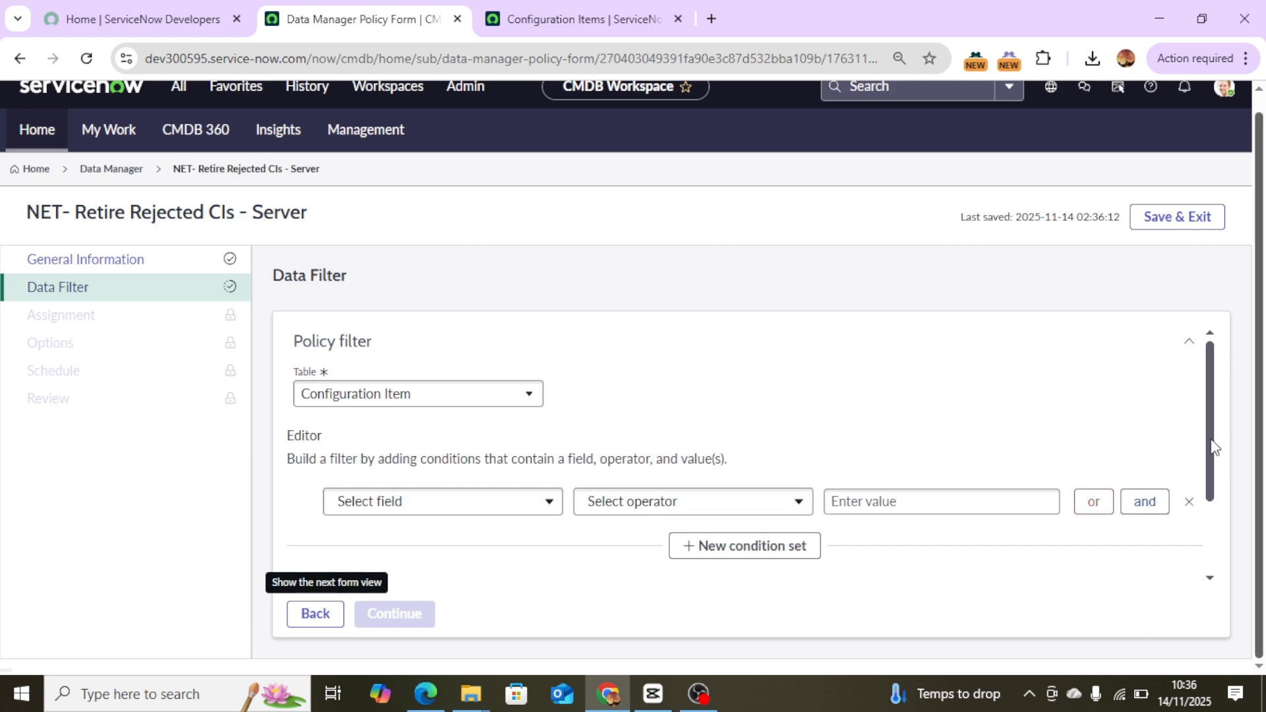
Set the first policy filter condition's field to Class.
click(441, 518)
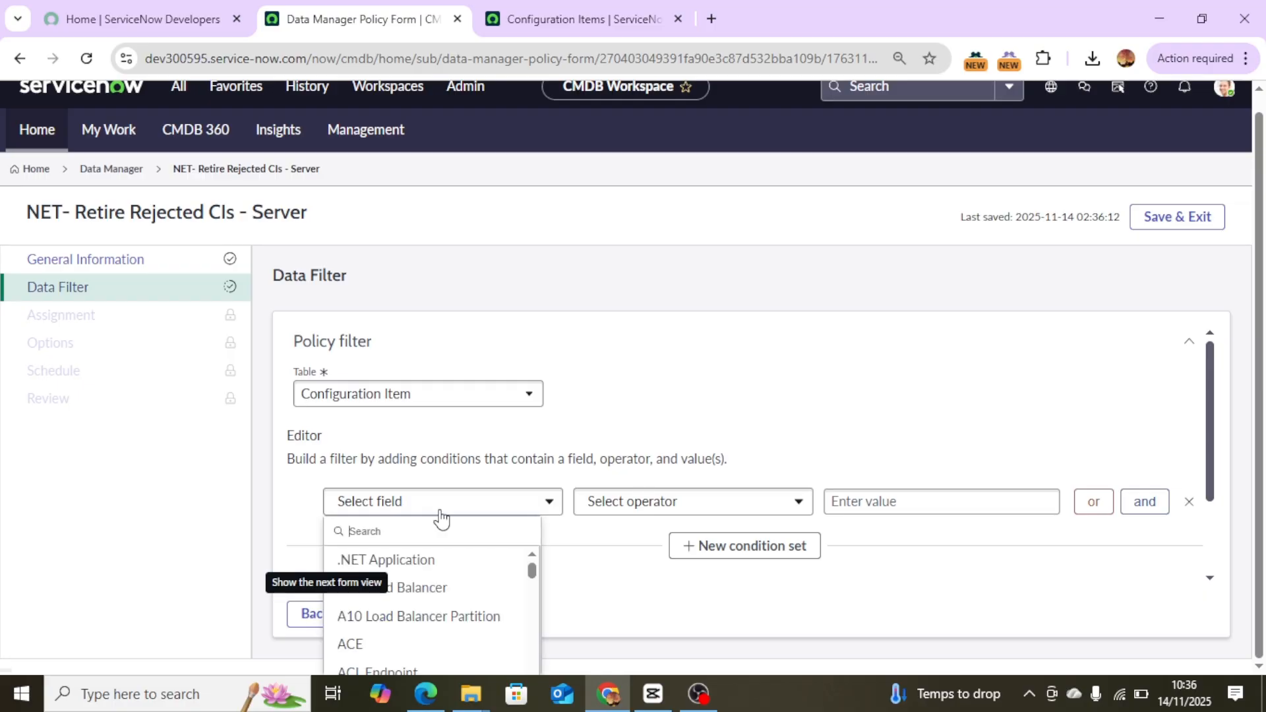
text(dlass)
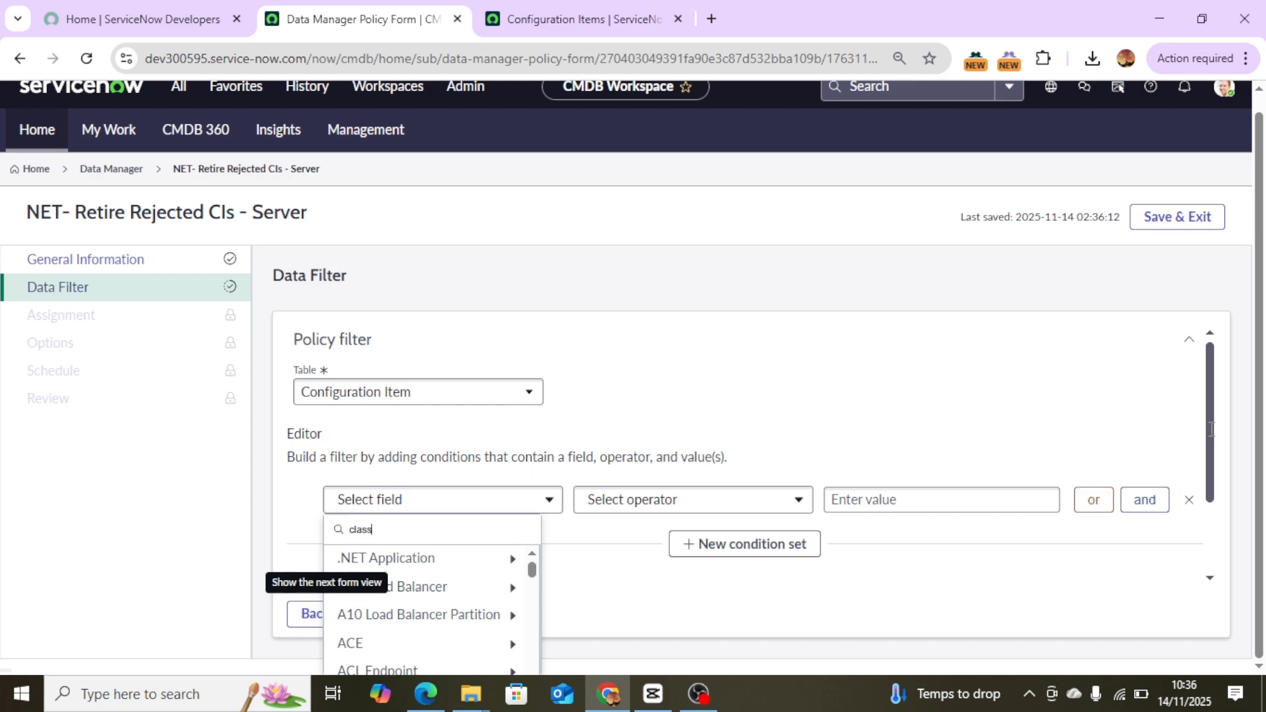
scroll(1210, 429, down, 2)
click(425, 395)
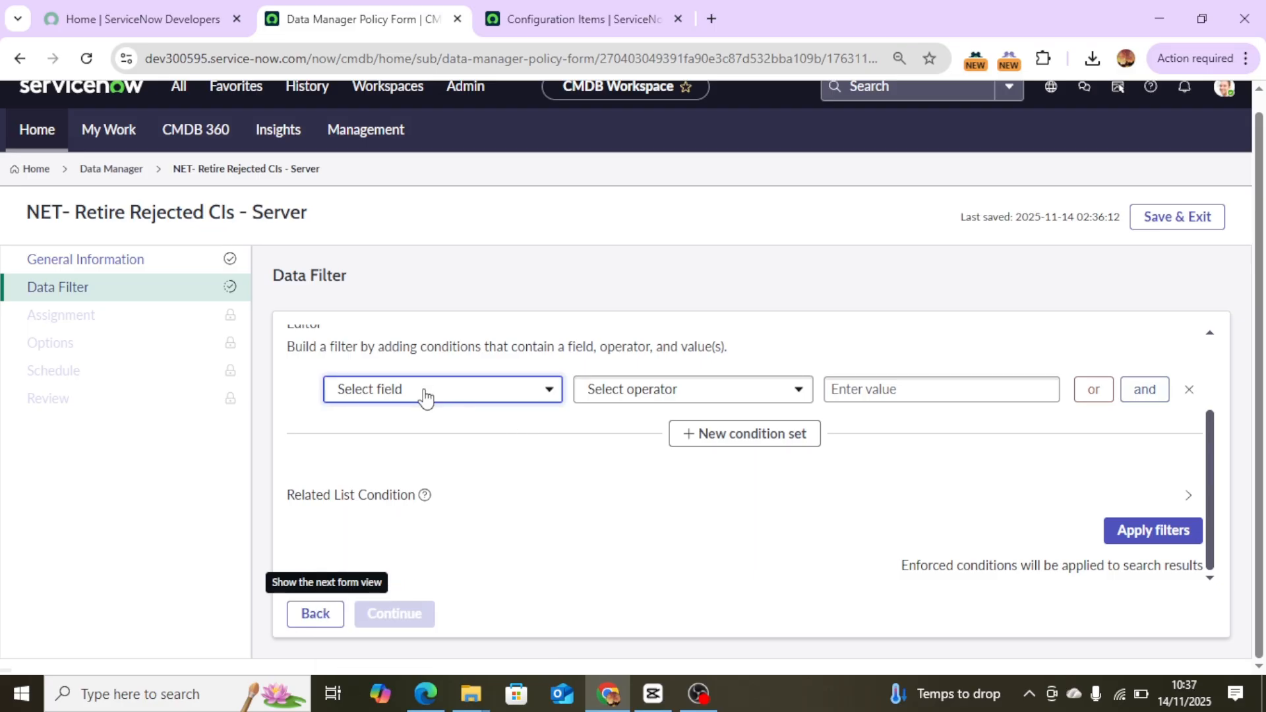
click(425, 395)
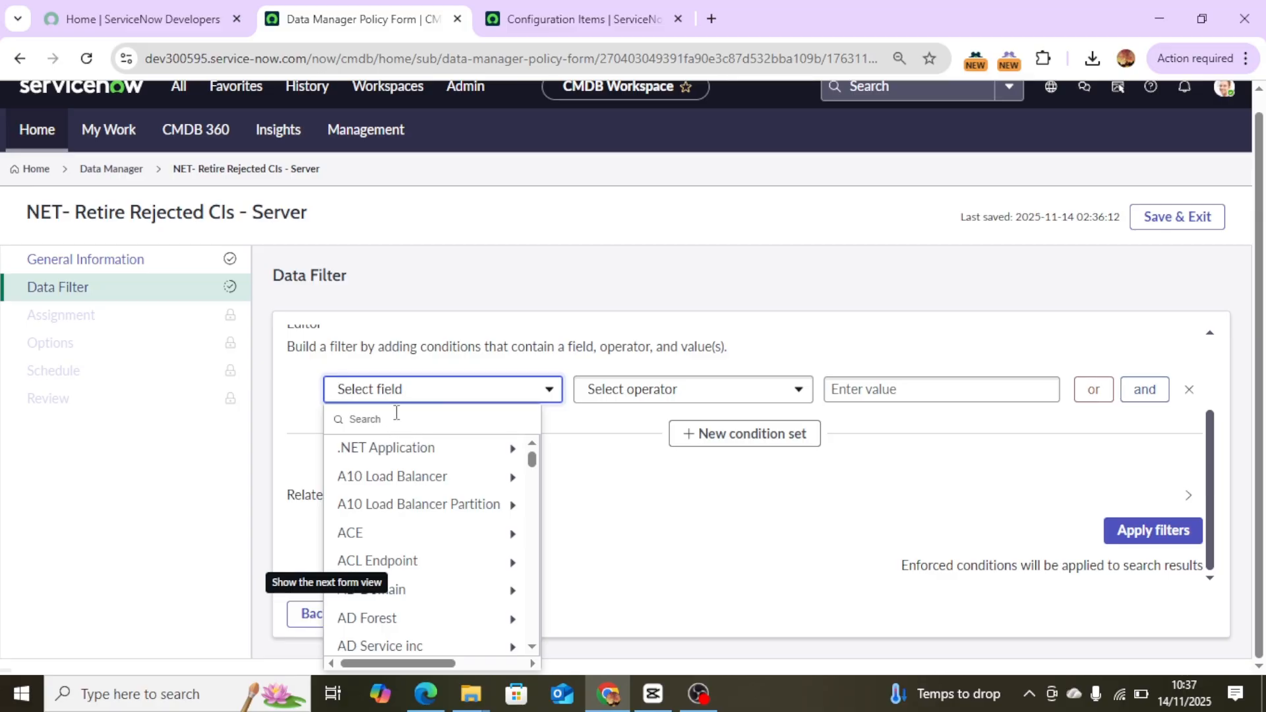
click(398, 421)
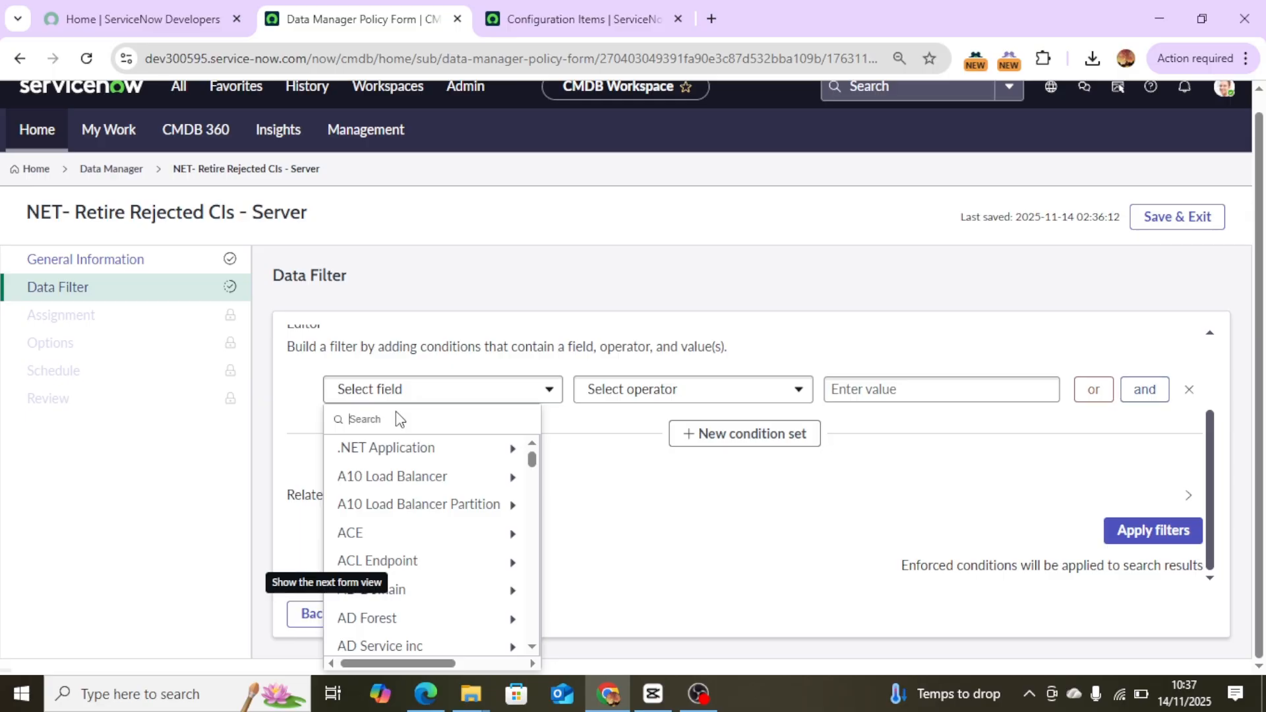
click(397, 414)
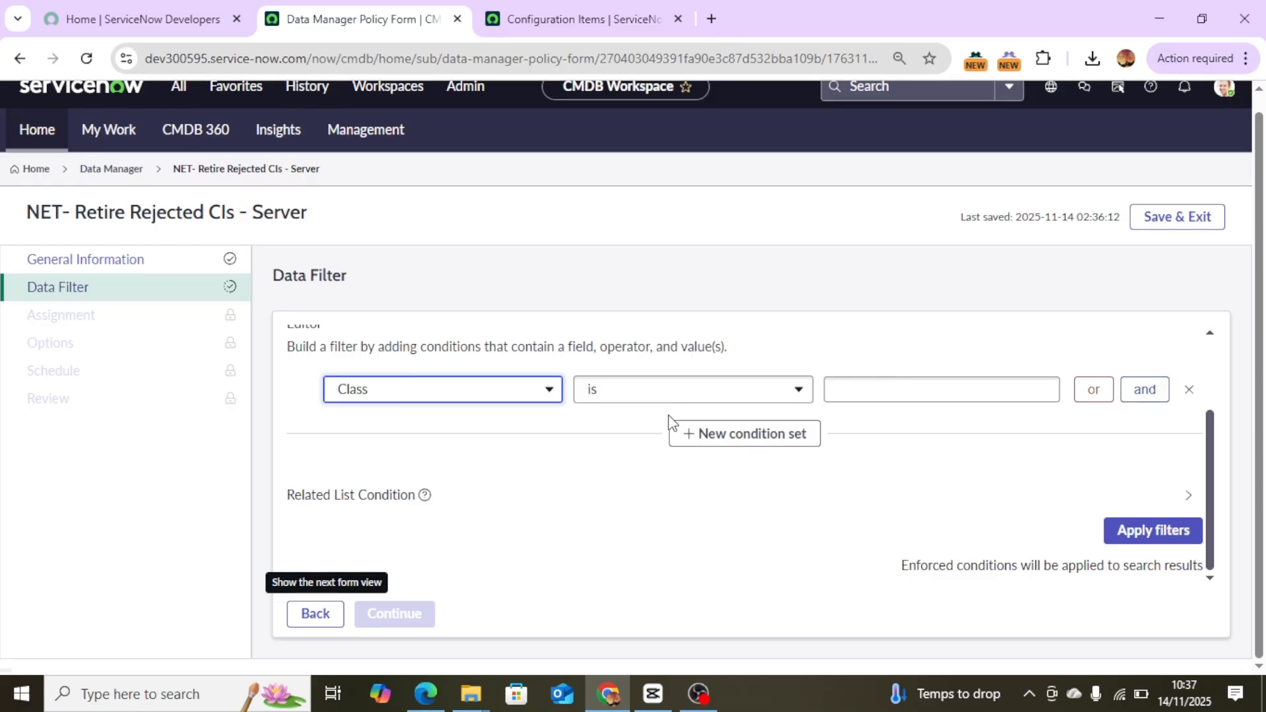
Set the Class condition's value to Server.
click(943, 397)
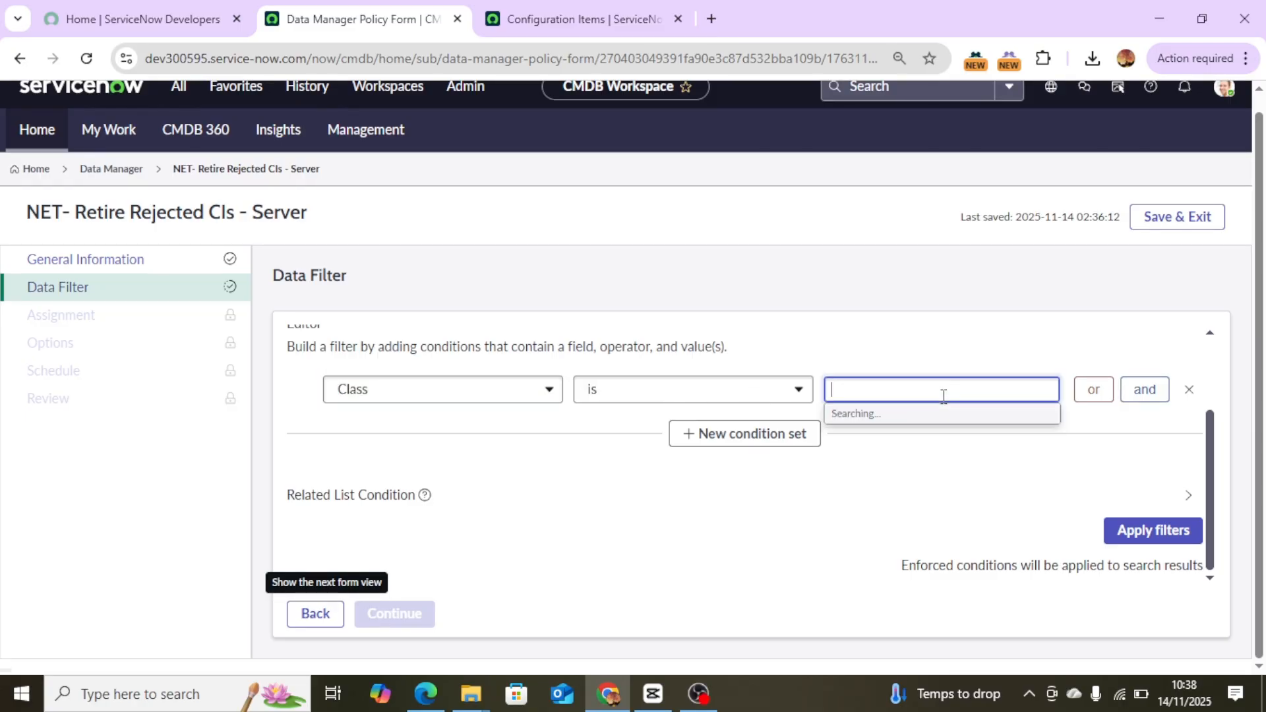
text(Server)
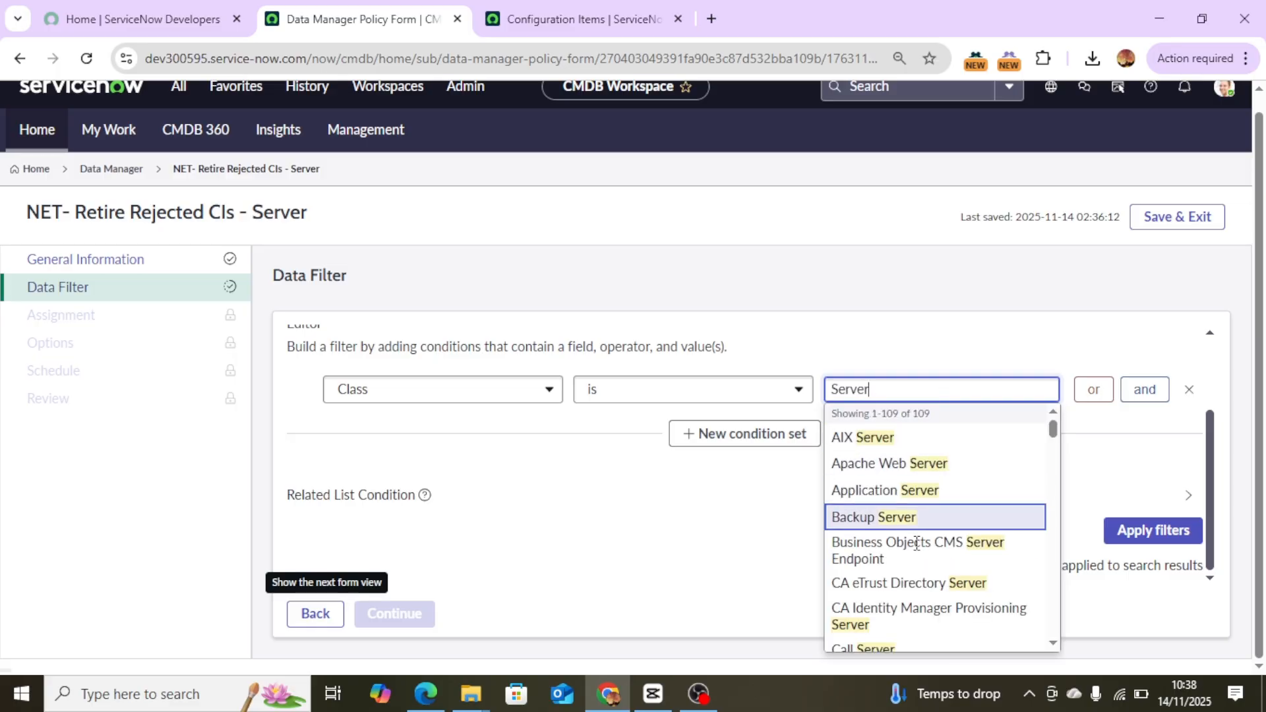
click(1053, 643)
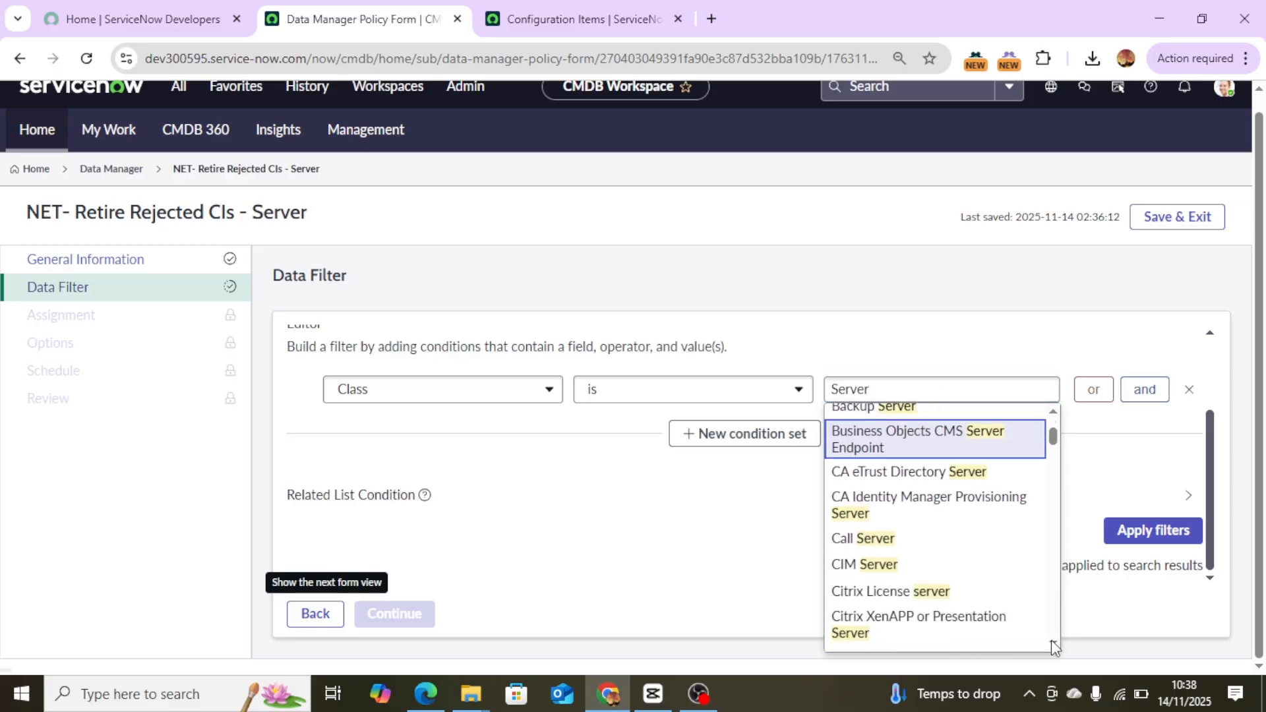
click(1054, 643)
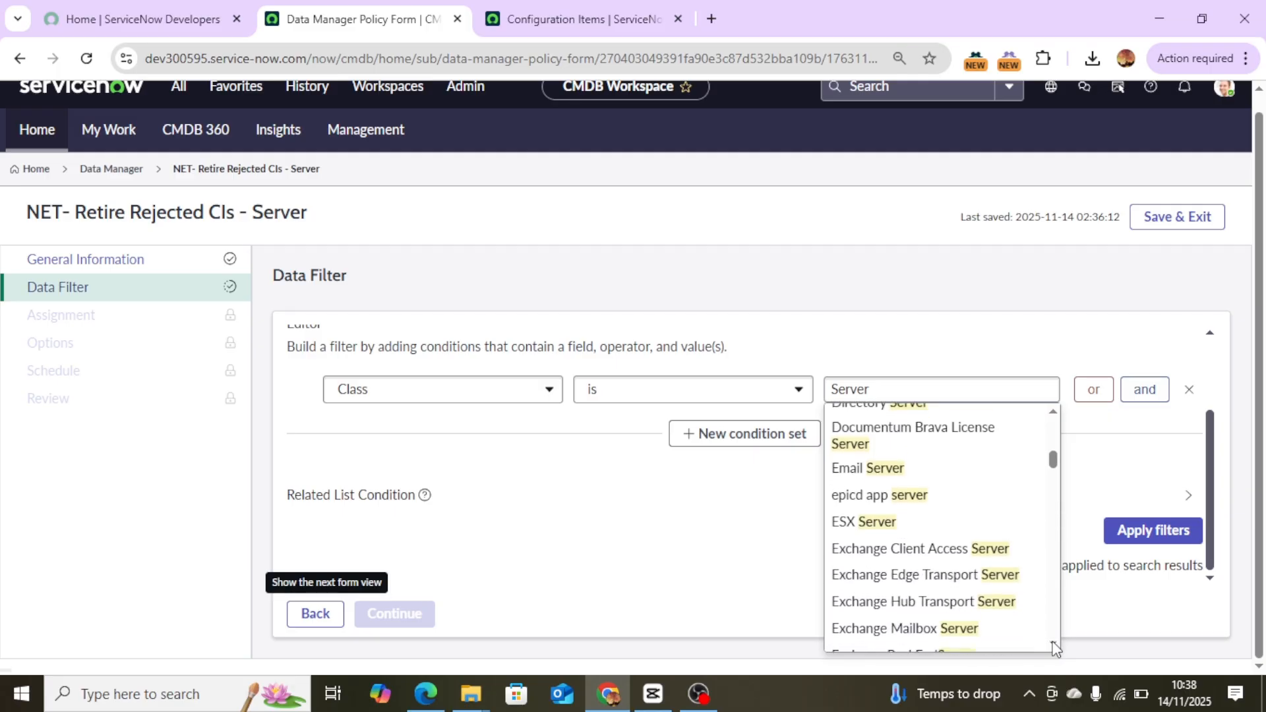
click(1053, 643)
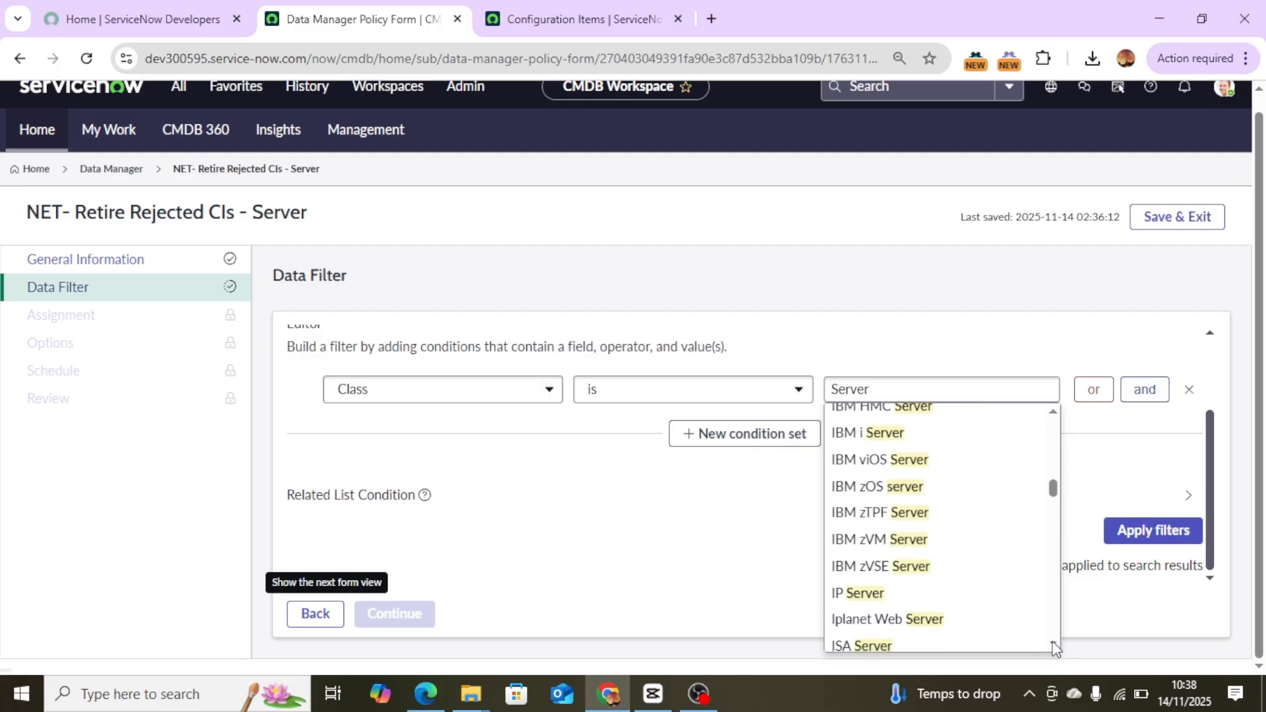
click(1053, 643)
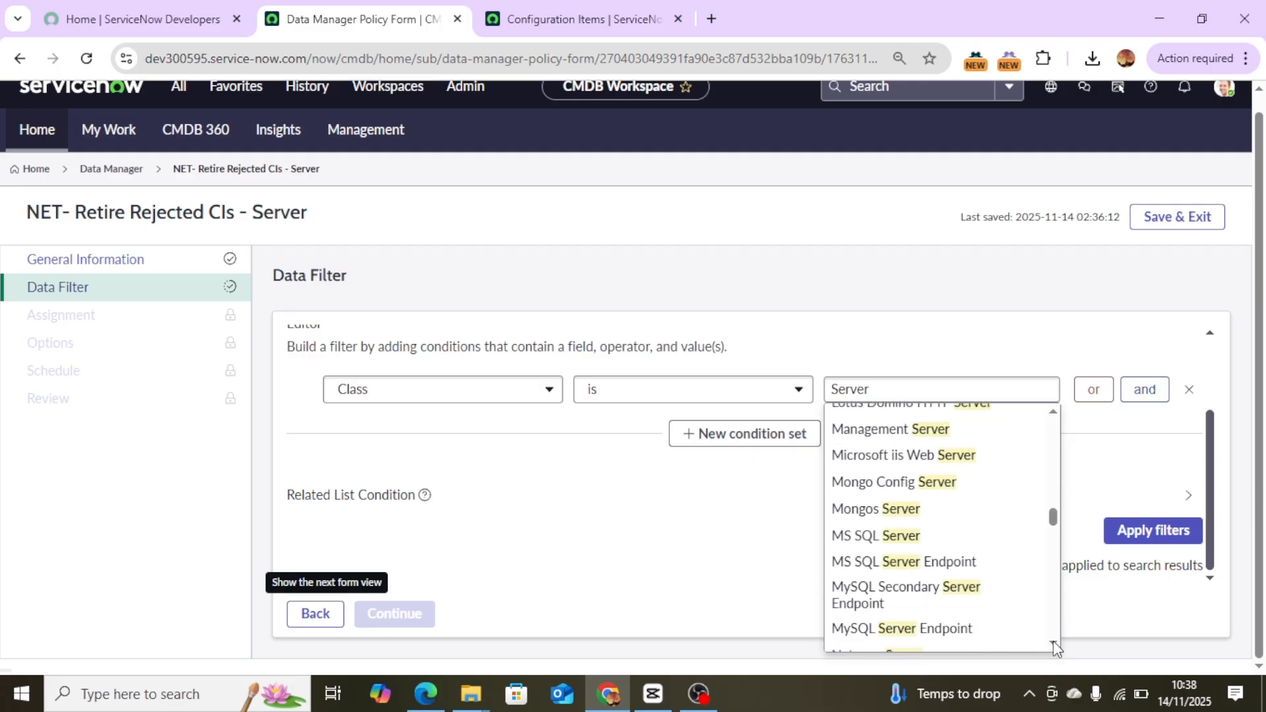
click(1053, 643)
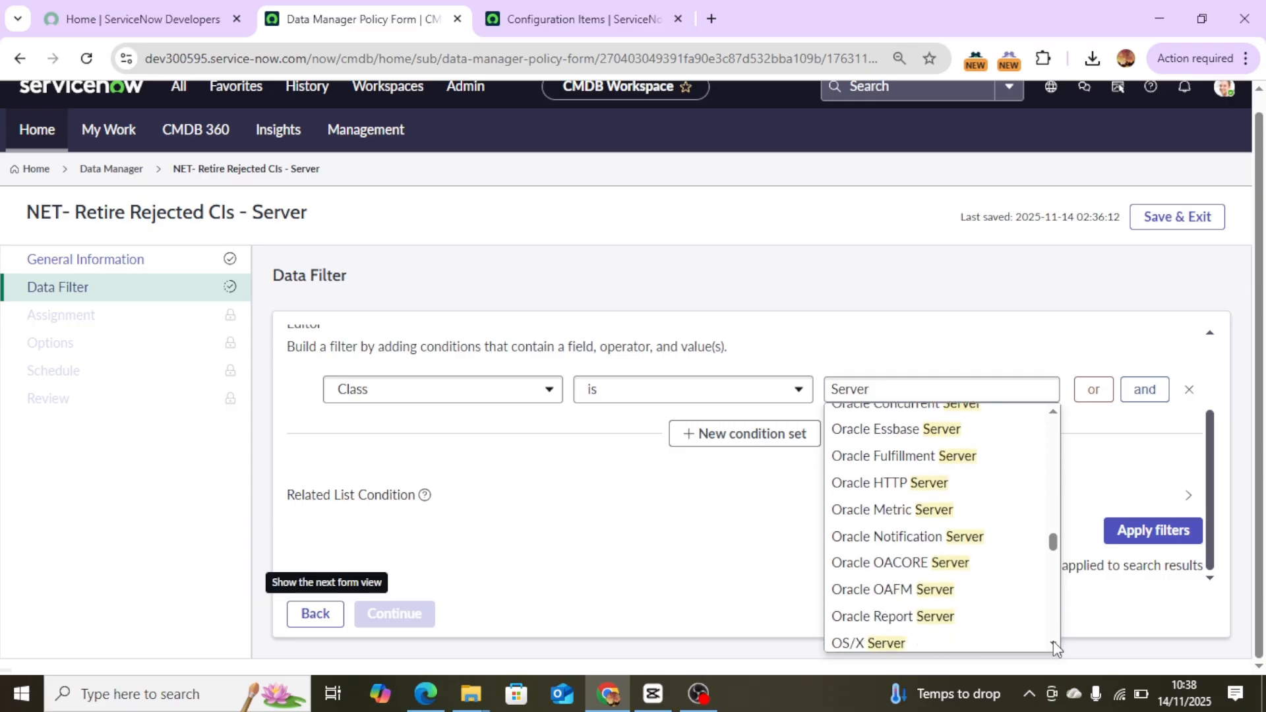
click(1054, 641)
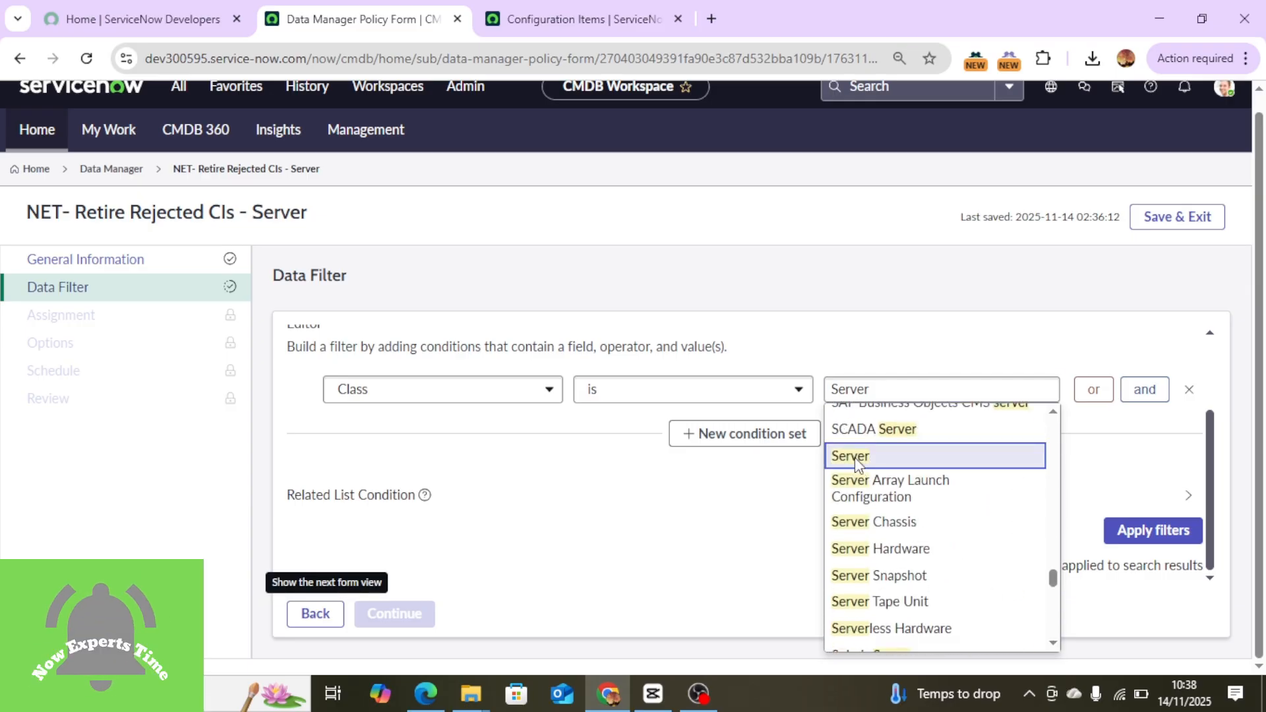
click(854, 457)
Add an AND condition where Attestation Status is Rejected.
click(1147, 392)
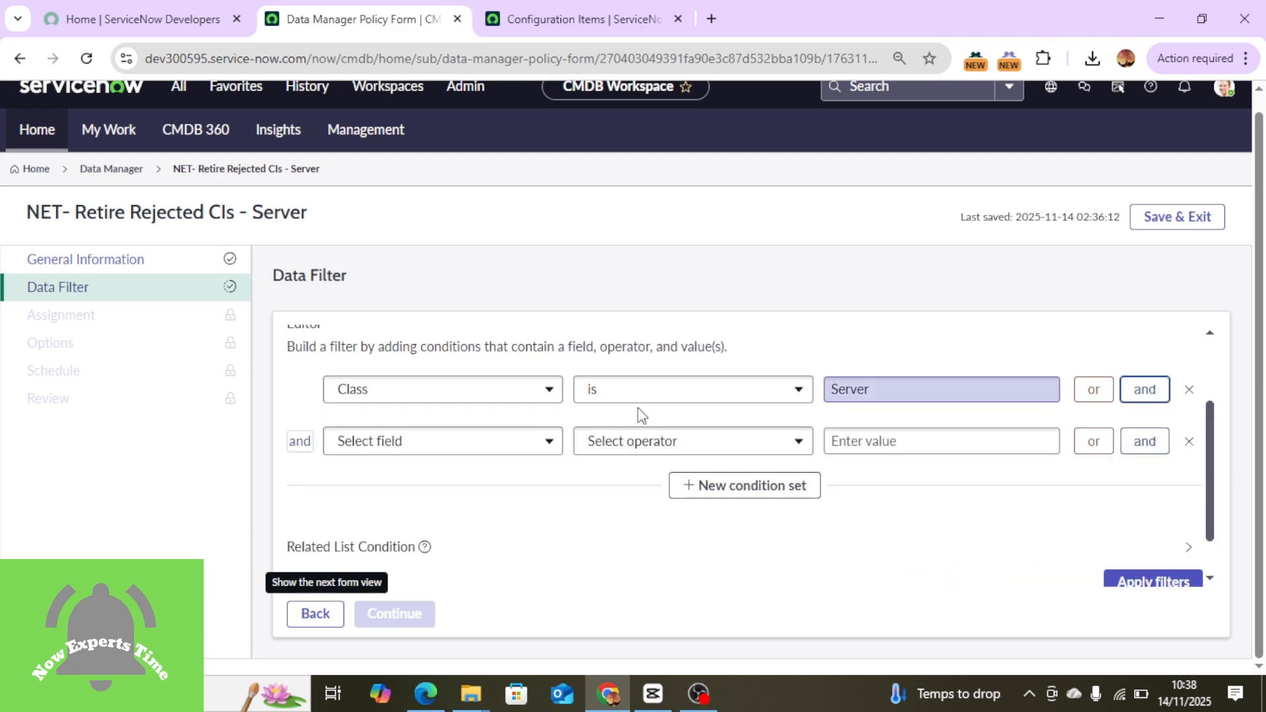
click(373, 452)
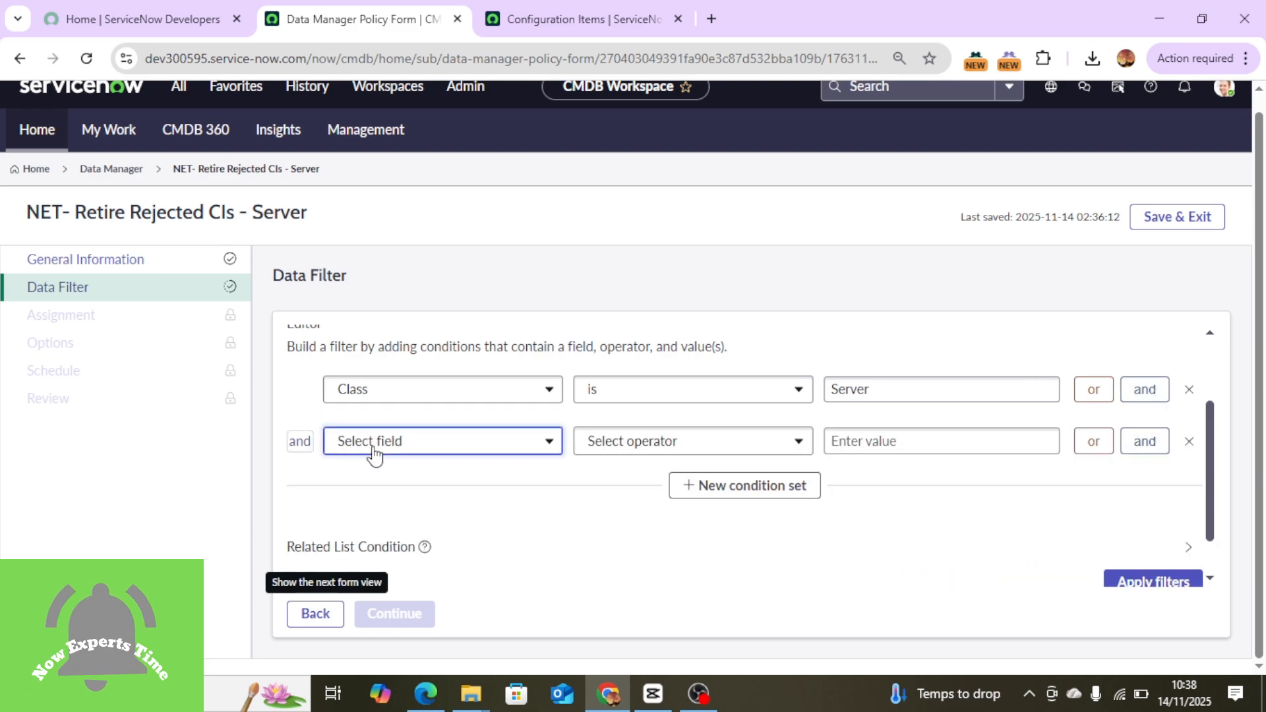
click(373, 451)
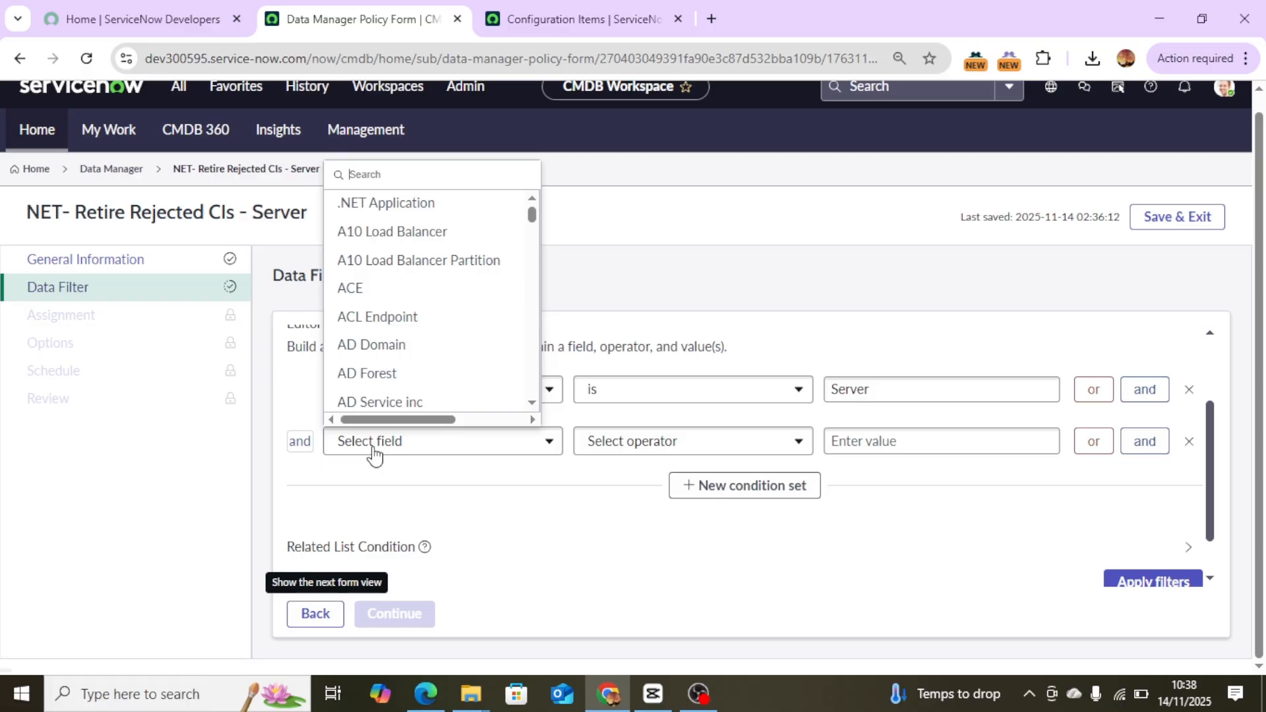
text(attes)
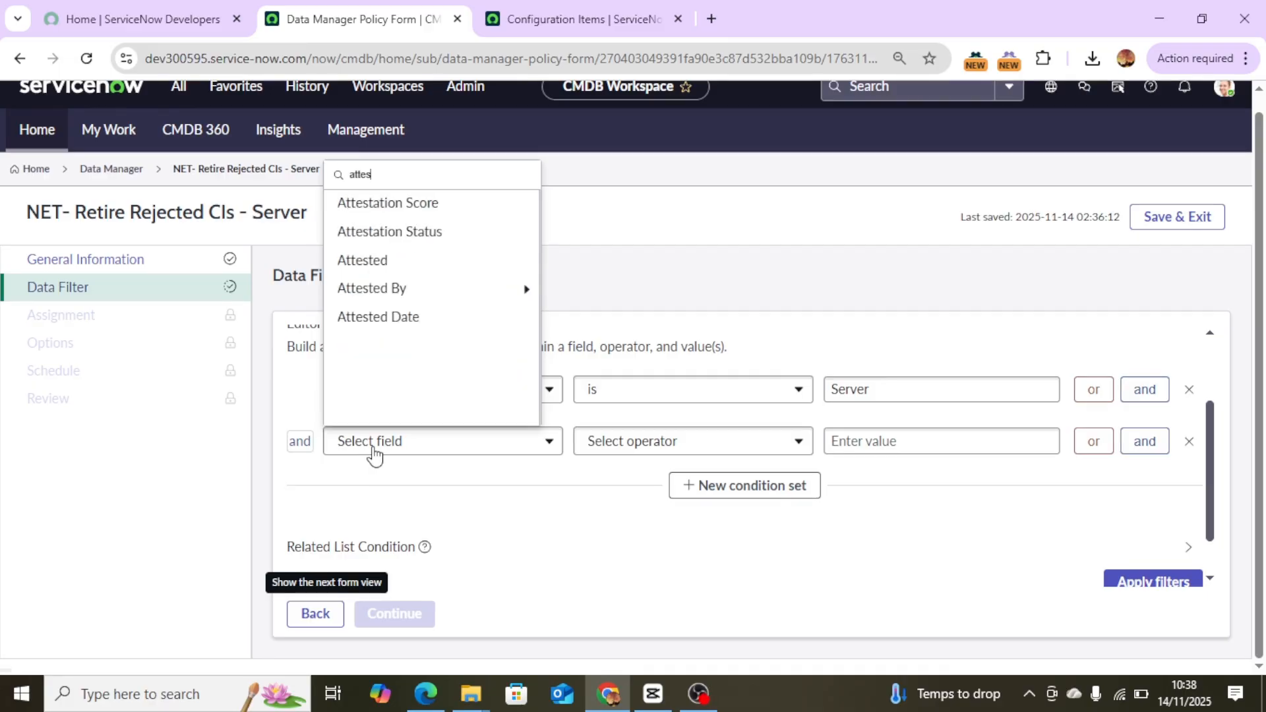
click(382, 228)
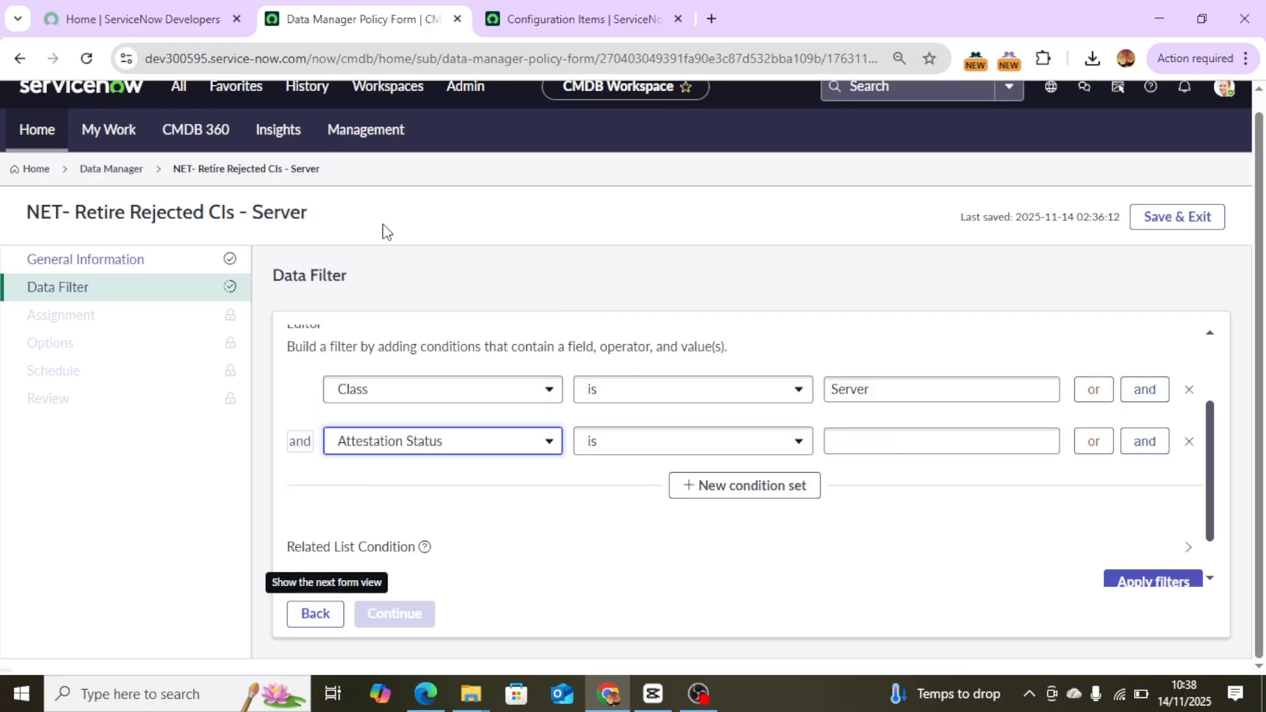
click(904, 442)
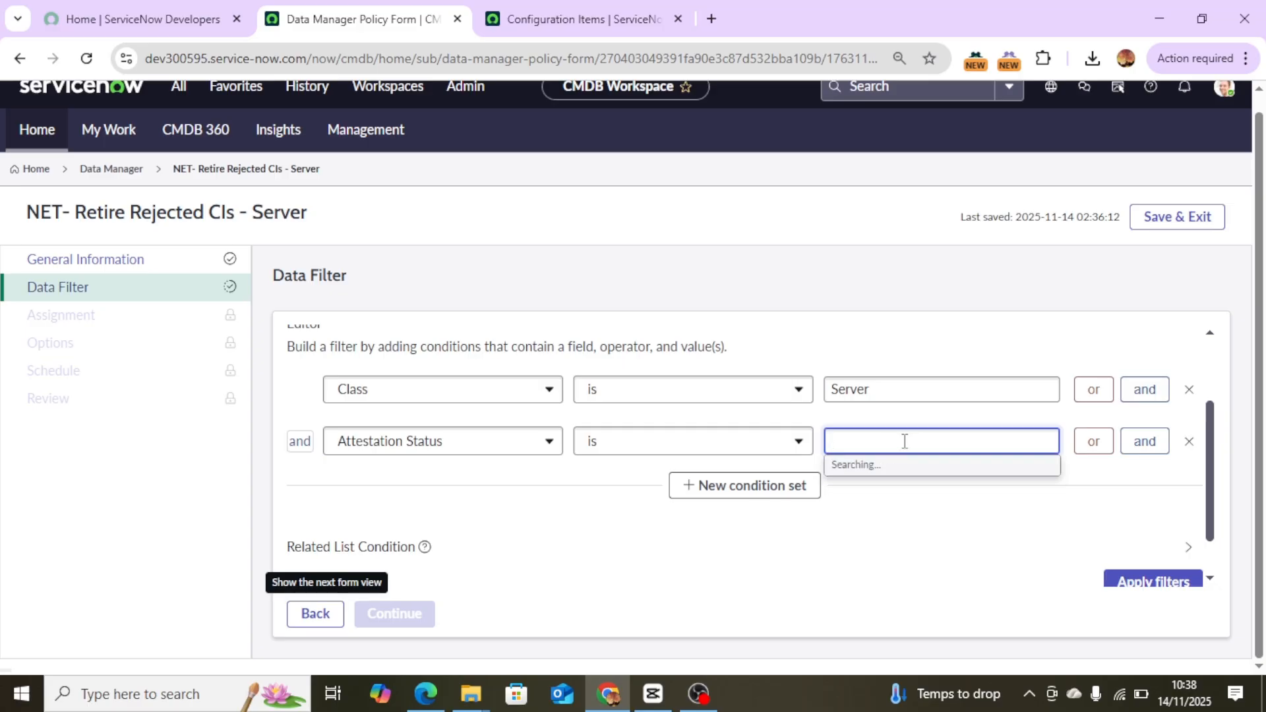
text(Reje)
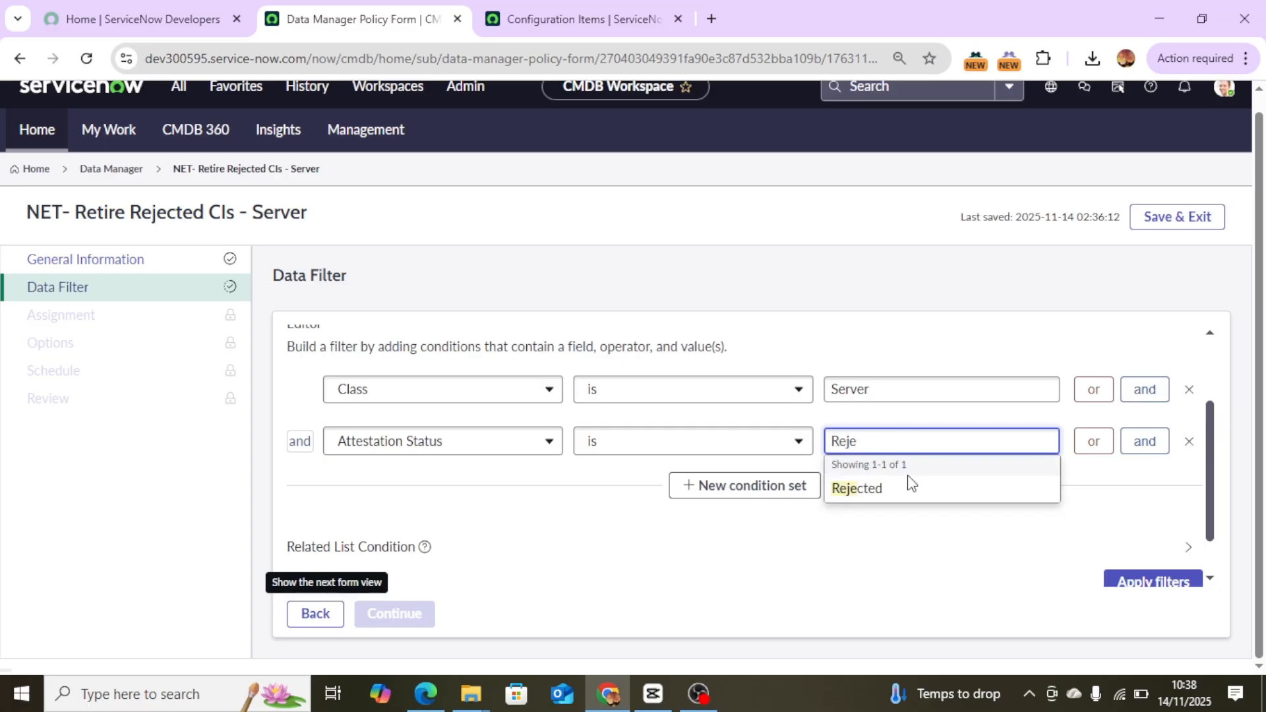
click(883, 495)
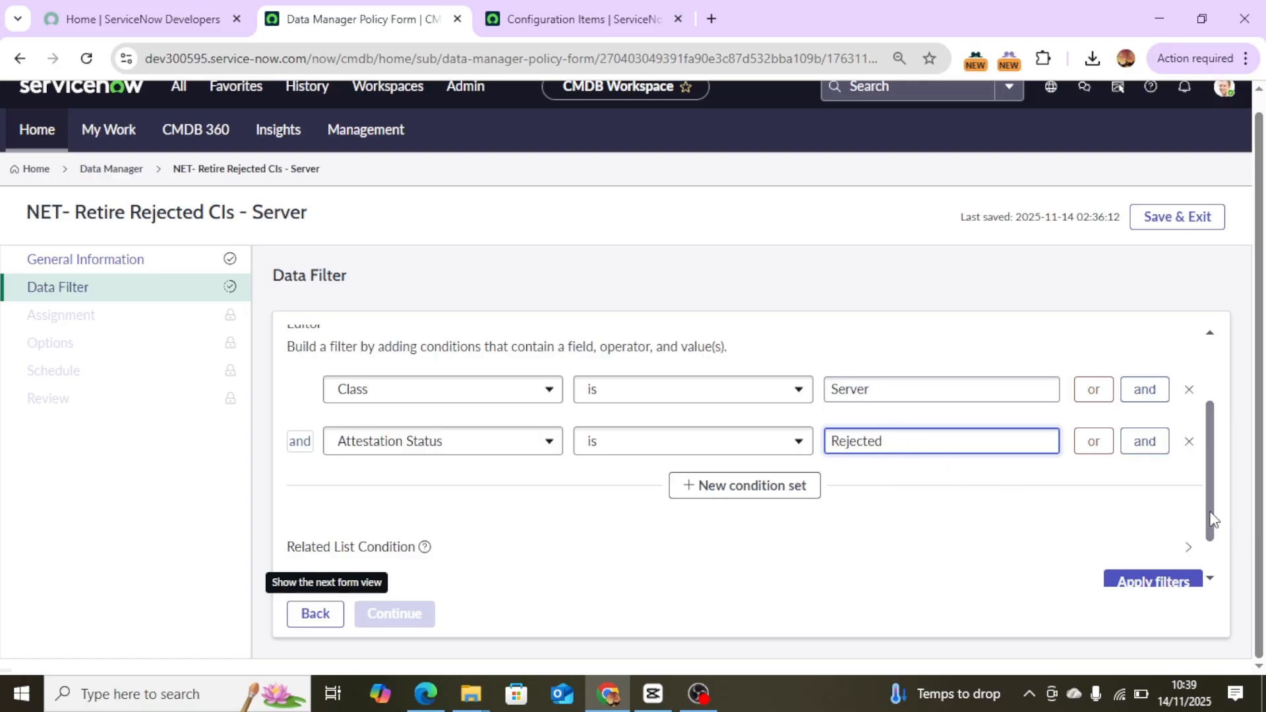
Apply the filter conditions and review the included records.
drag(1210, 526, 1212, 562)
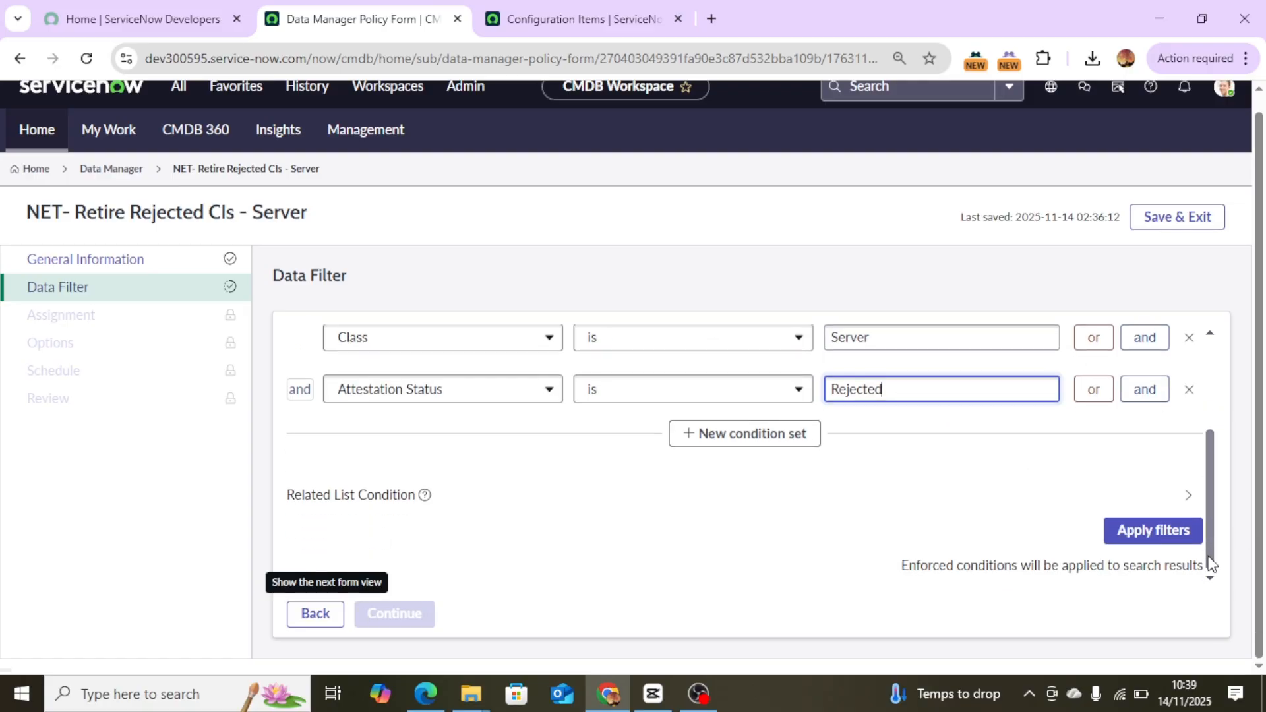
click(1161, 530)
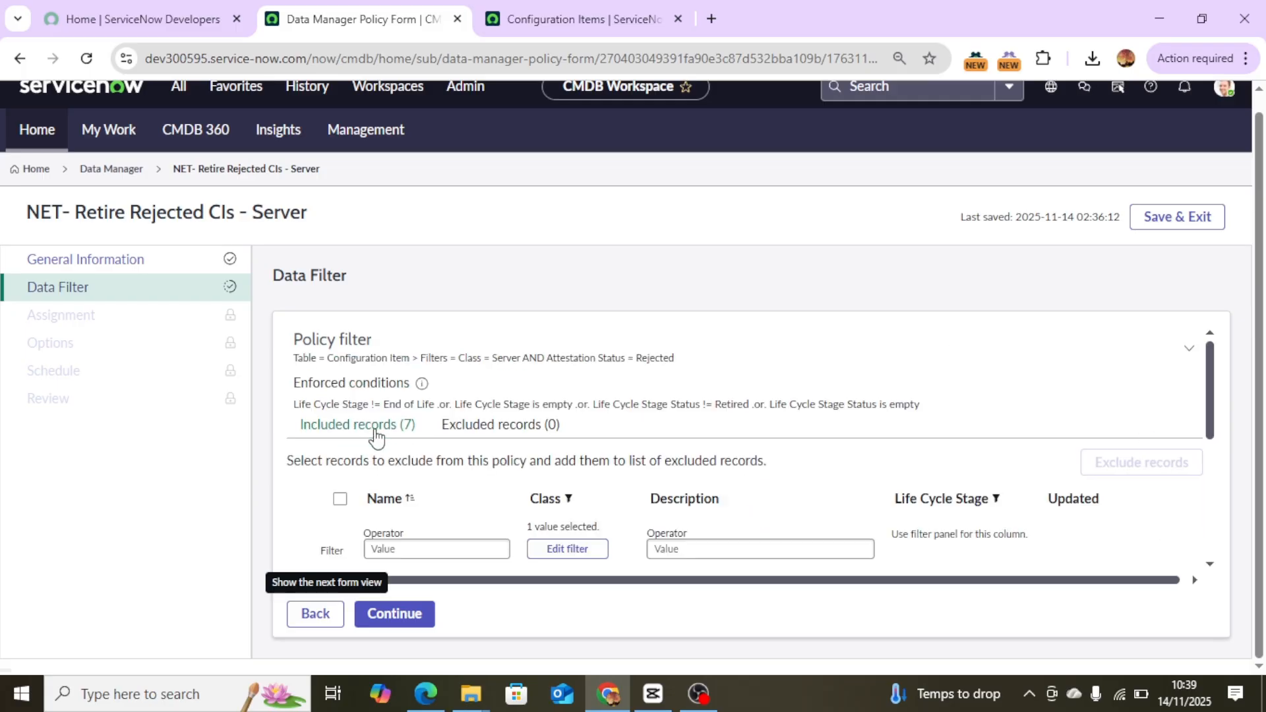
drag(1210, 412, 1224, 542)
scroll(1234, 403, down, 5)
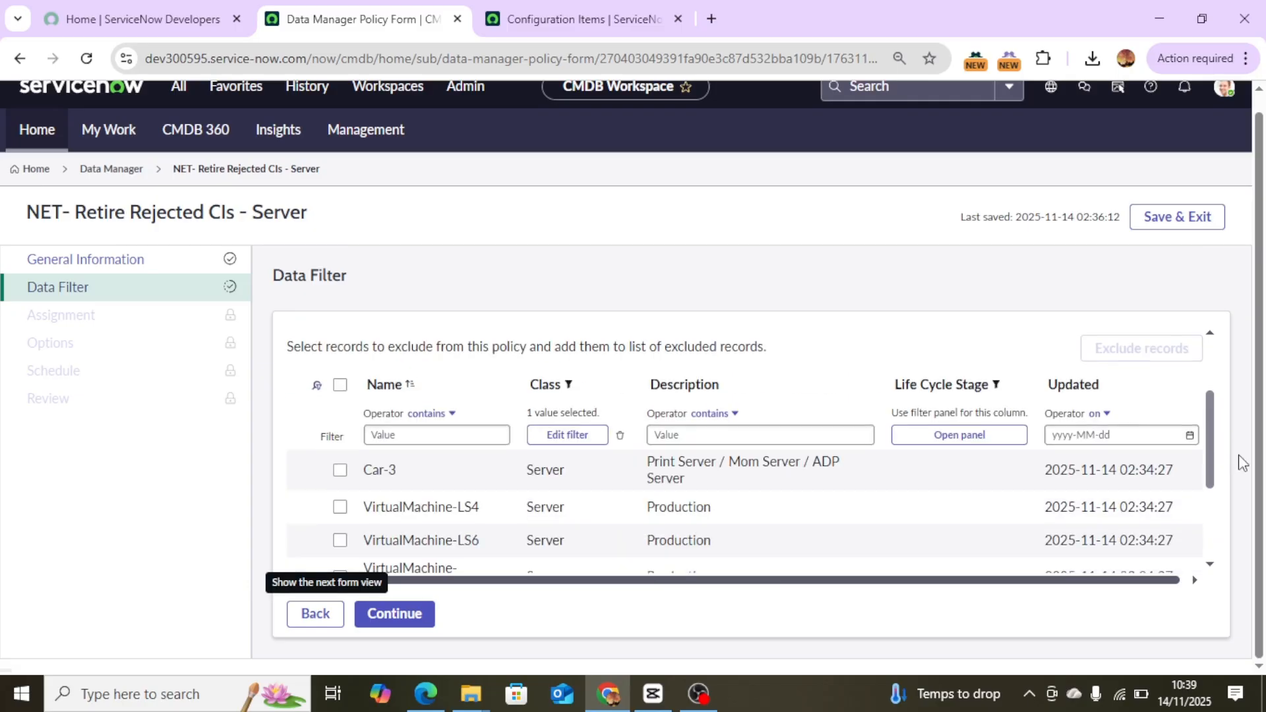
scroll(1235, 421, up, 4)
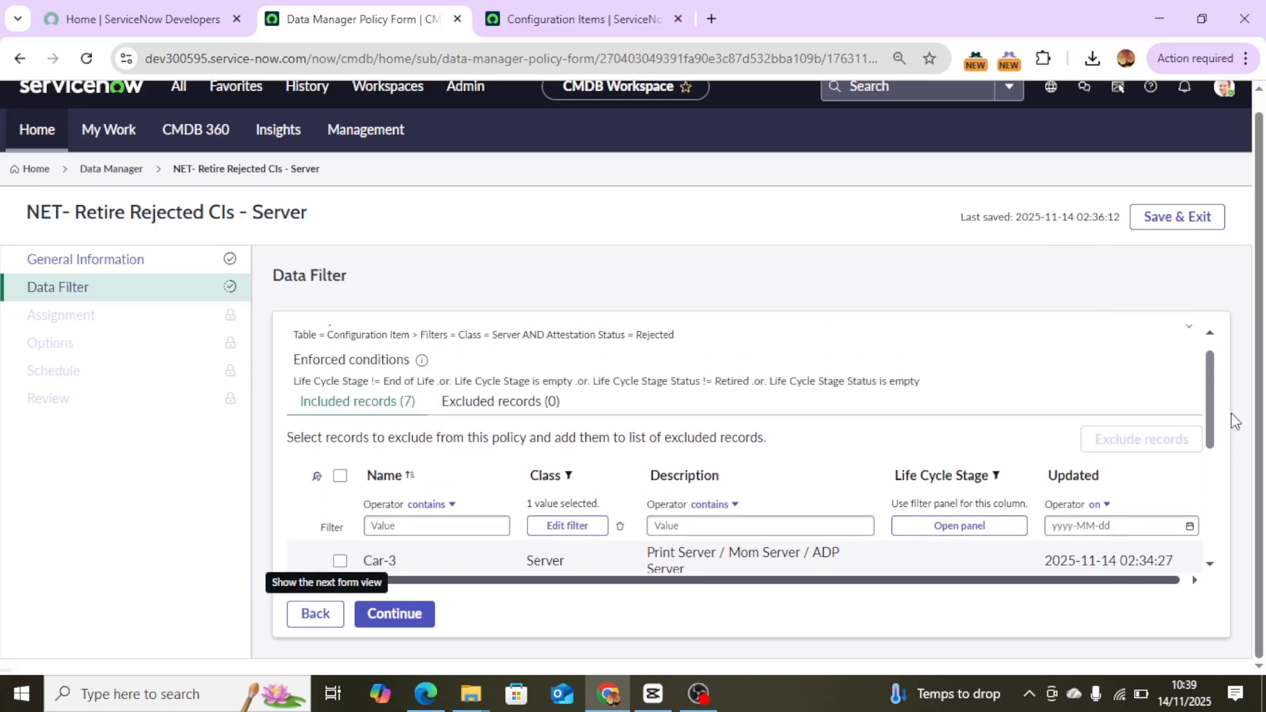
Continue to the Assignment step and set the assignment type to User Group Field with task assignment Managed By Group.
click(341, 478)
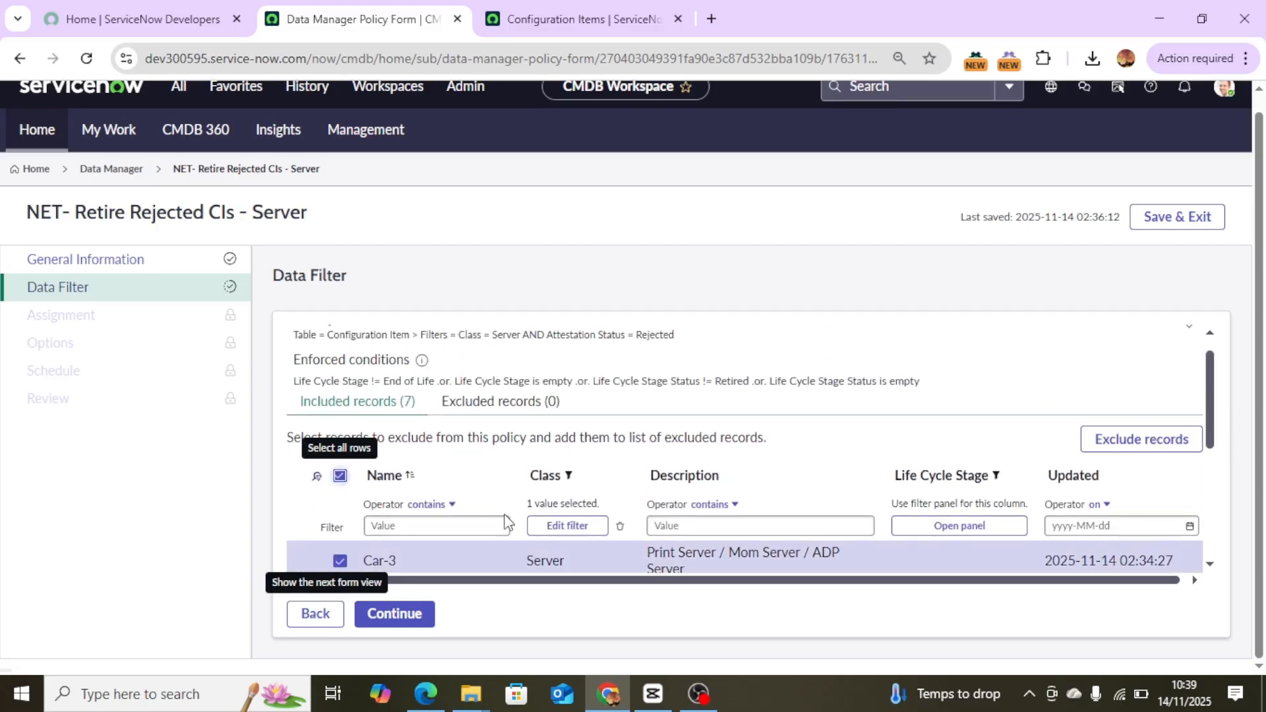
click(397, 616)
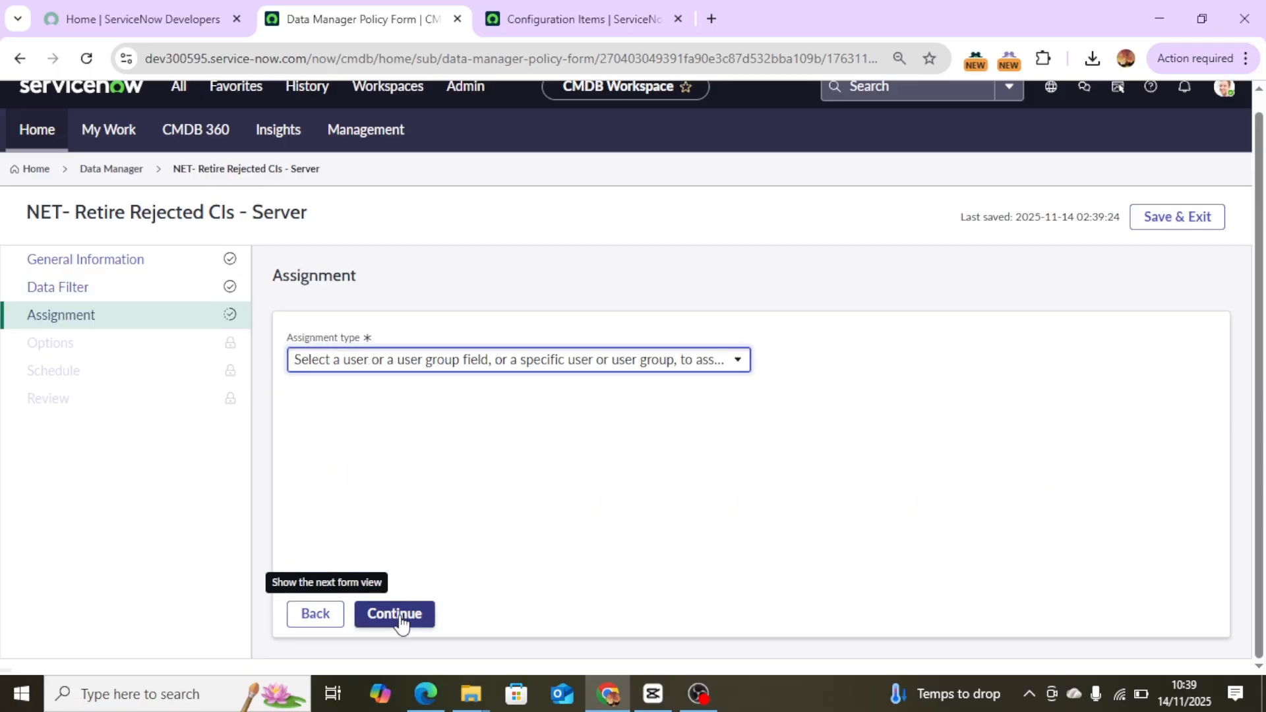
click(470, 361)
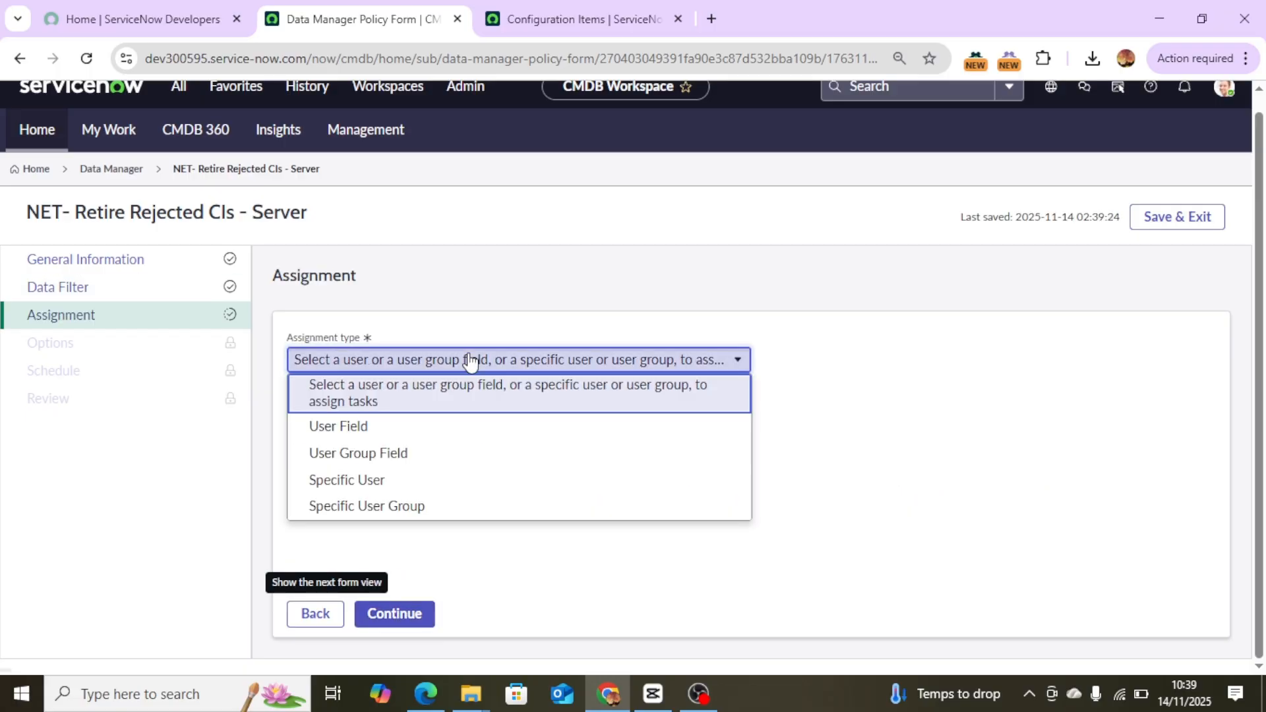
click(411, 460)
click(414, 426)
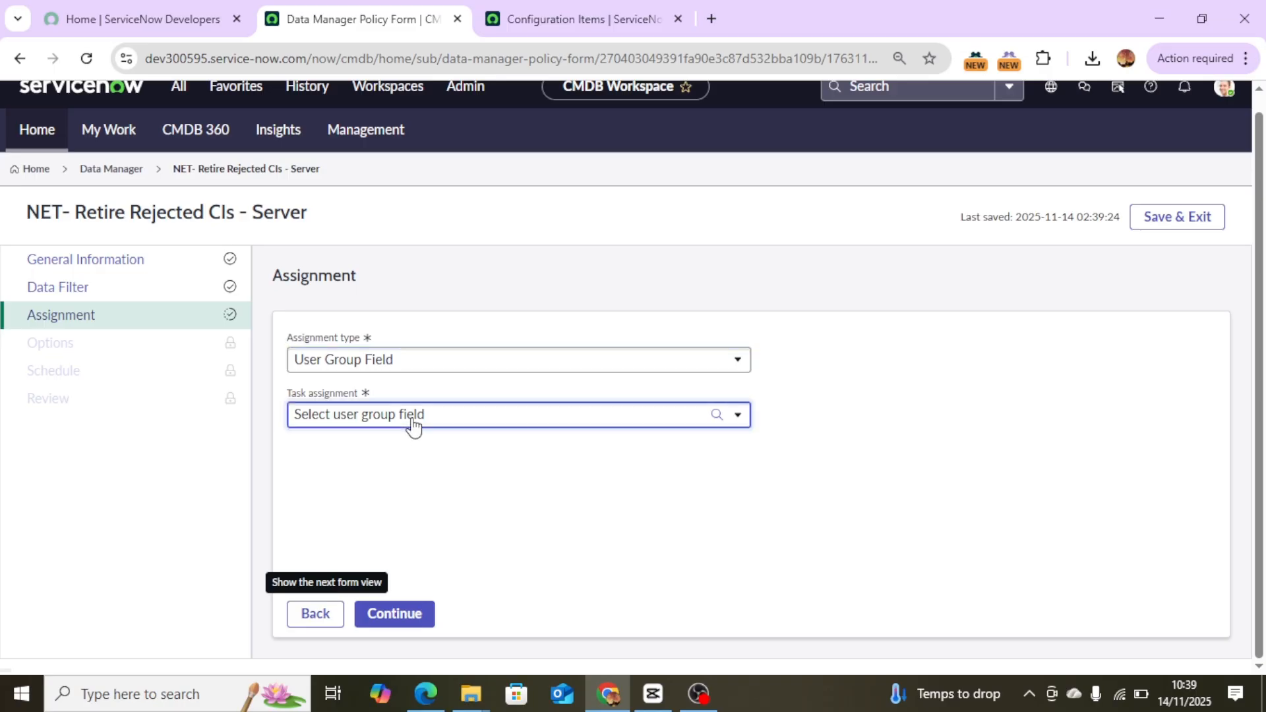
click(414, 425)
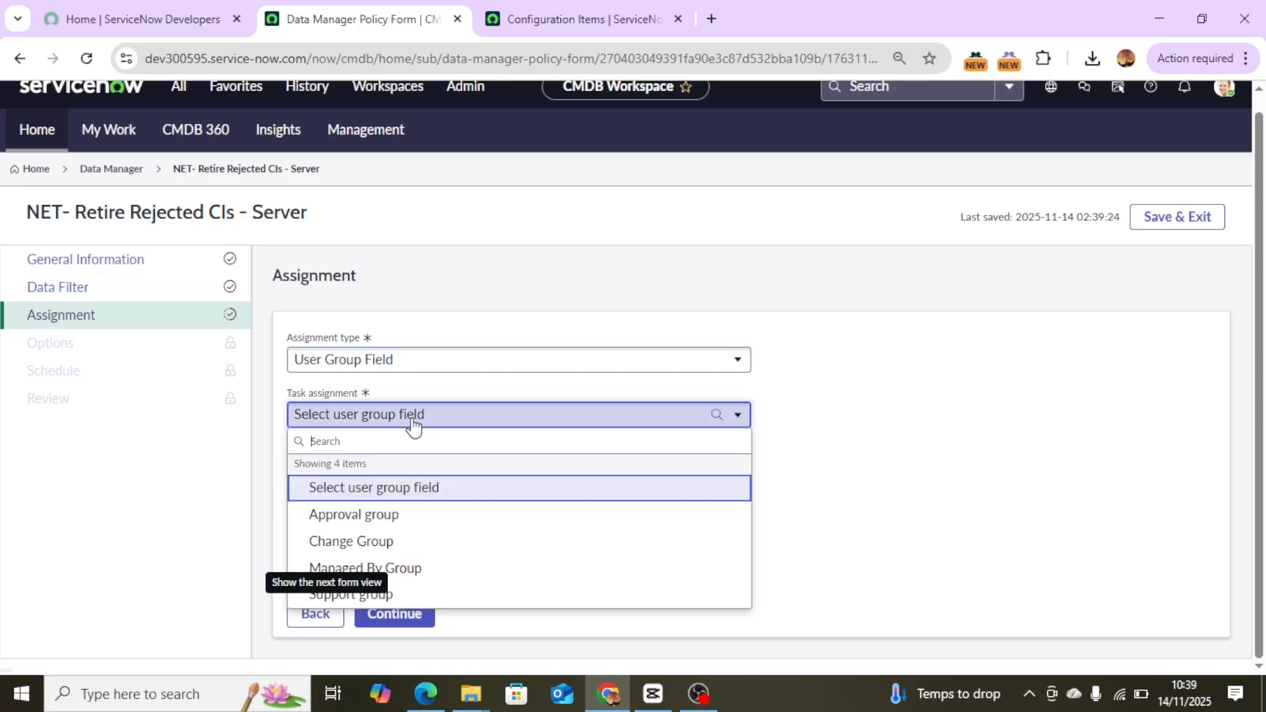
click(404, 569)
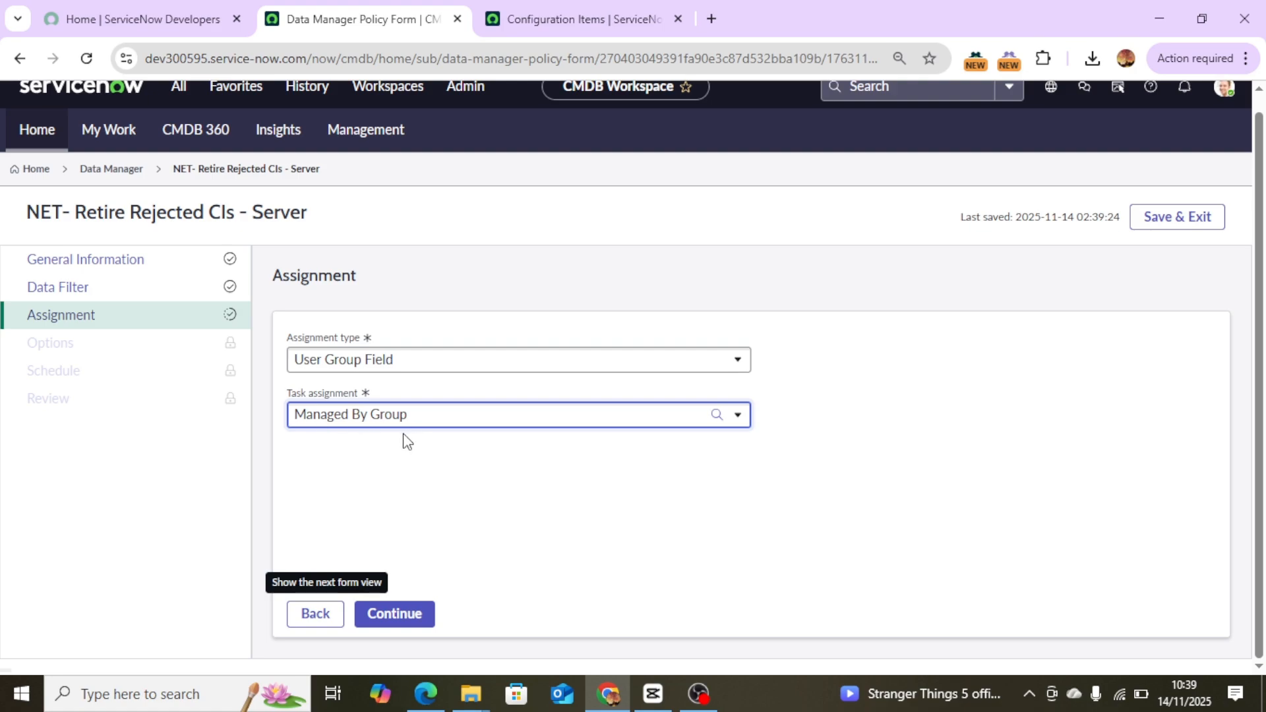
Continue to the Options step and set the subflow to Retire Configuration Items.
click(415, 617)
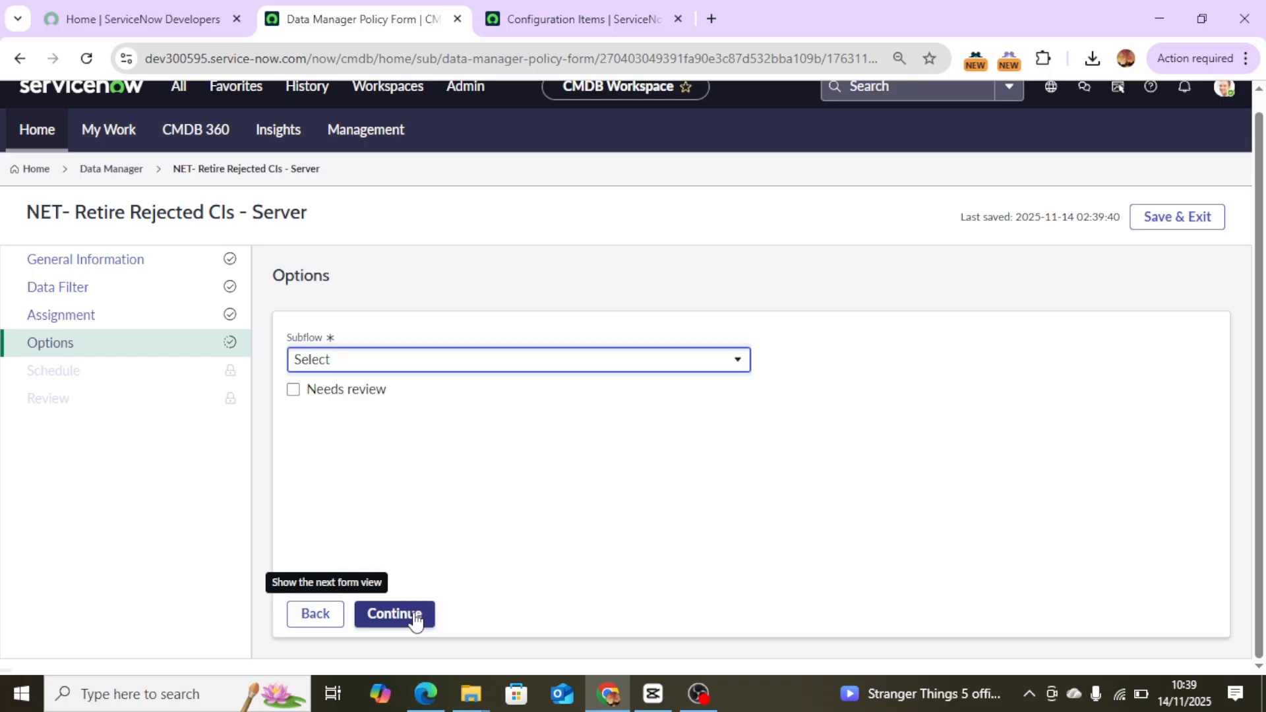
click(454, 366)
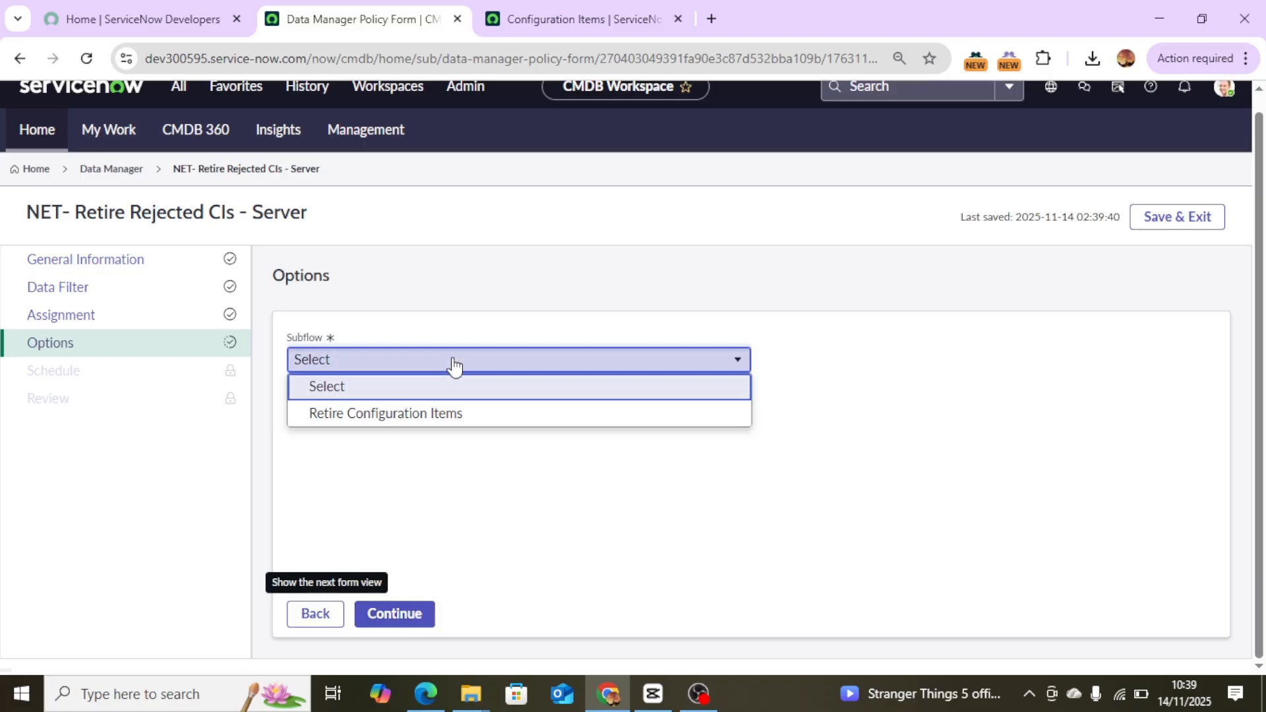
click(442, 415)
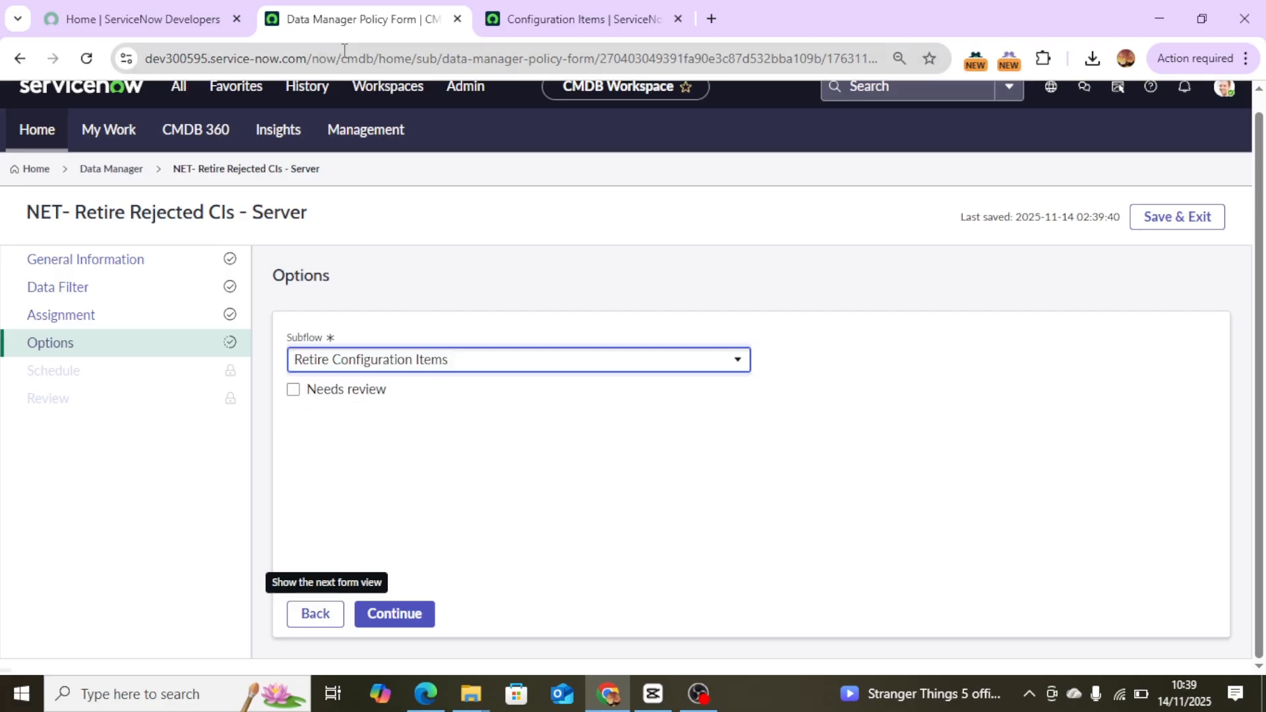
Open the CMDB Workspace in a new browser tab and return to the policy form.
click(386, 90)
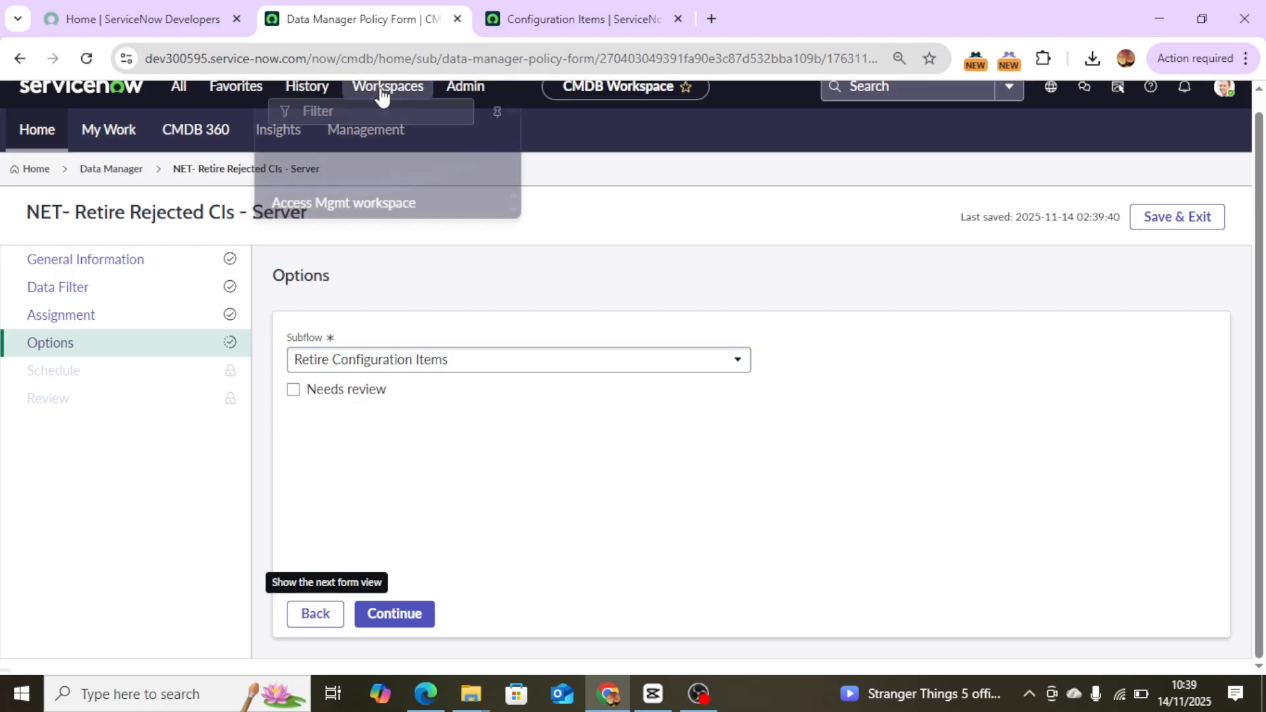
ctrl+click(386, 248)
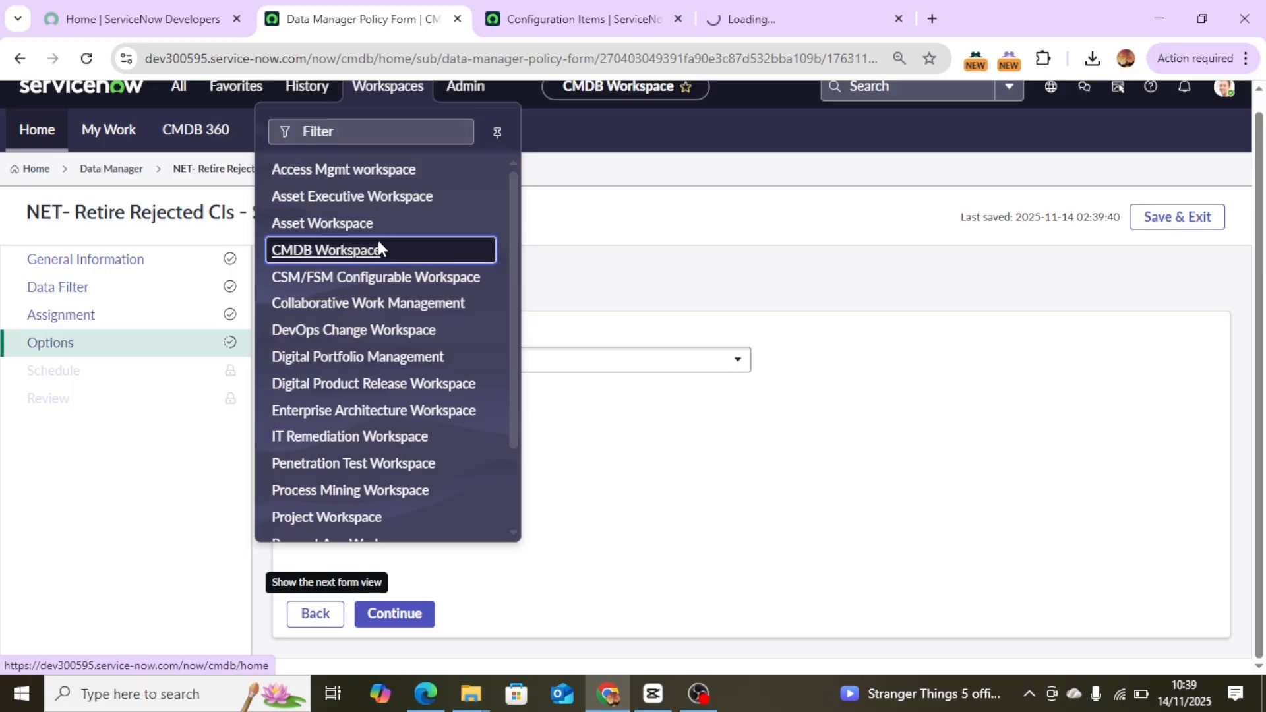
click(734, 19)
drag(729, 18, 521, 20)
click(357, 23)
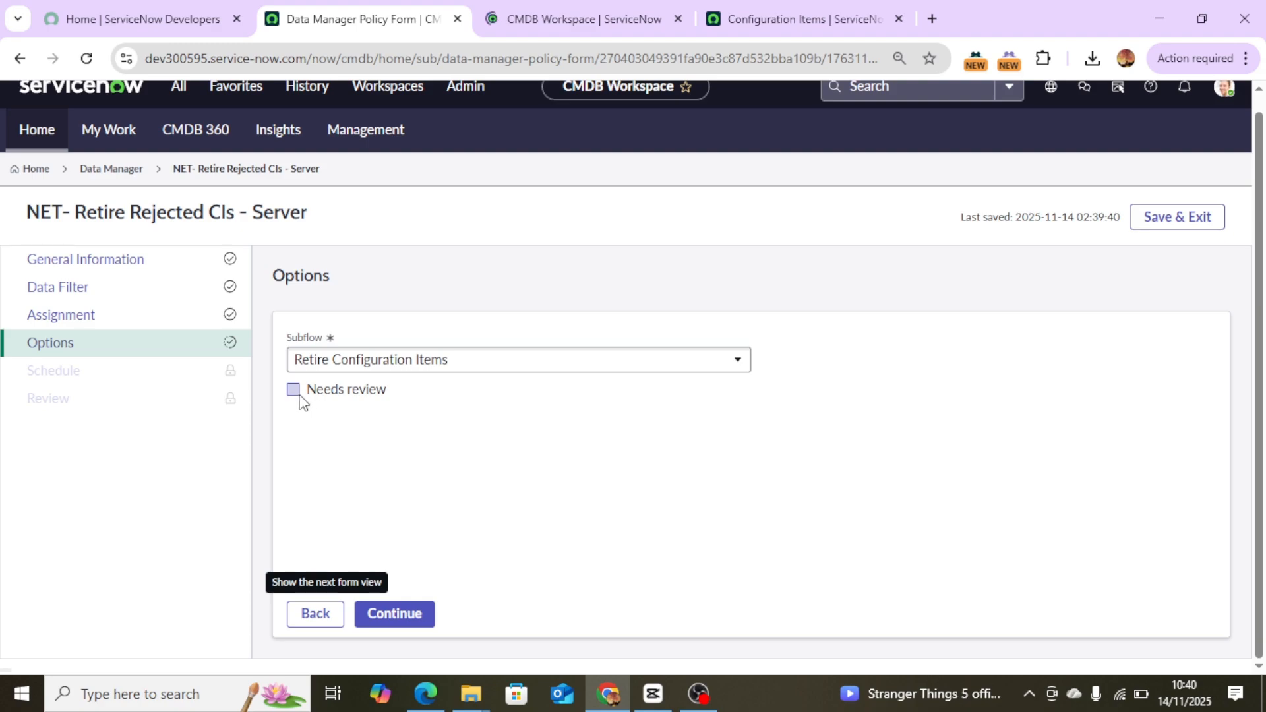
Turn on Needs review and continue through the Schedule step to the Review step.
click(395, 615)
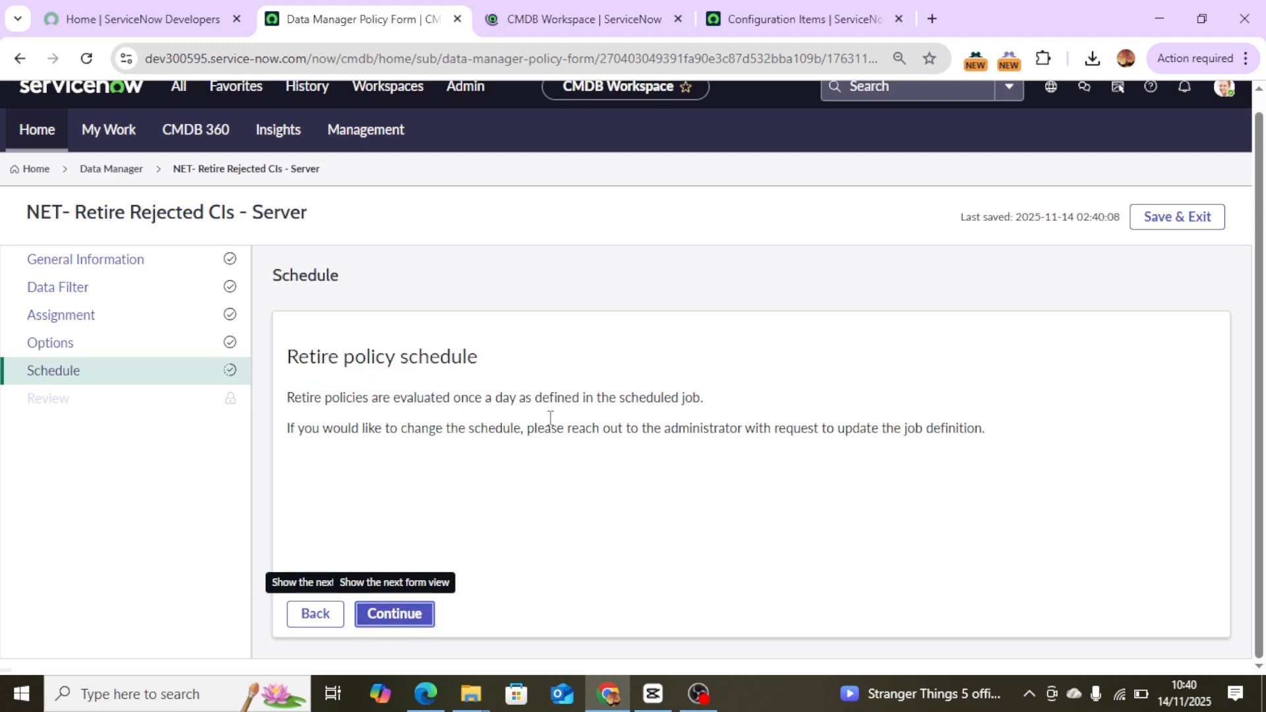
drag(322, 357, 493, 355)
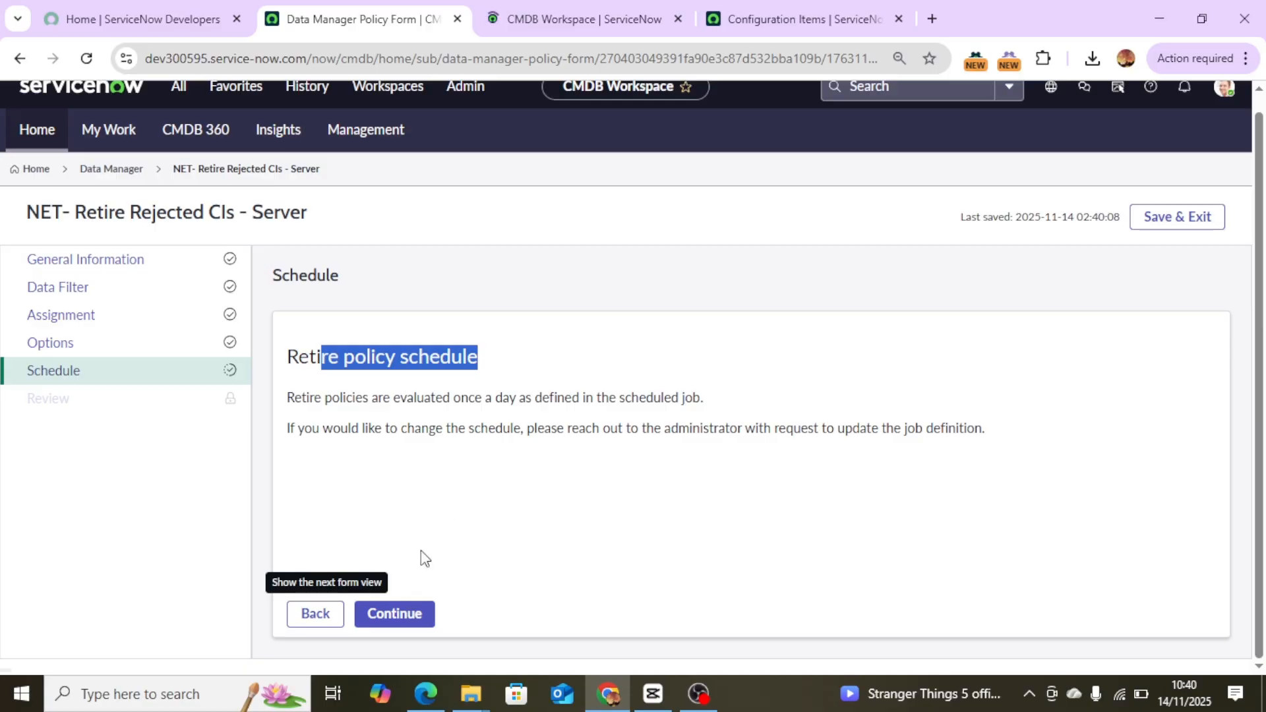
click(404, 621)
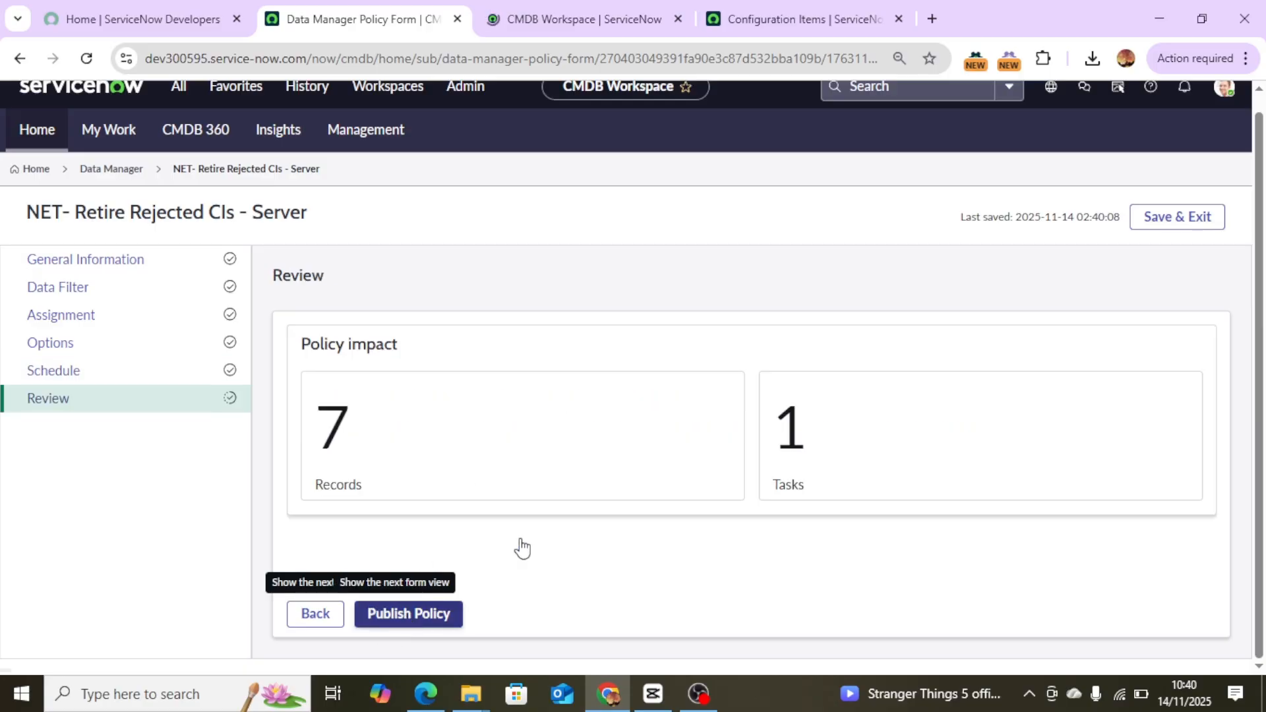
Publish the retire policy and refresh the published policies list.
scroll(844, 471, down, 4)
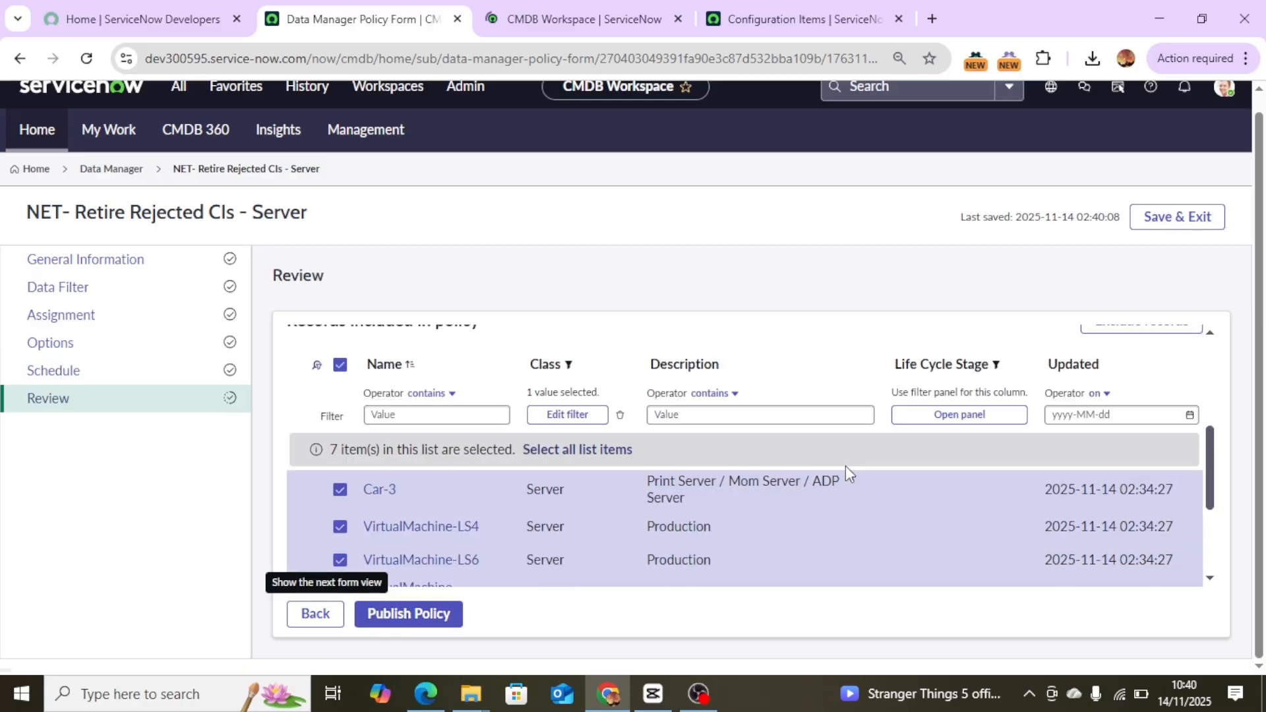
click(410, 618)
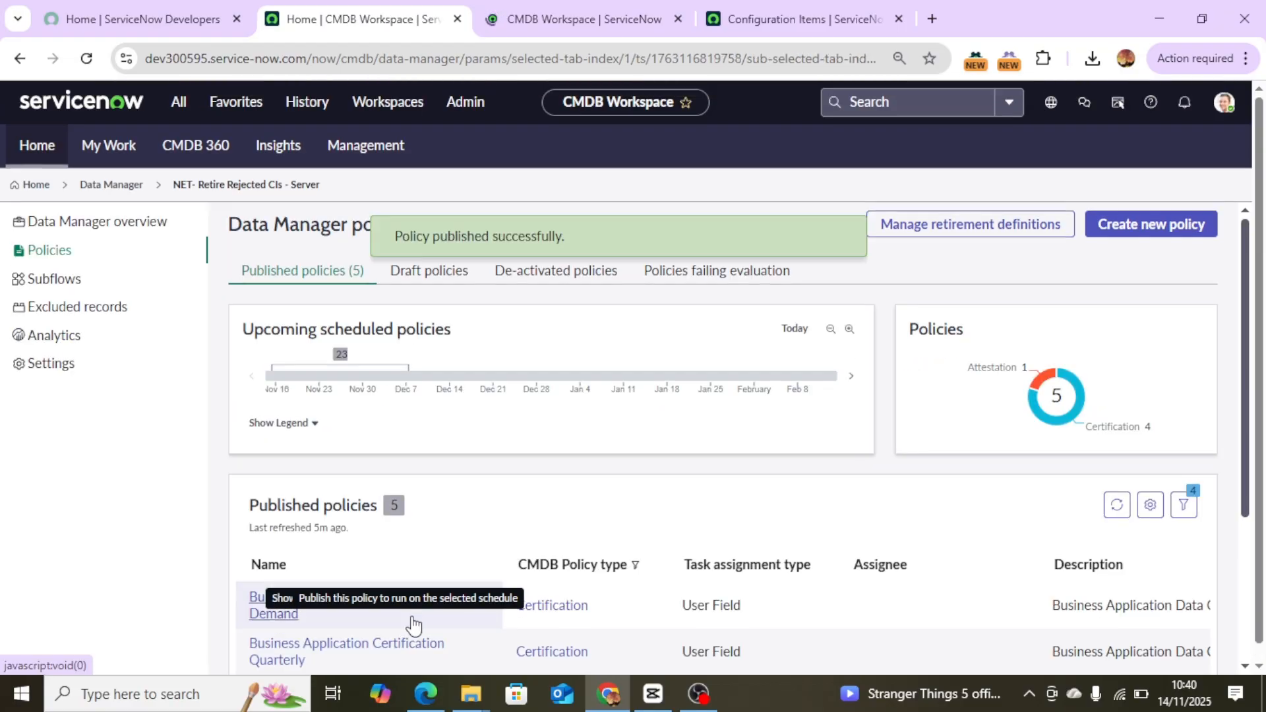
scroll(753, 517, down, 3)
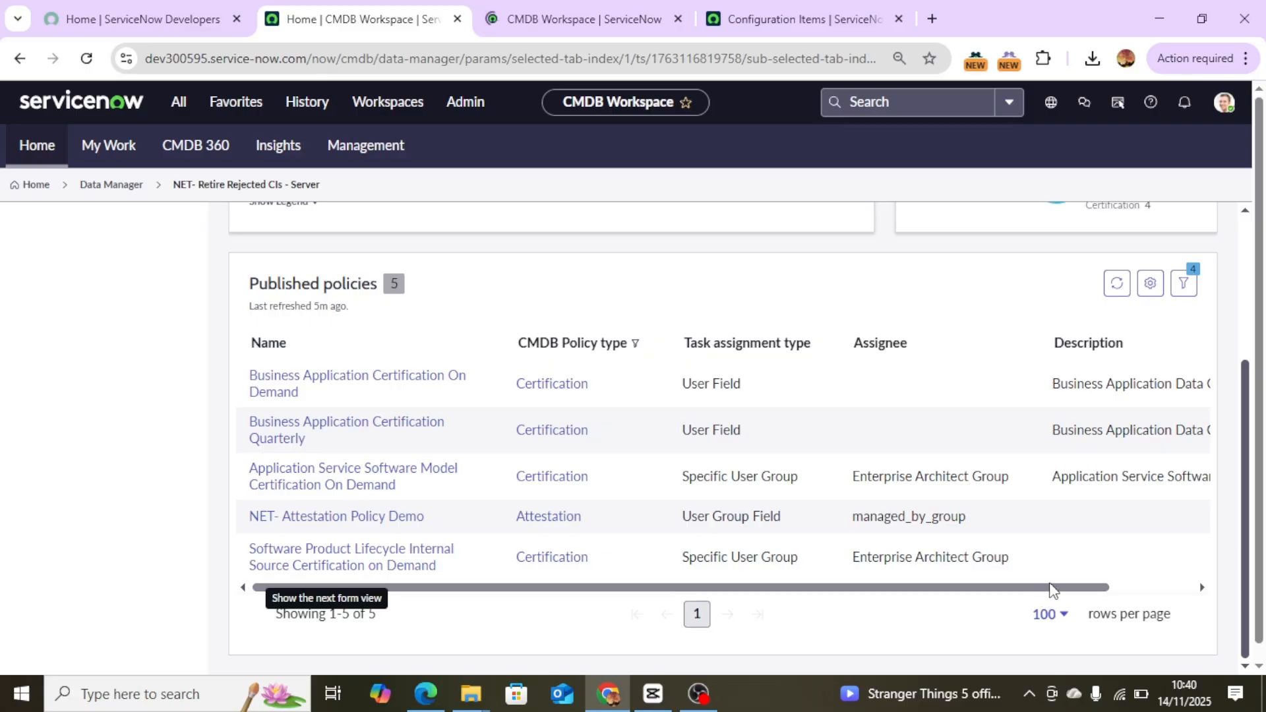
click(1117, 284)
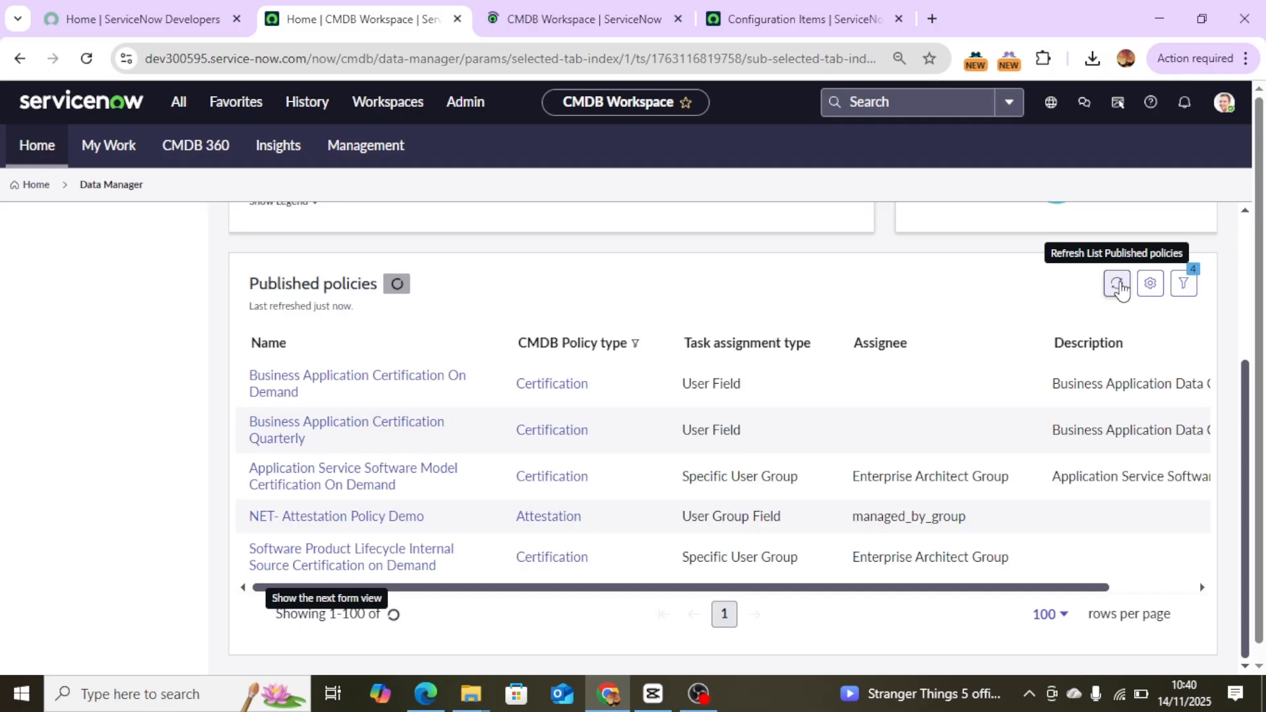
click(1119, 288)
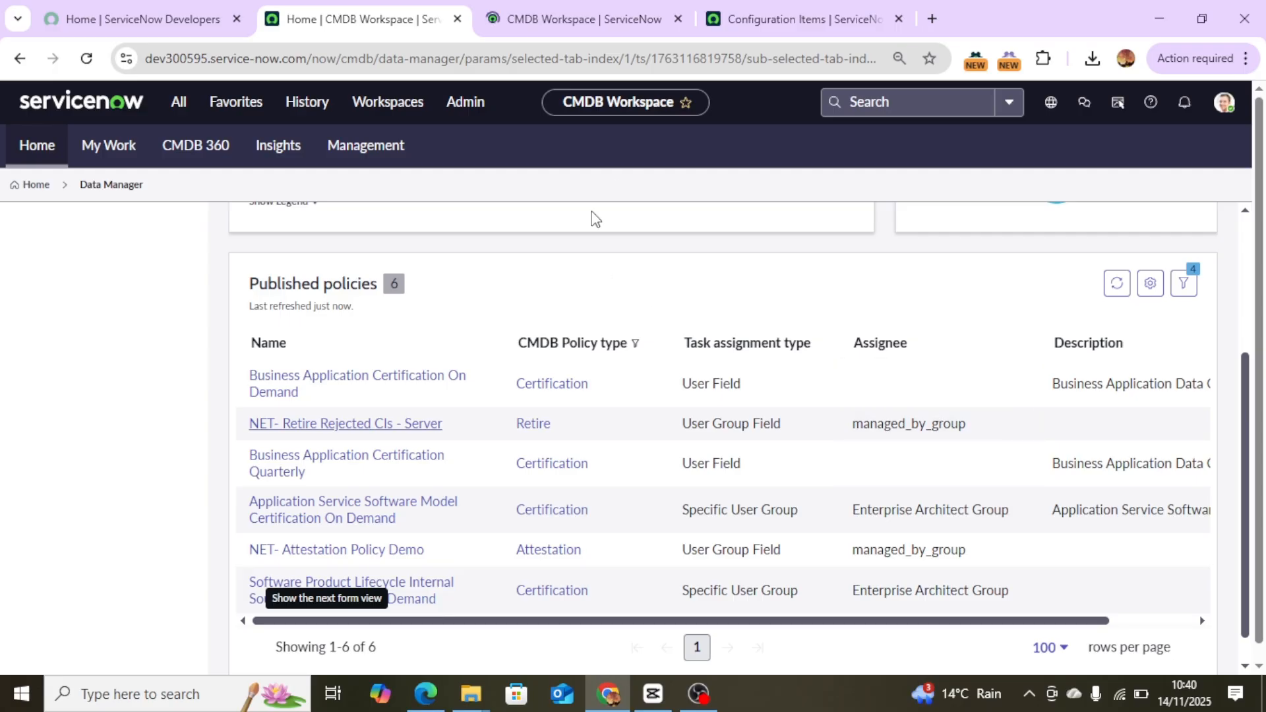
In the other workspace tab, open Data Manager subflows and examine the Retire Configuration Items subflow.
click(560, 26)
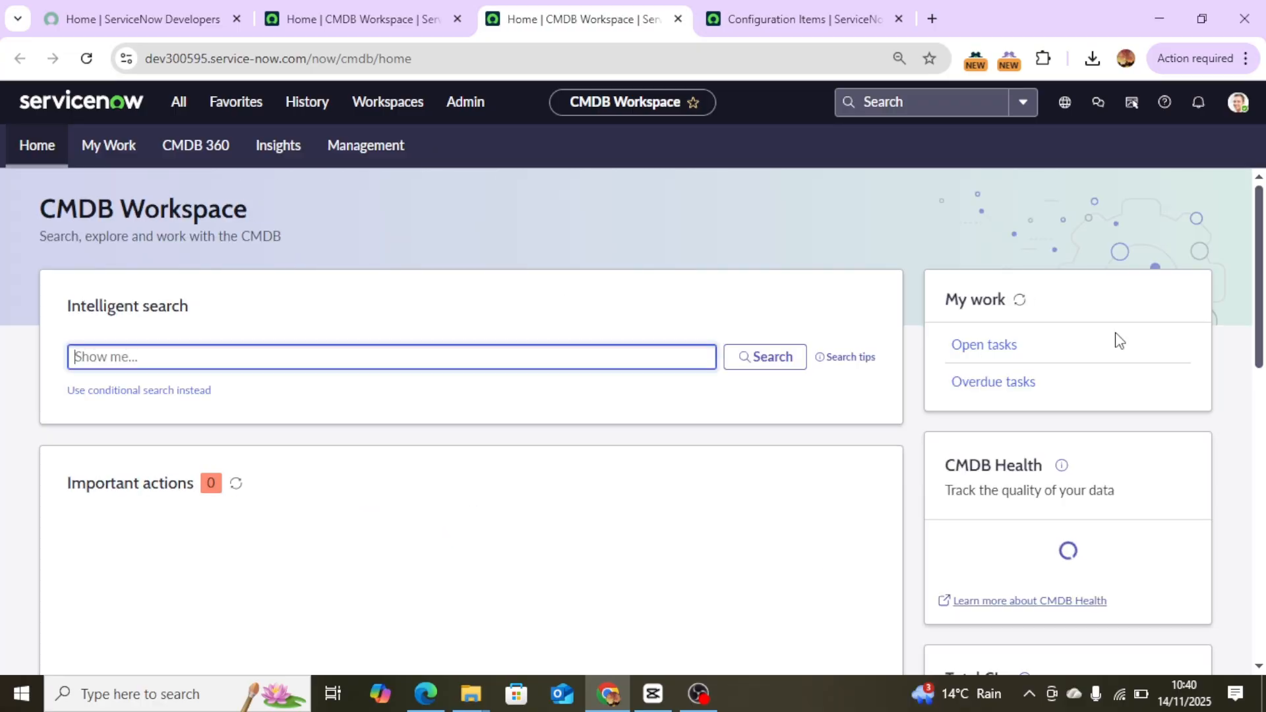
drag(1260, 341, 1262, 484)
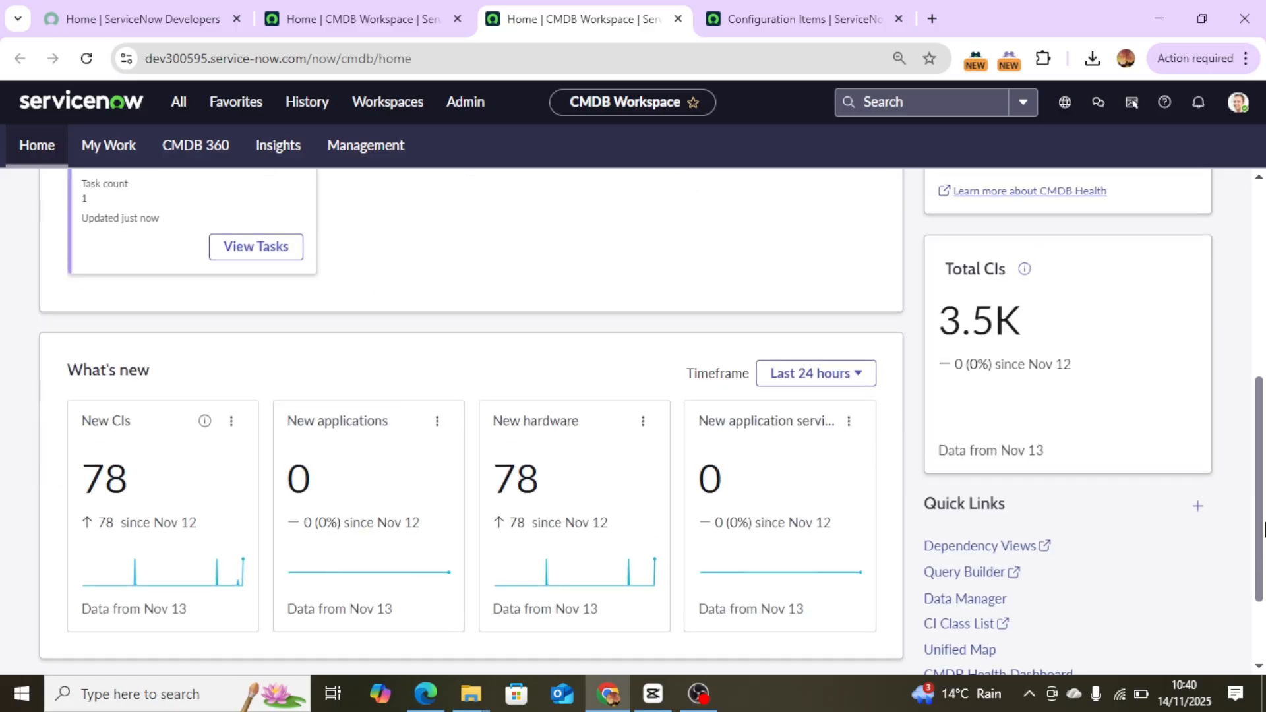
scroll(954, 668, down, 5)
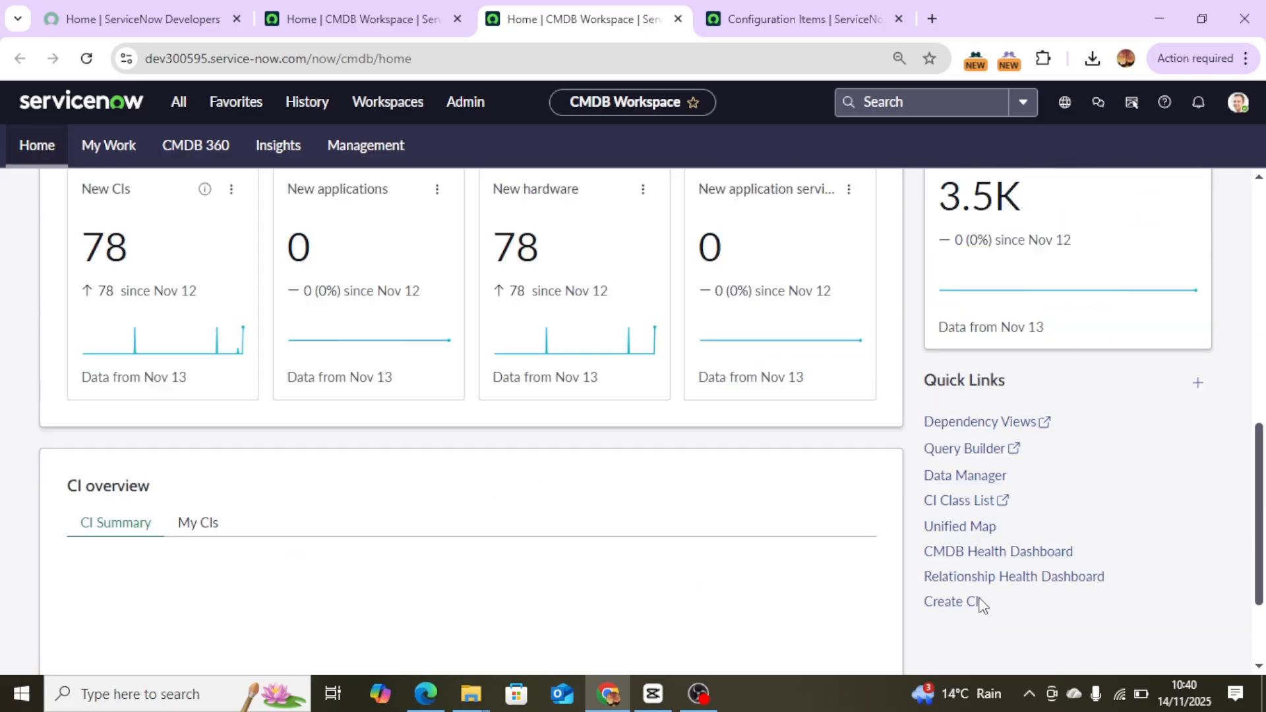
click(960, 330)
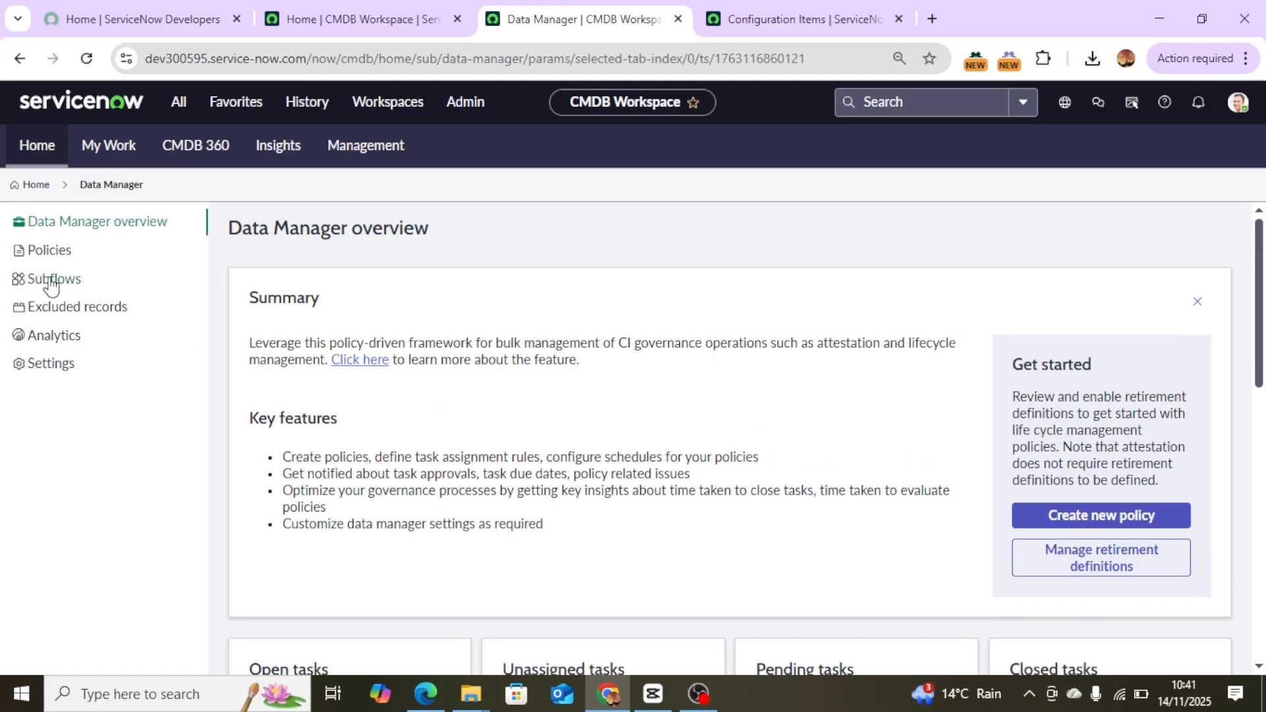
click(43, 280)
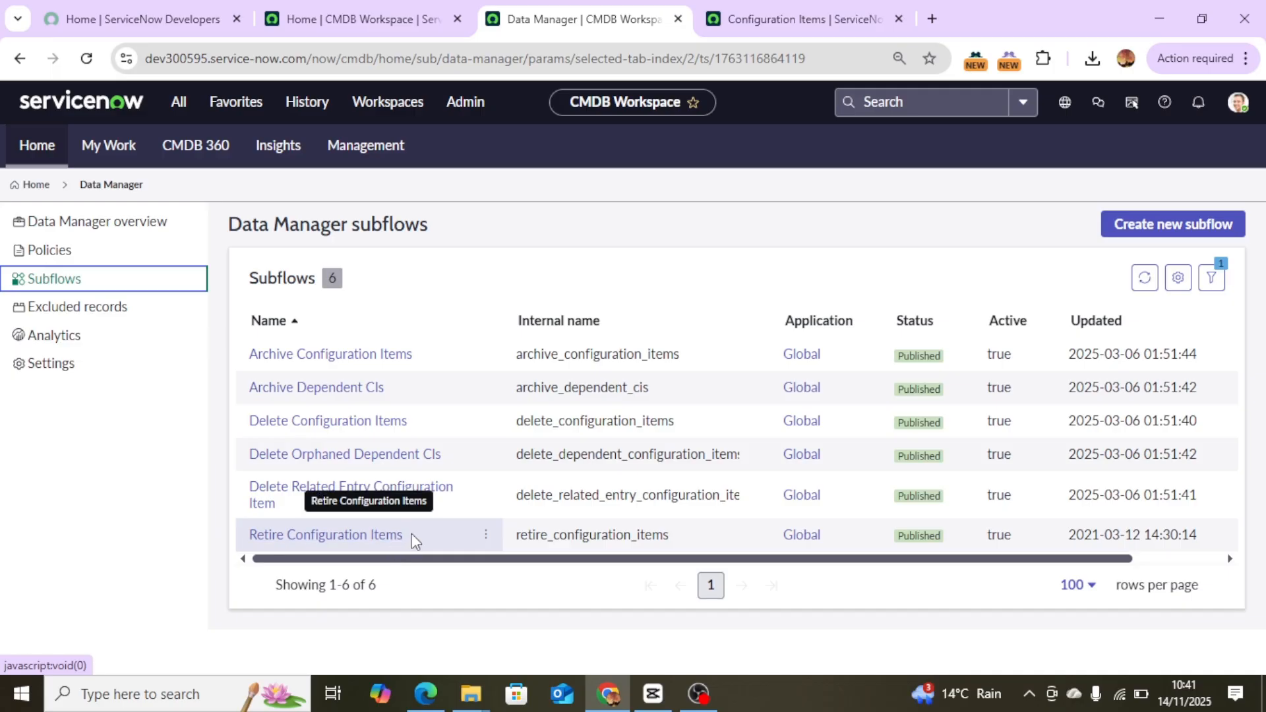
drag(413, 536, 244, 544)
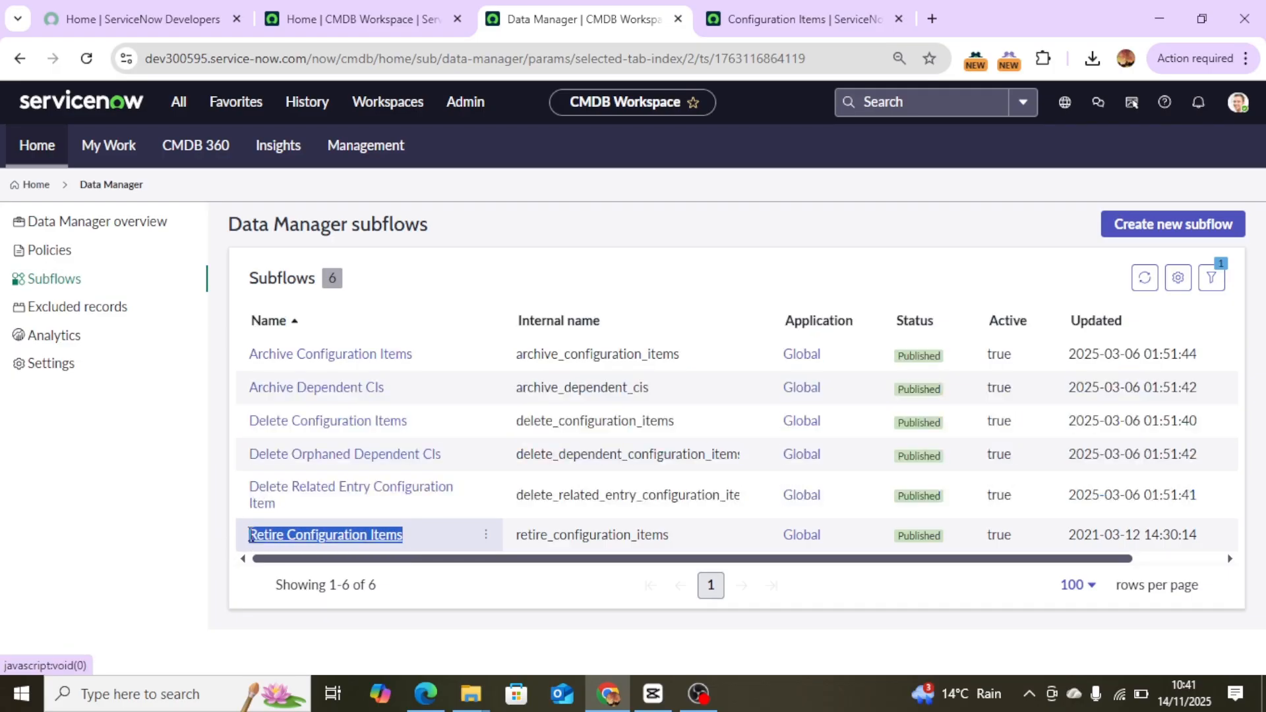
Copy the NET- Retire Rejected CIs - Server policy name from the published policies list.
click(304, 8)
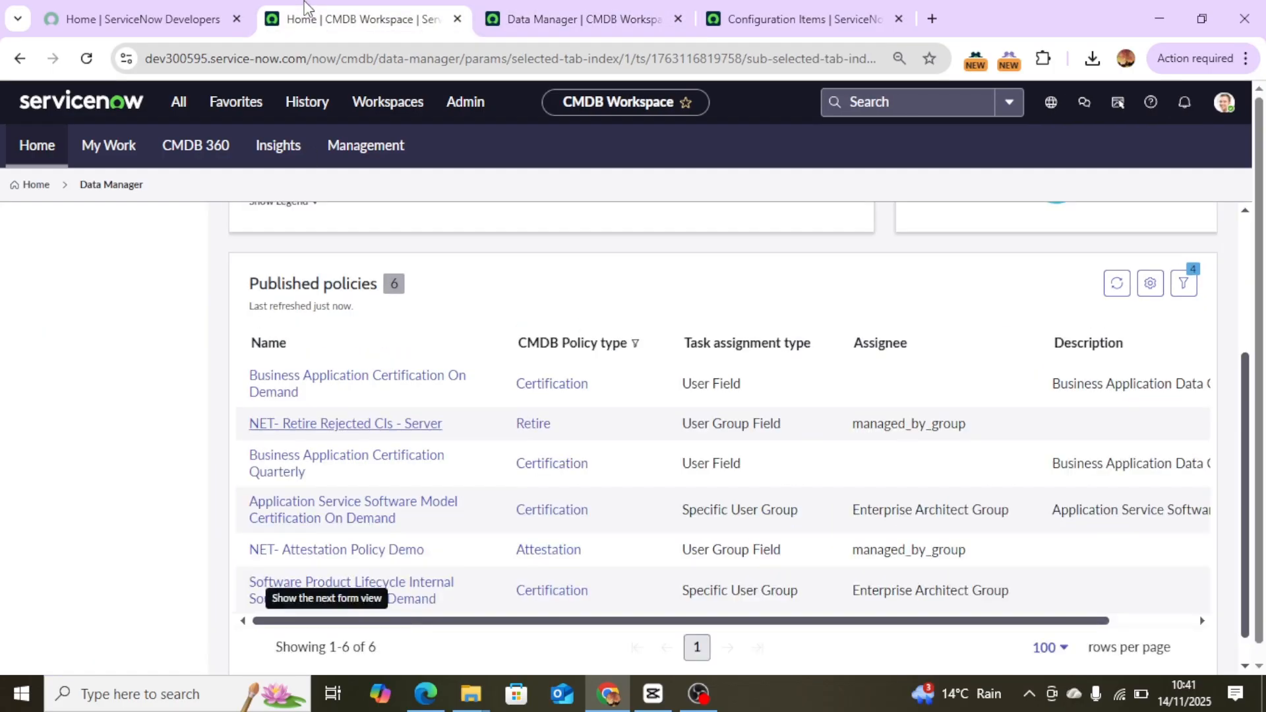
click(560, 21)
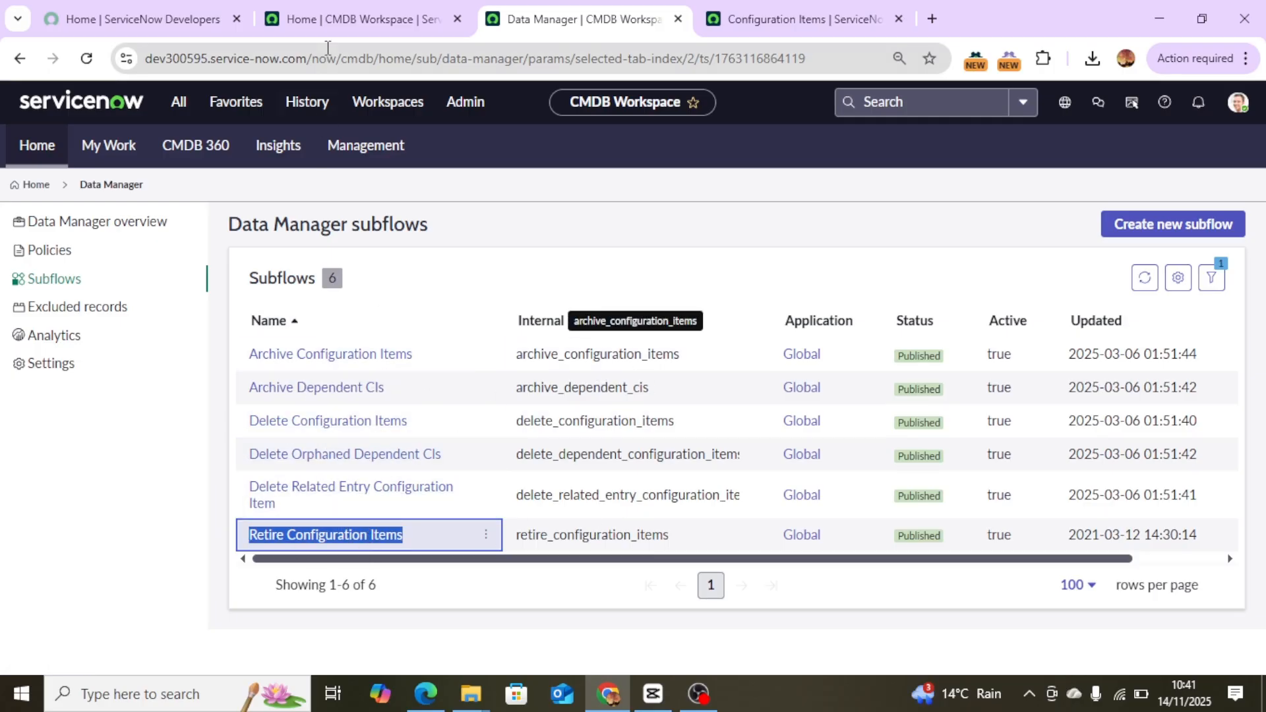
click(347, 24)
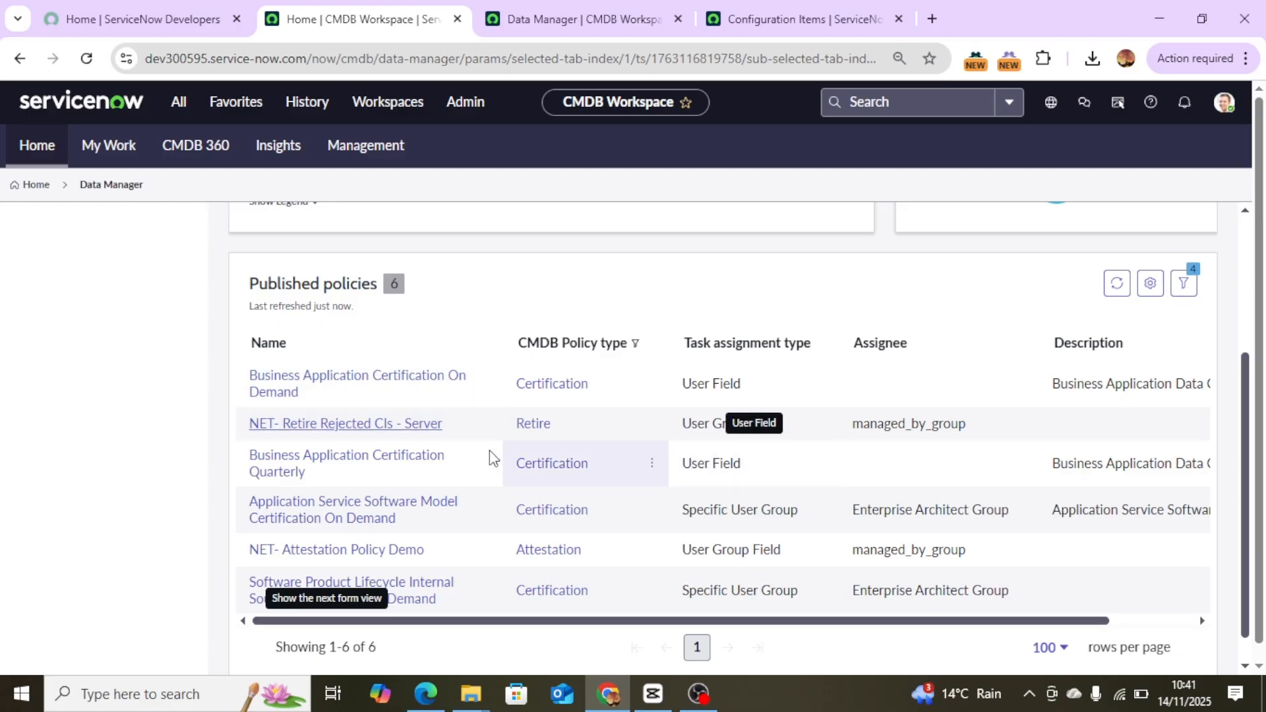
drag(441, 425, 236, 439)
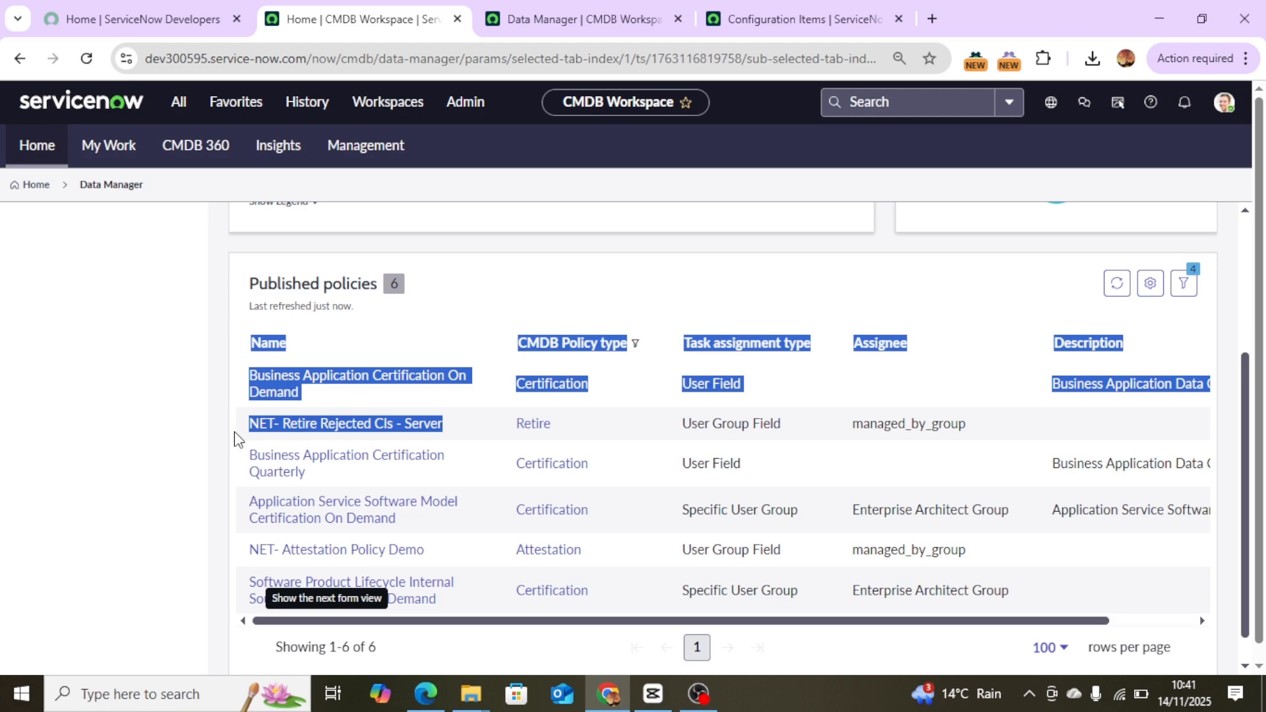
drag(458, 436, 241, 439)
key(ctrl+c)
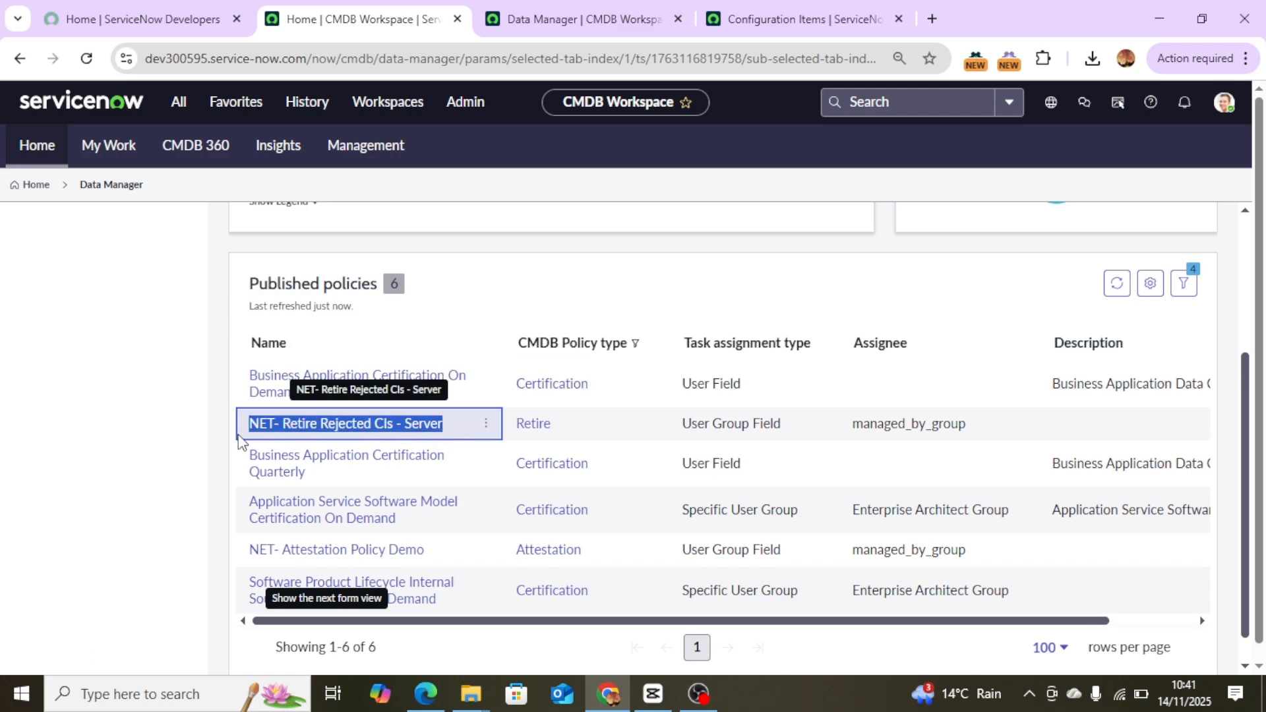
Search the navigator for scheduled and open System Definition Scheduled Jobs in a new tab.
click(178, 104)
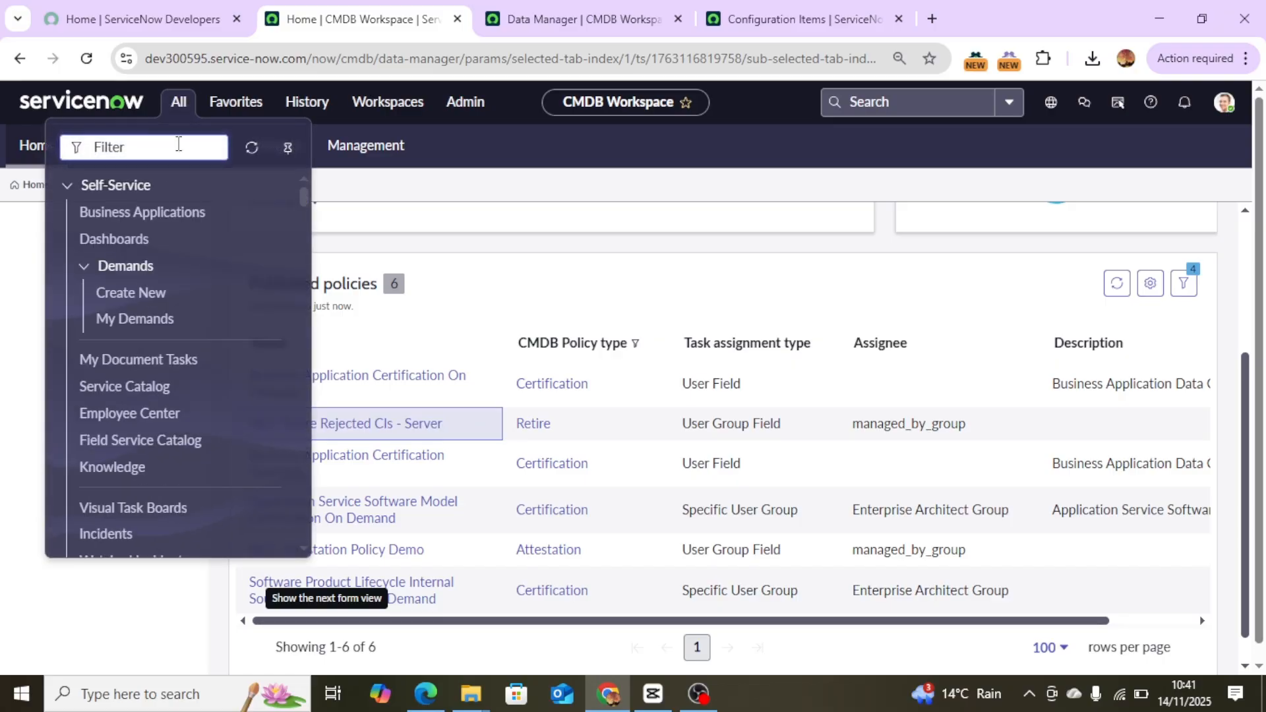
text(sch)
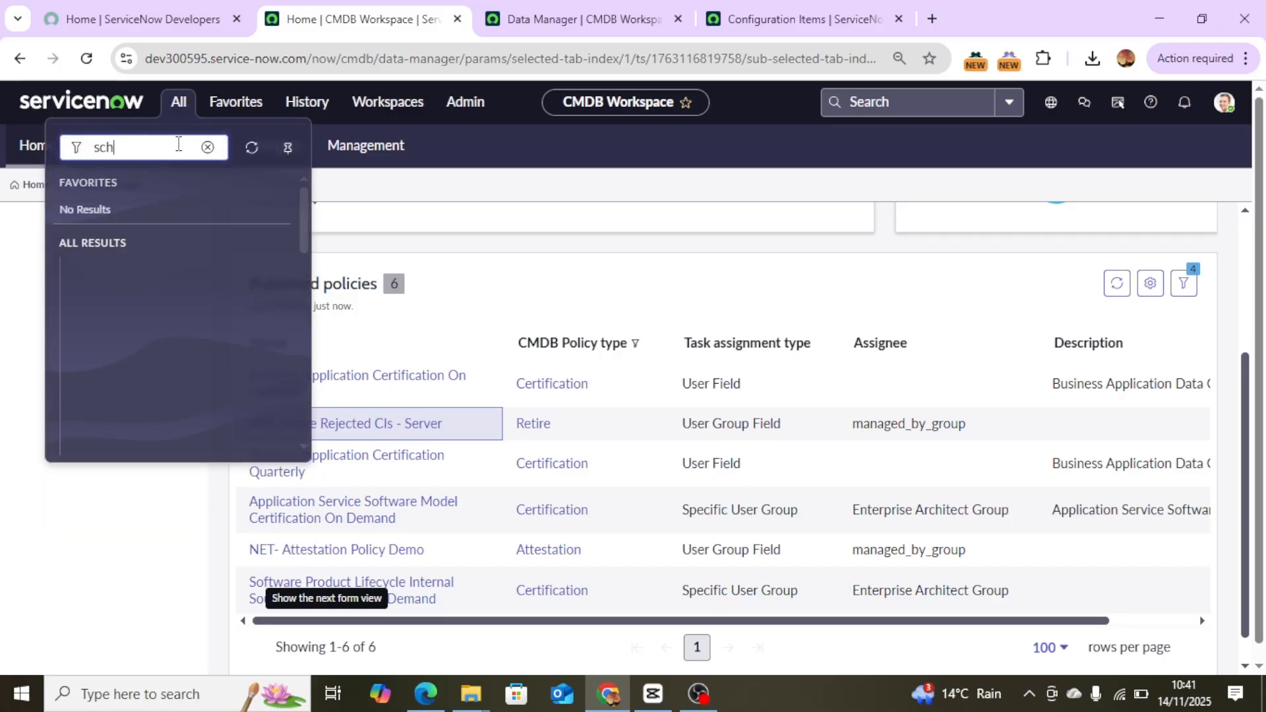
text(ed)
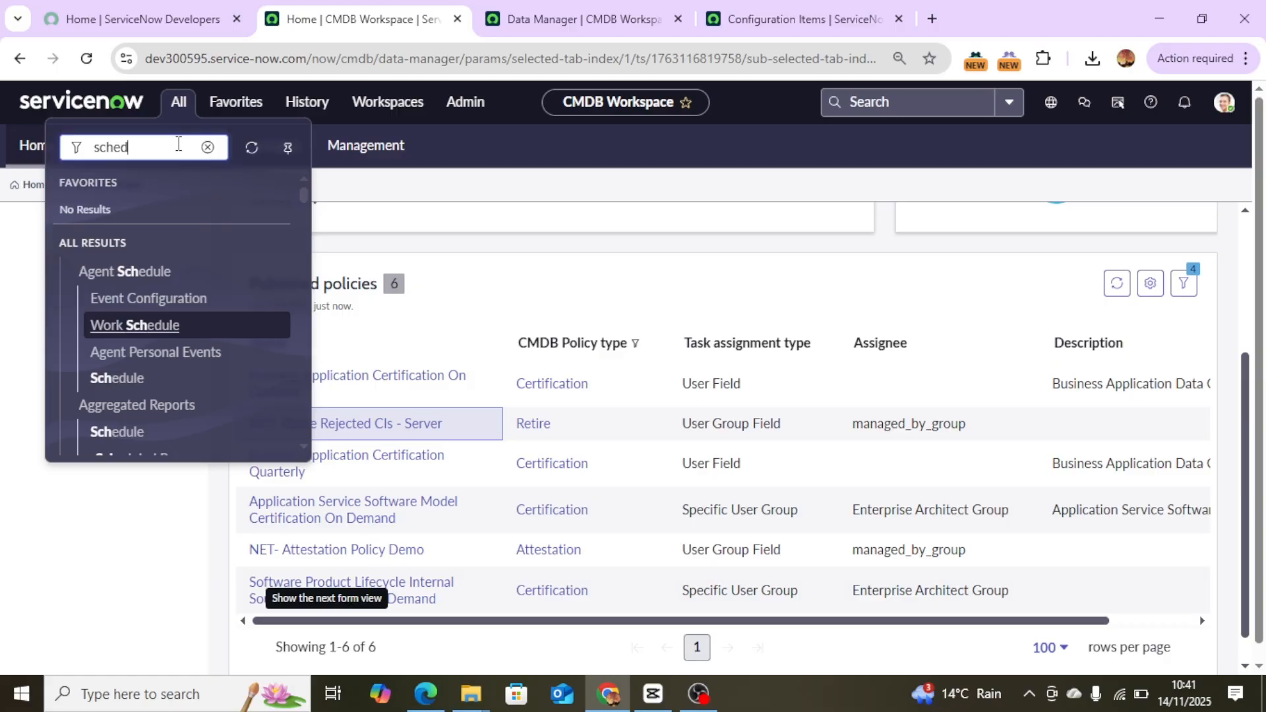
text(uled)
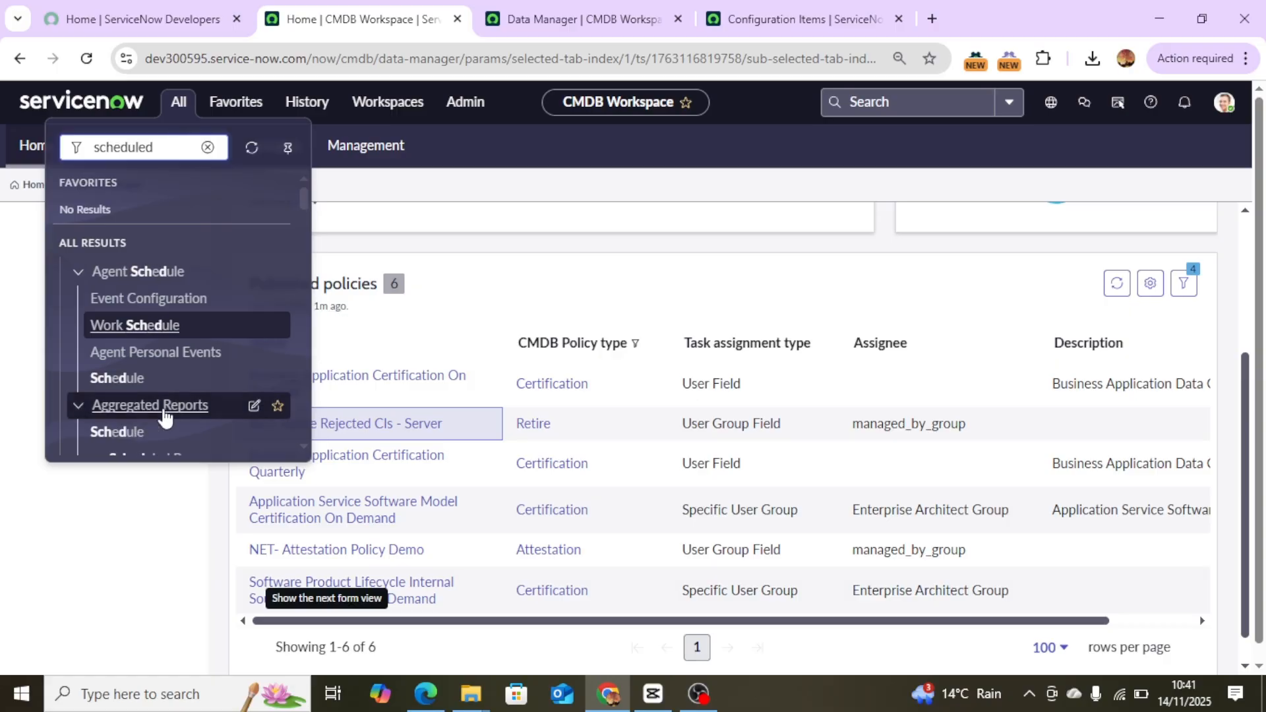
scroll(183, 396, down, 15)
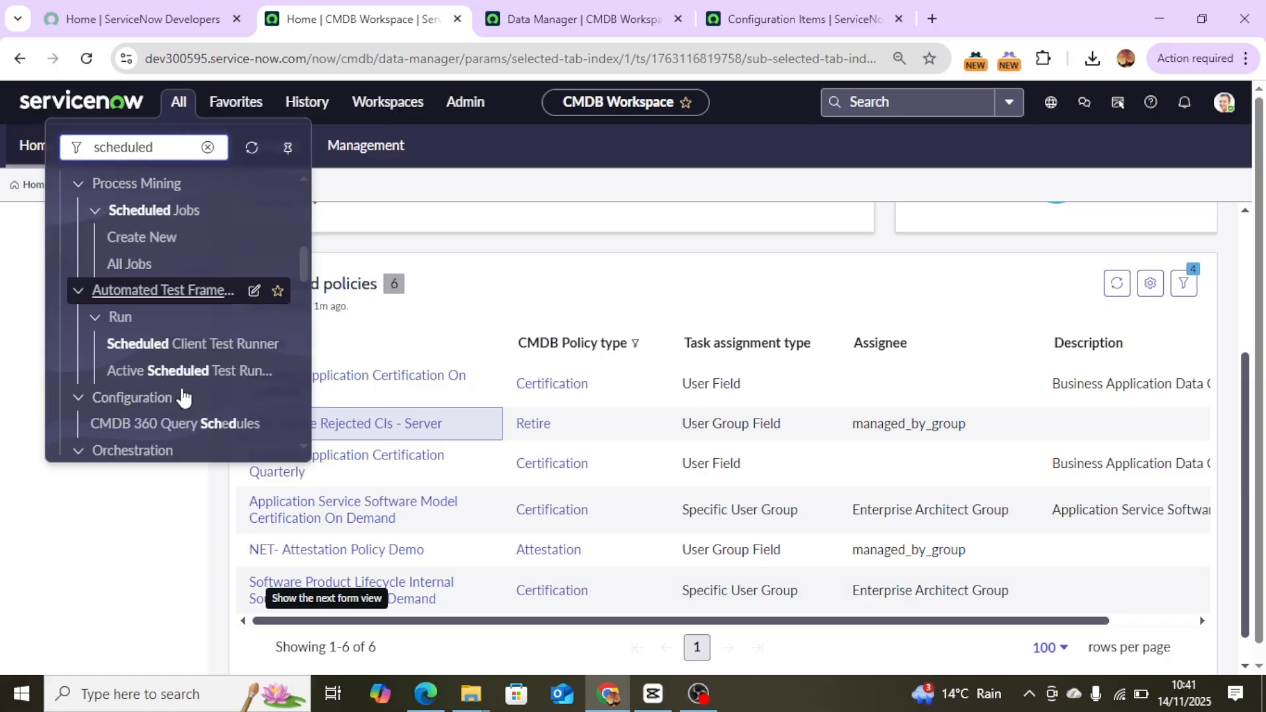
scroll(182, 392, down, 3)
scroll(180, 396, up, 4)
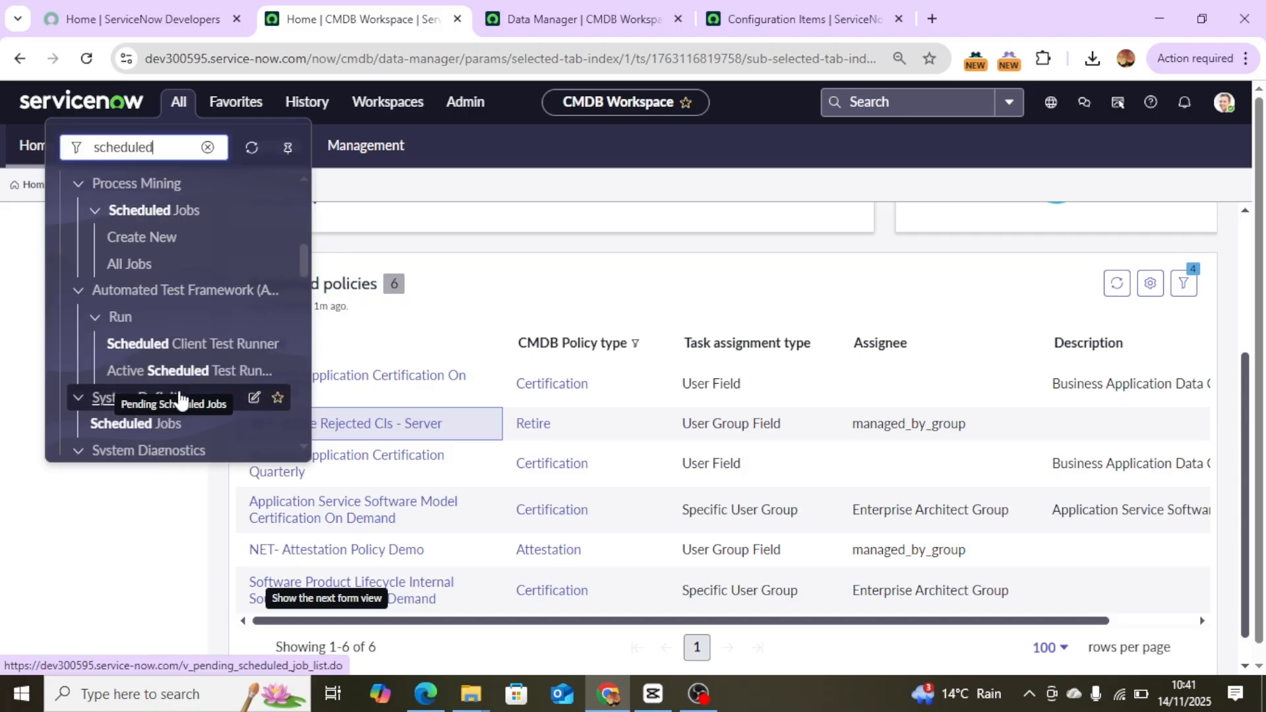
middle_click(164, 416)
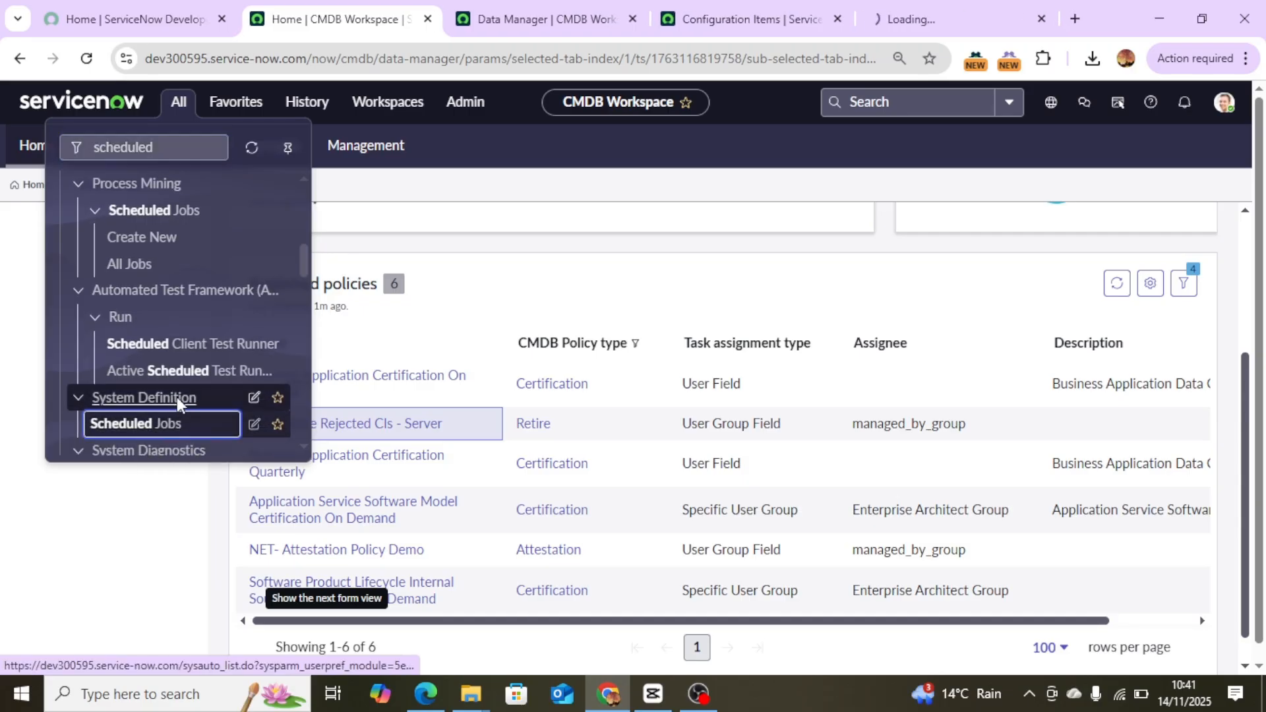
click(925, 15)
drag(923, 4, 528, 12)
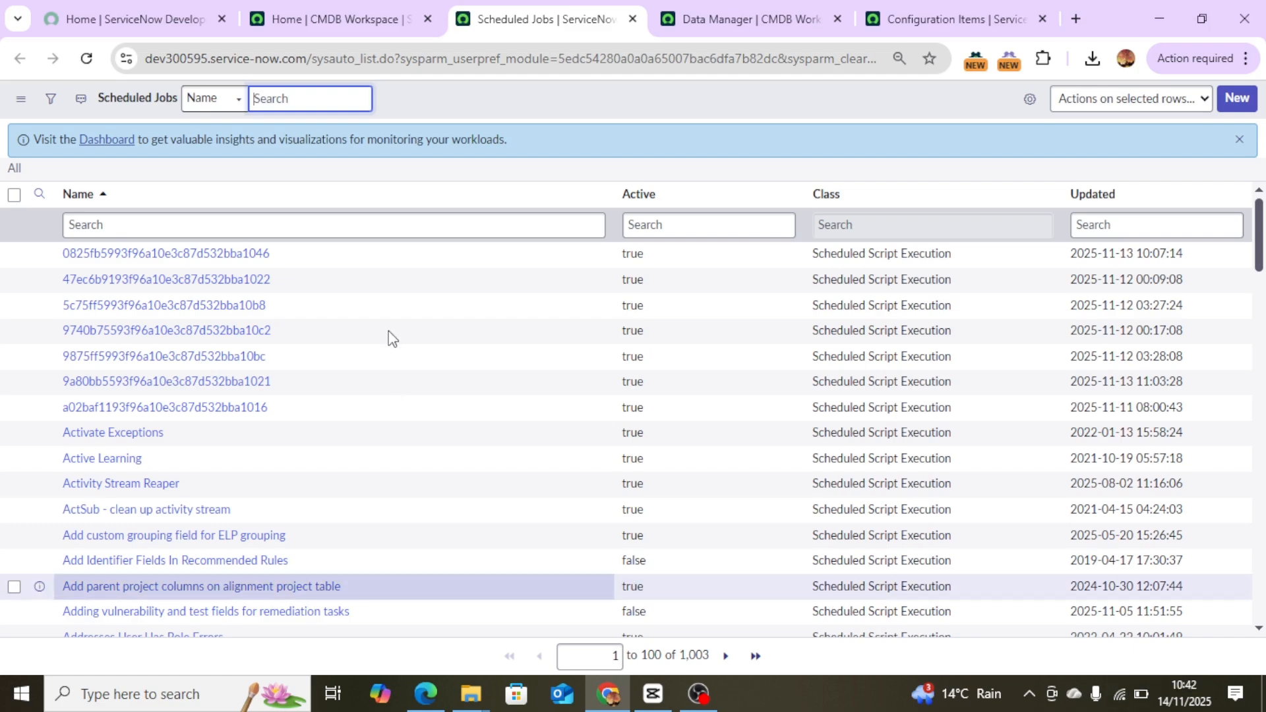
Search scheduled jobs whose name contains NET- Retire Rejected CIs - Server, then return to the policies tab.
click(376, 226)
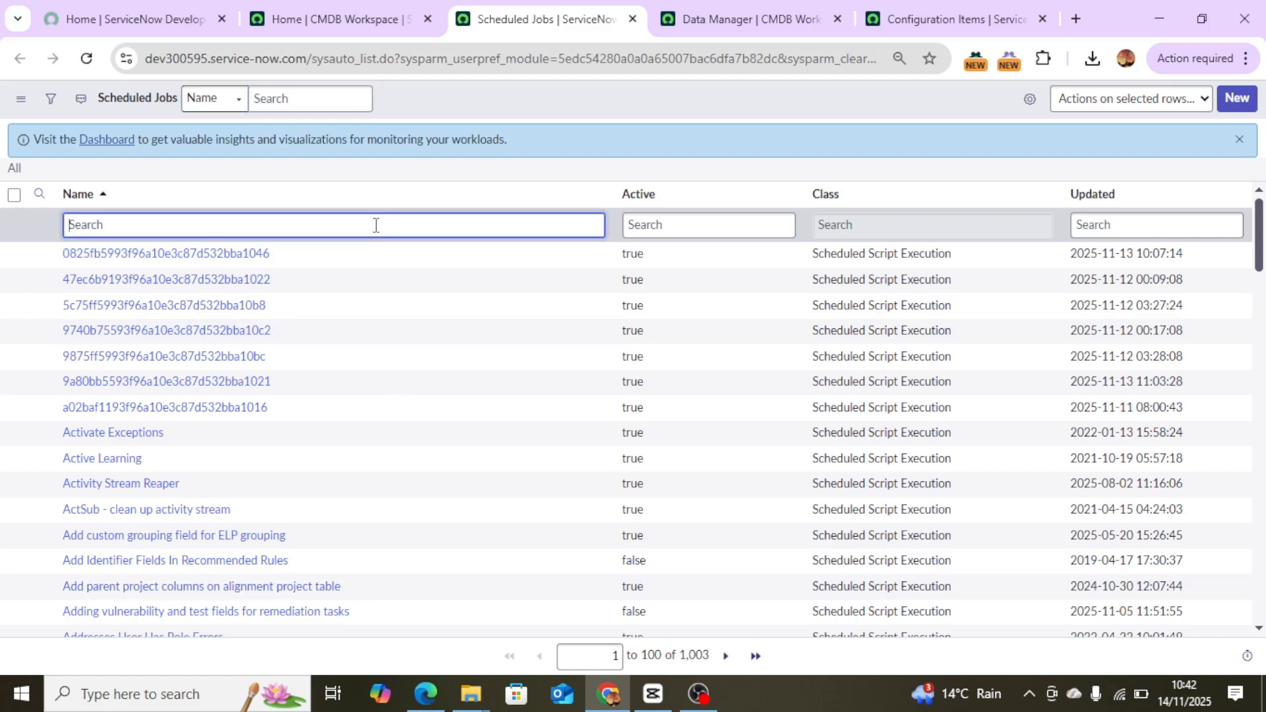
key(ctrl+v)
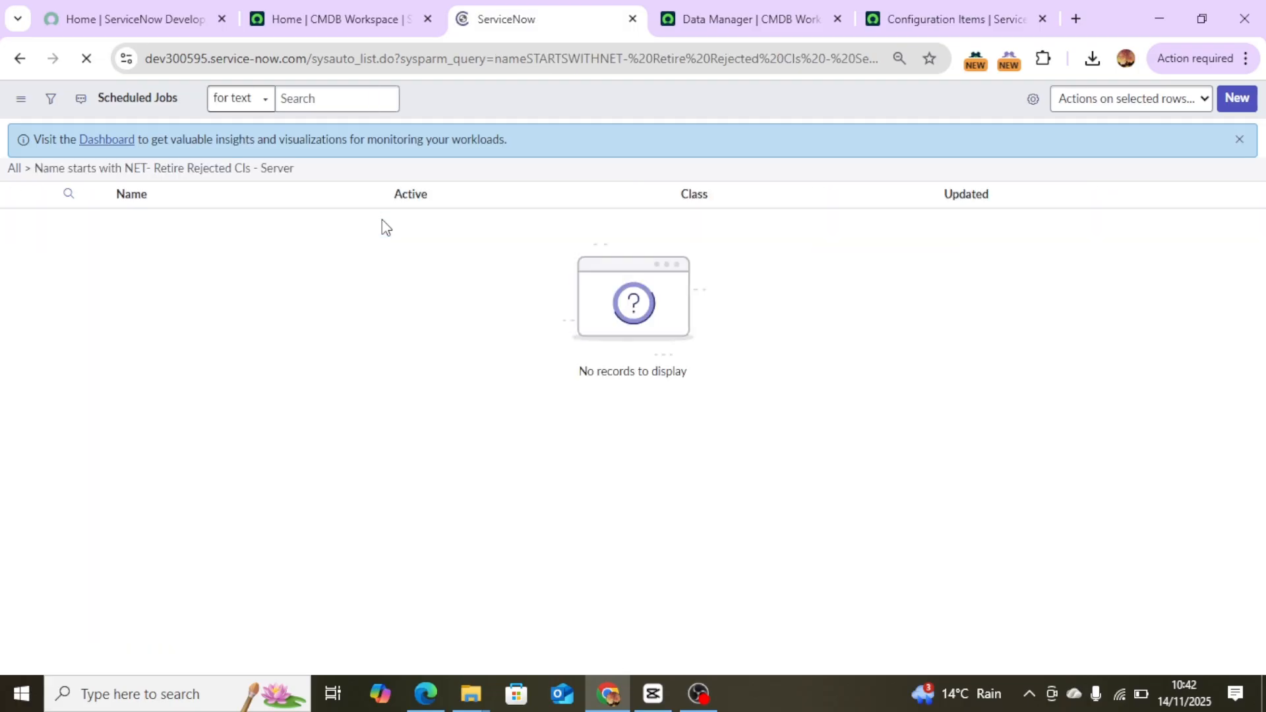
click(123, 224)
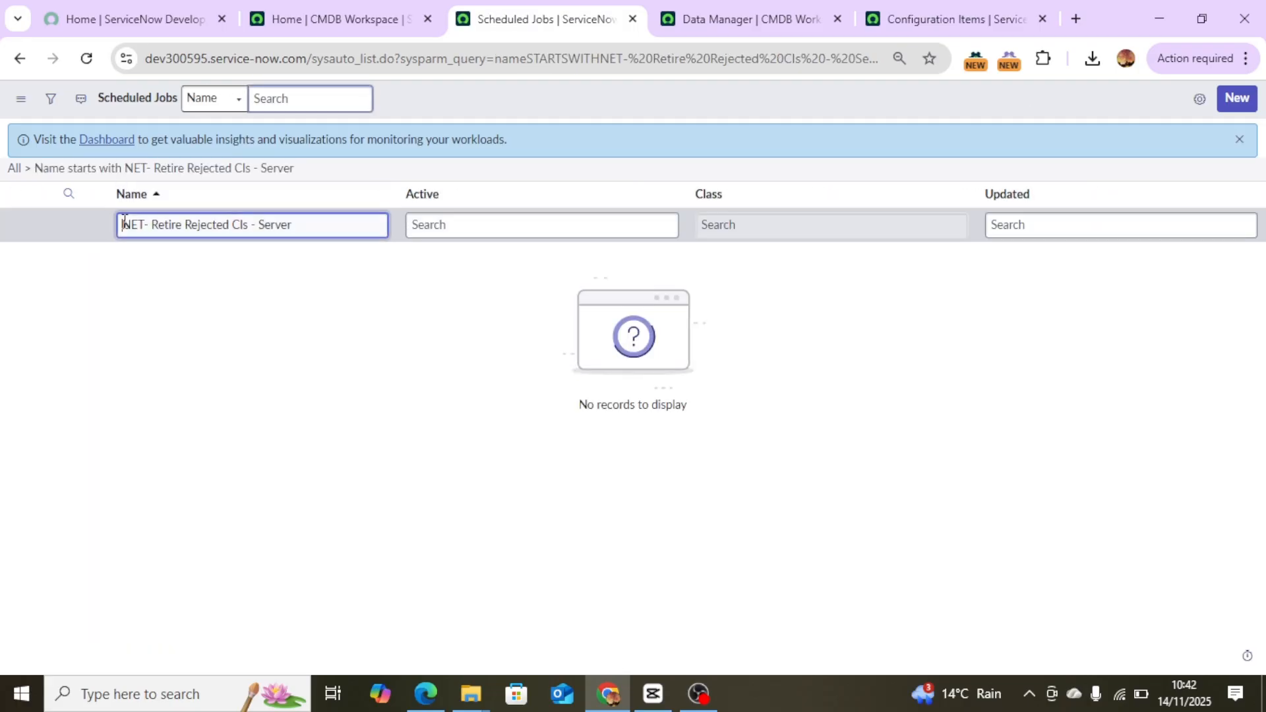
text(*)
key(Return)
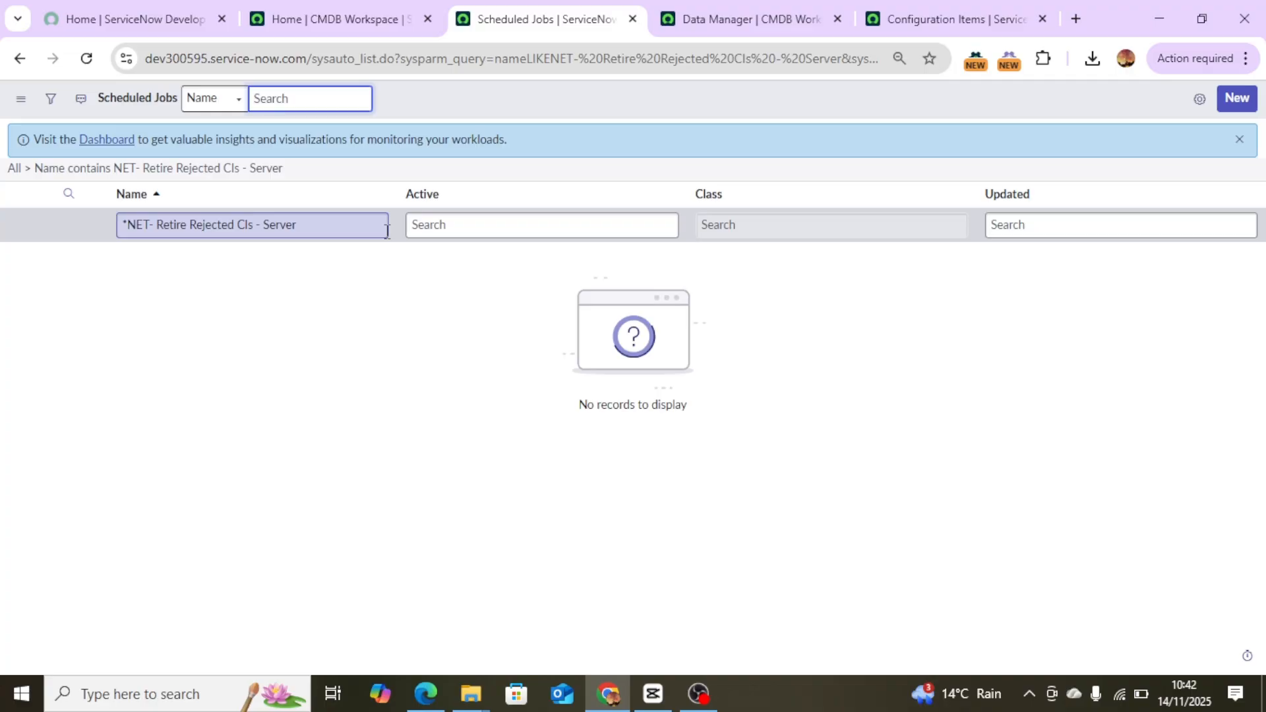
click(277, 18)
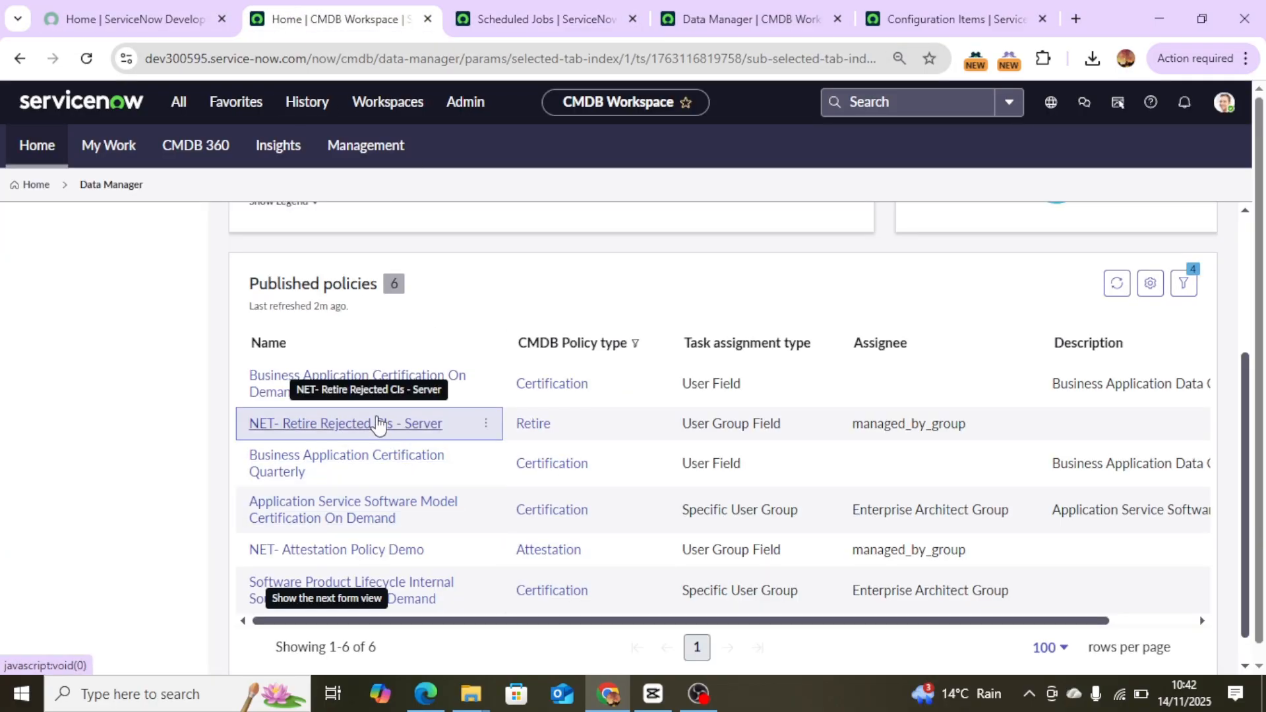
Open the NET- Retire Rejected CIs - Server policy in edit view and read its Schedule section.
click(379, 423)
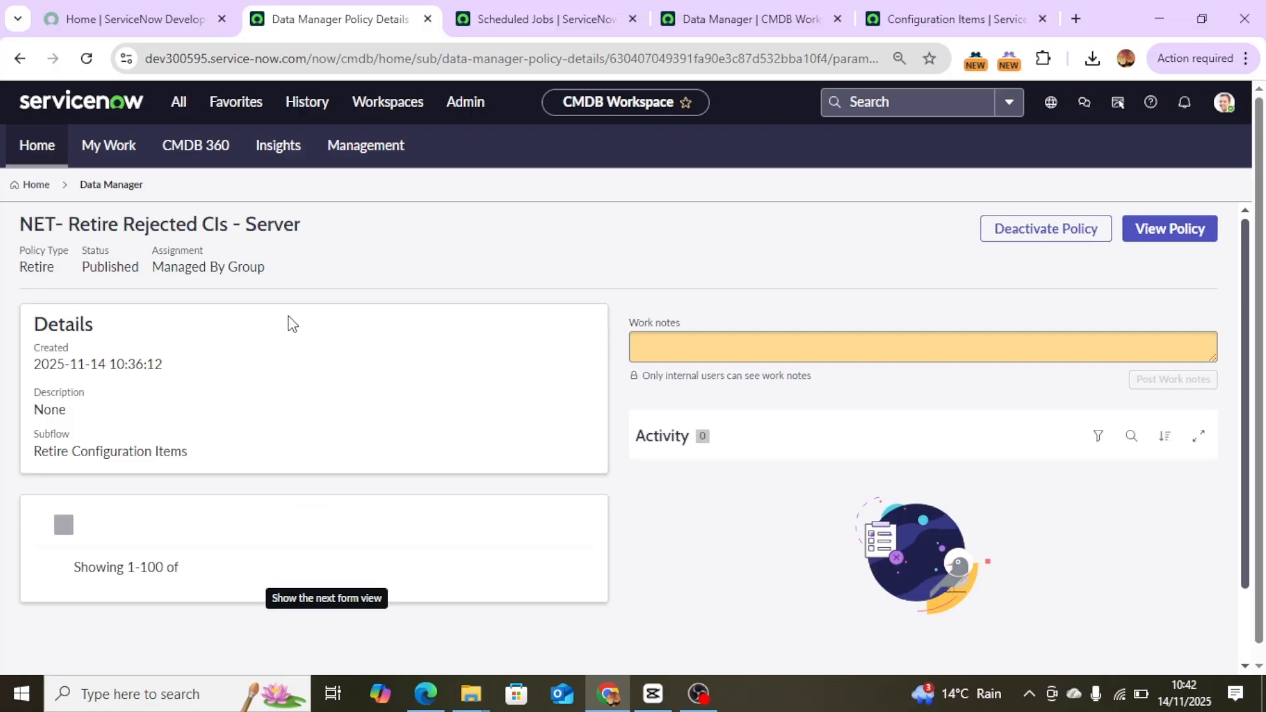
click(1154, 233)
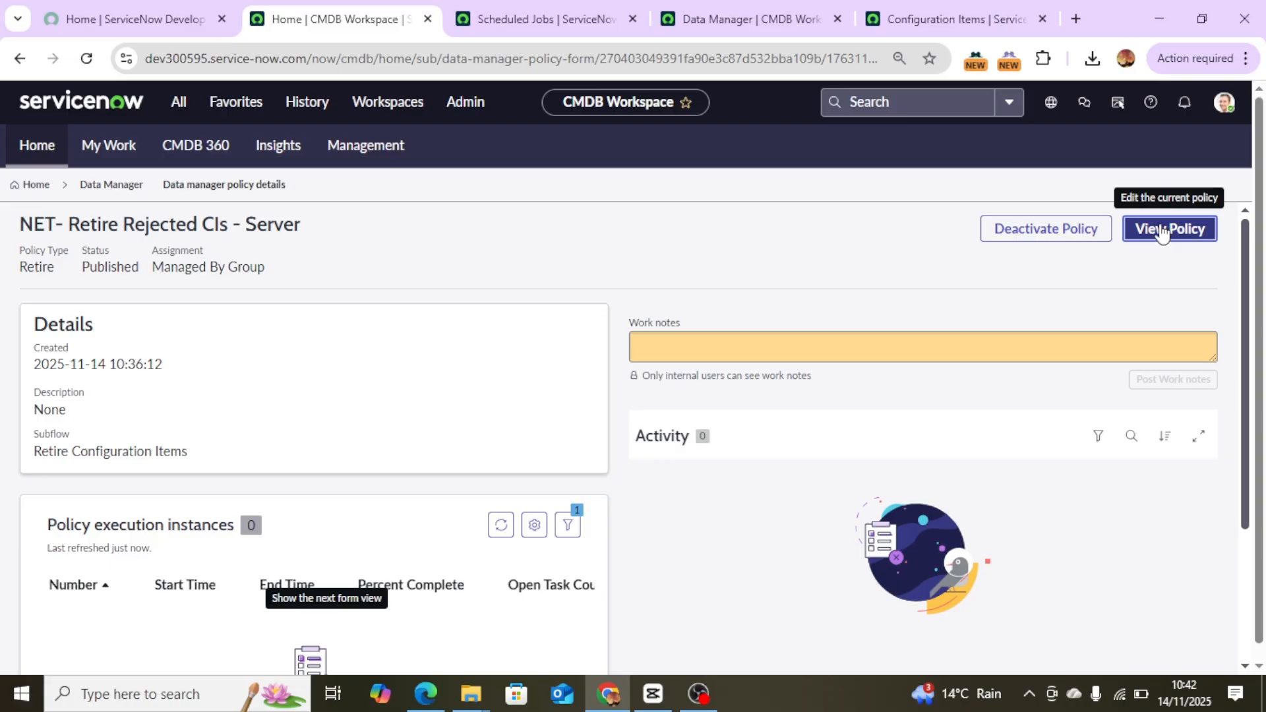
click(1162, 231)
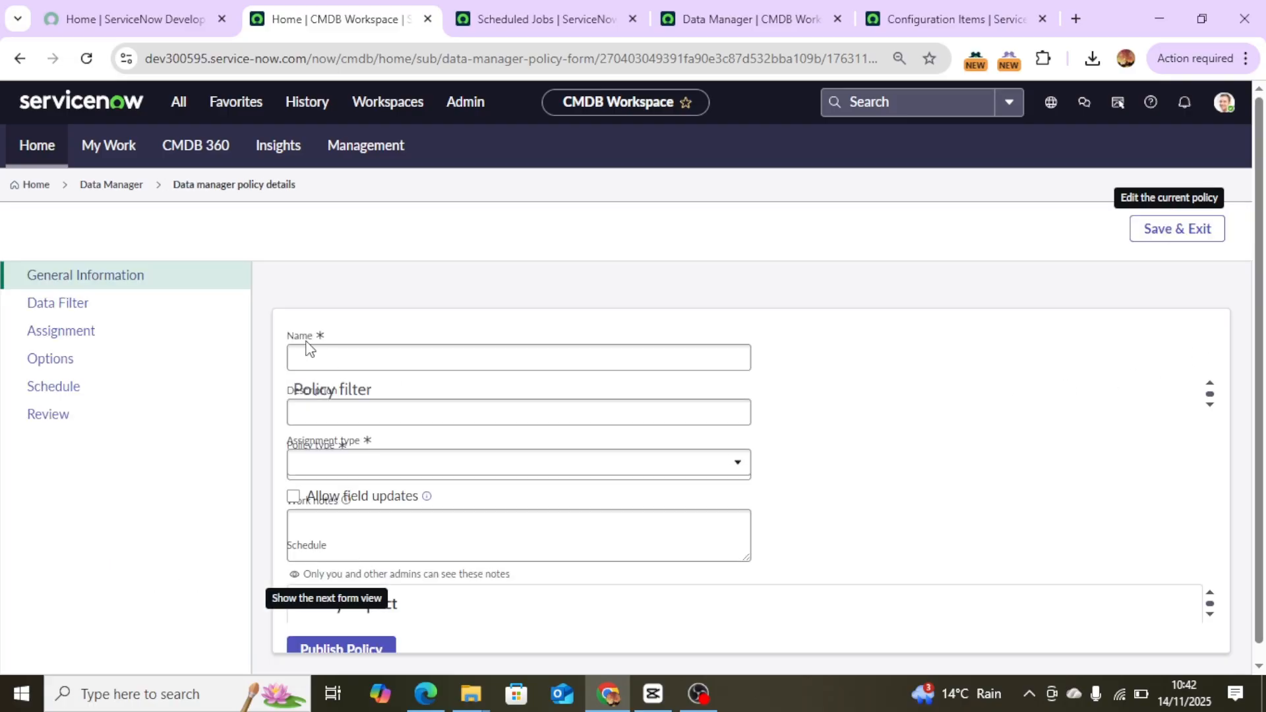
click(55, 394)
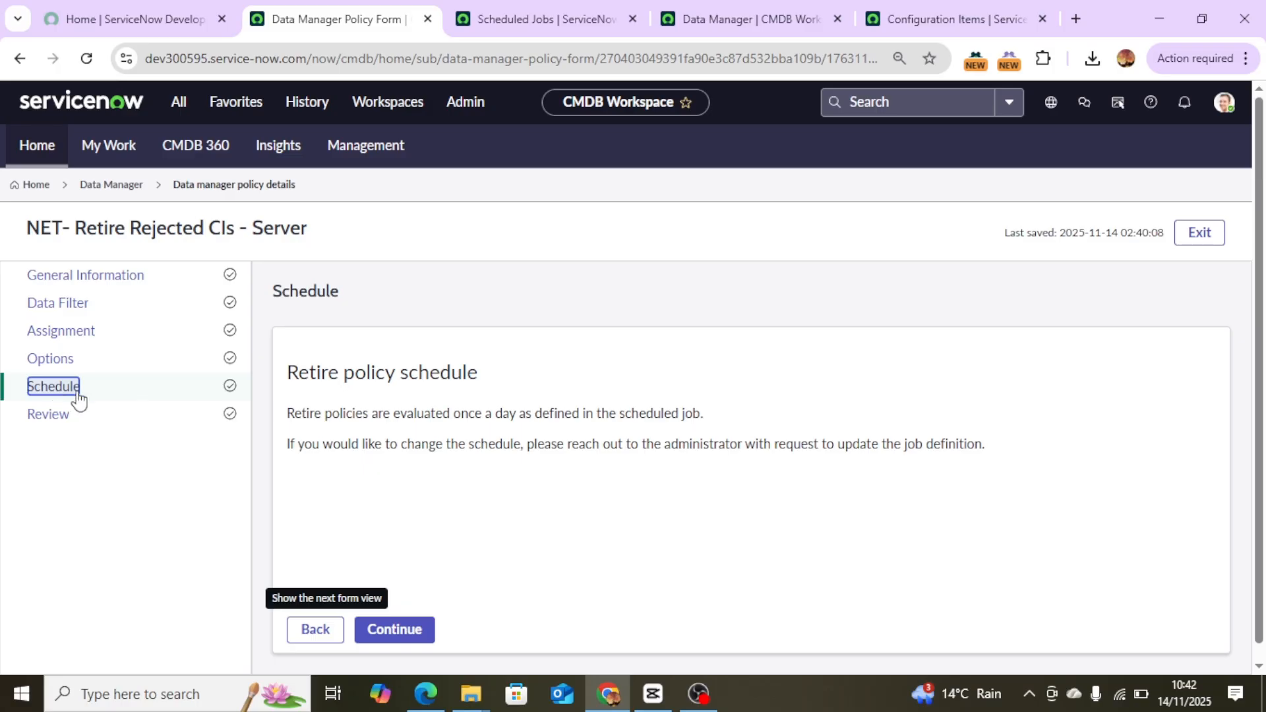
click(505, 436)
drag(505, 441, 231, 401)
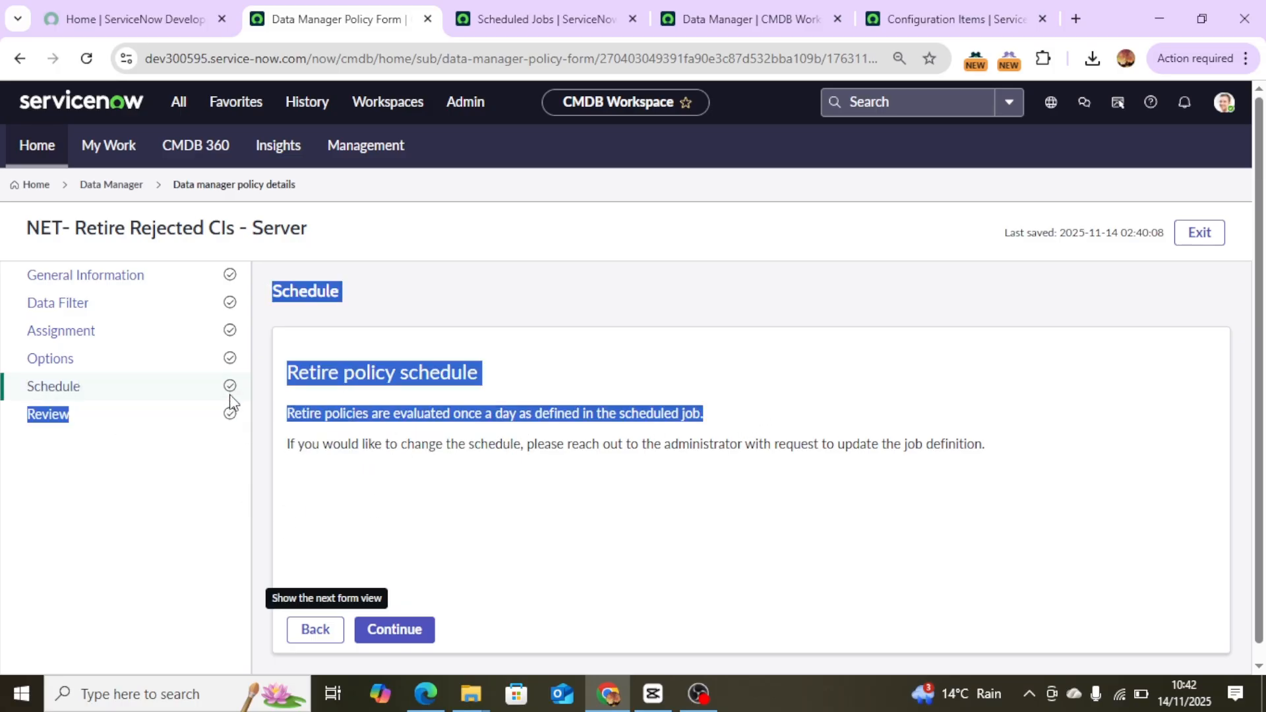
drag(331, 425, 351, 452)
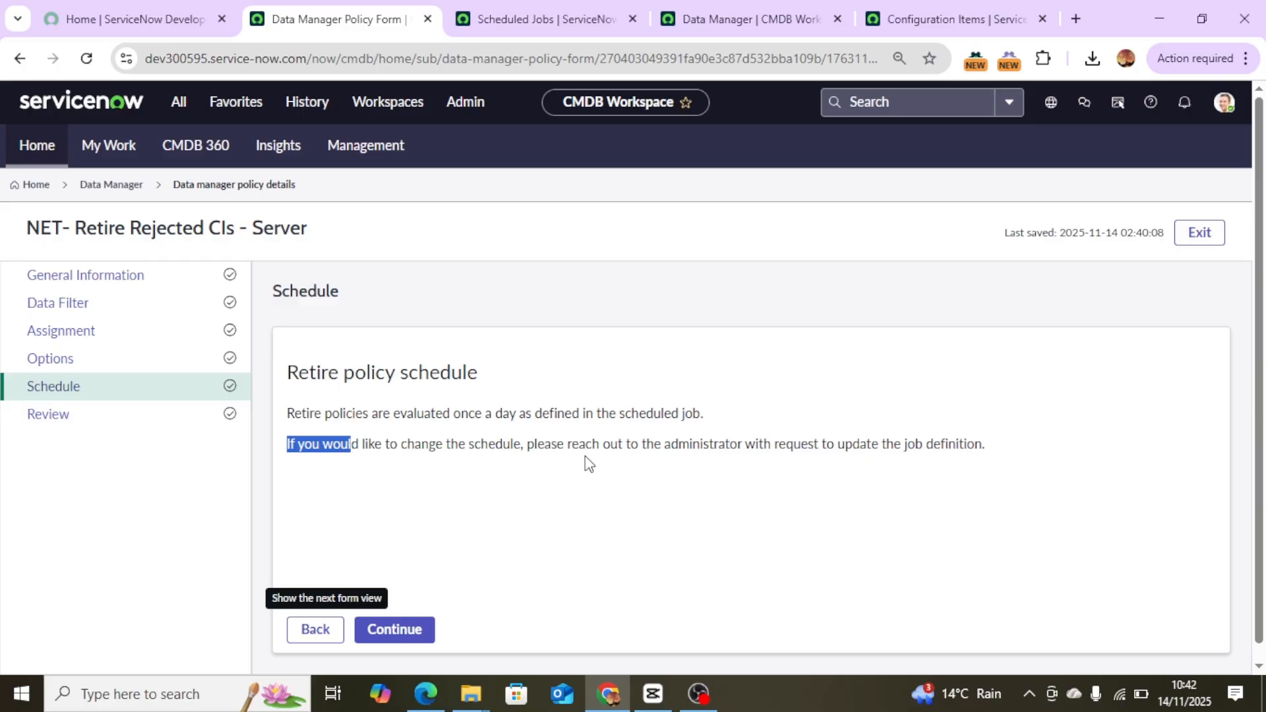
drag(584, 456, 664, 465)
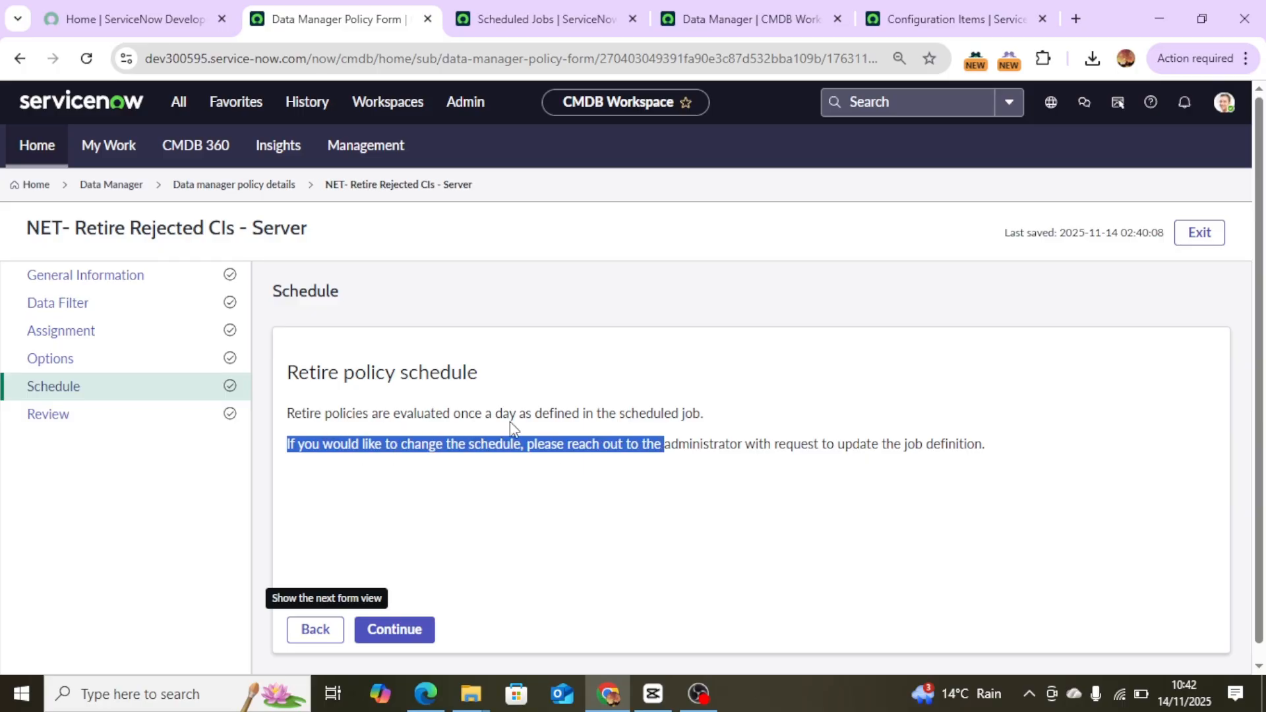
In the Scheduled Jobs tab, clear the filter and search for jobs whose name contains Processor.
click(548, 14)
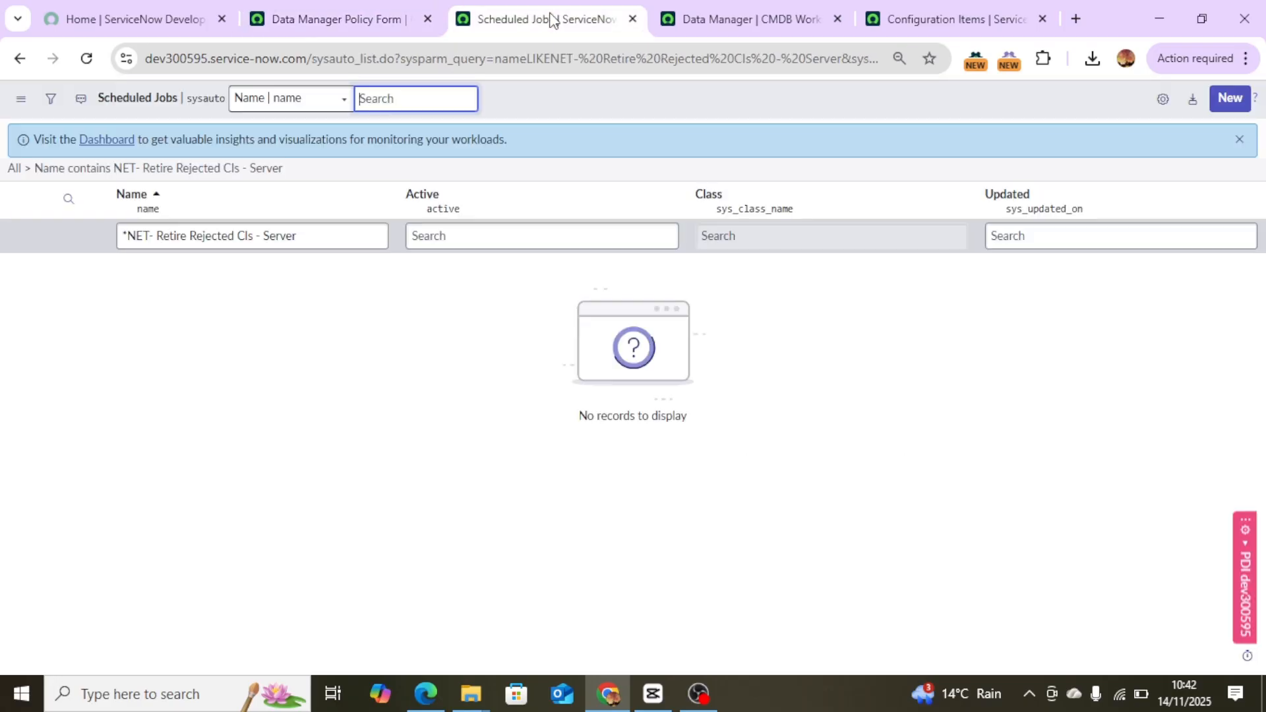
click(339, 248)
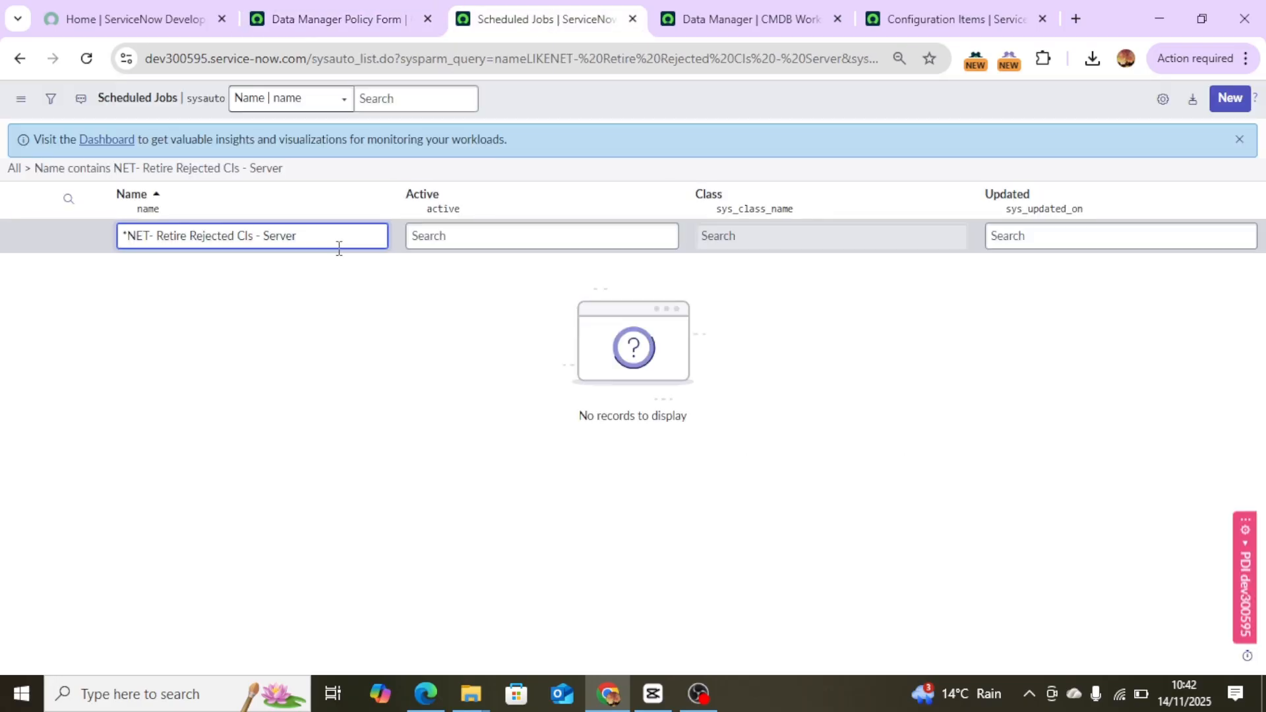
key(Return)
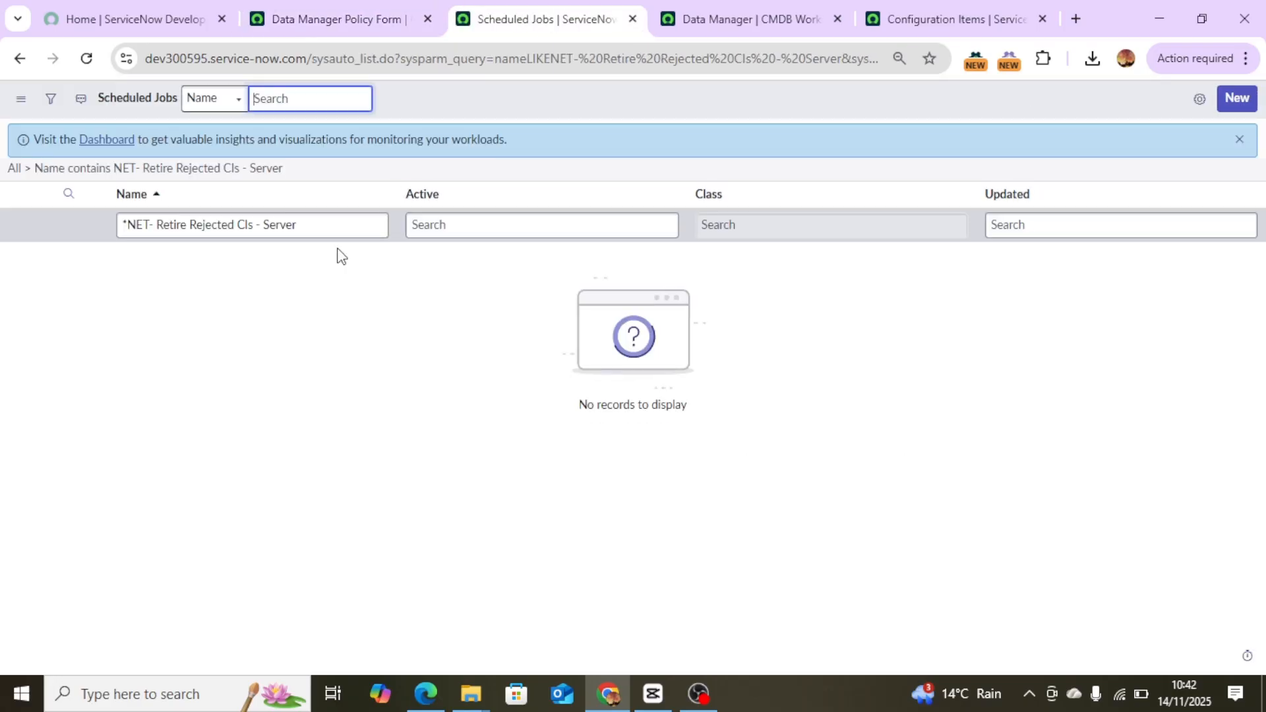
click(12, 170)
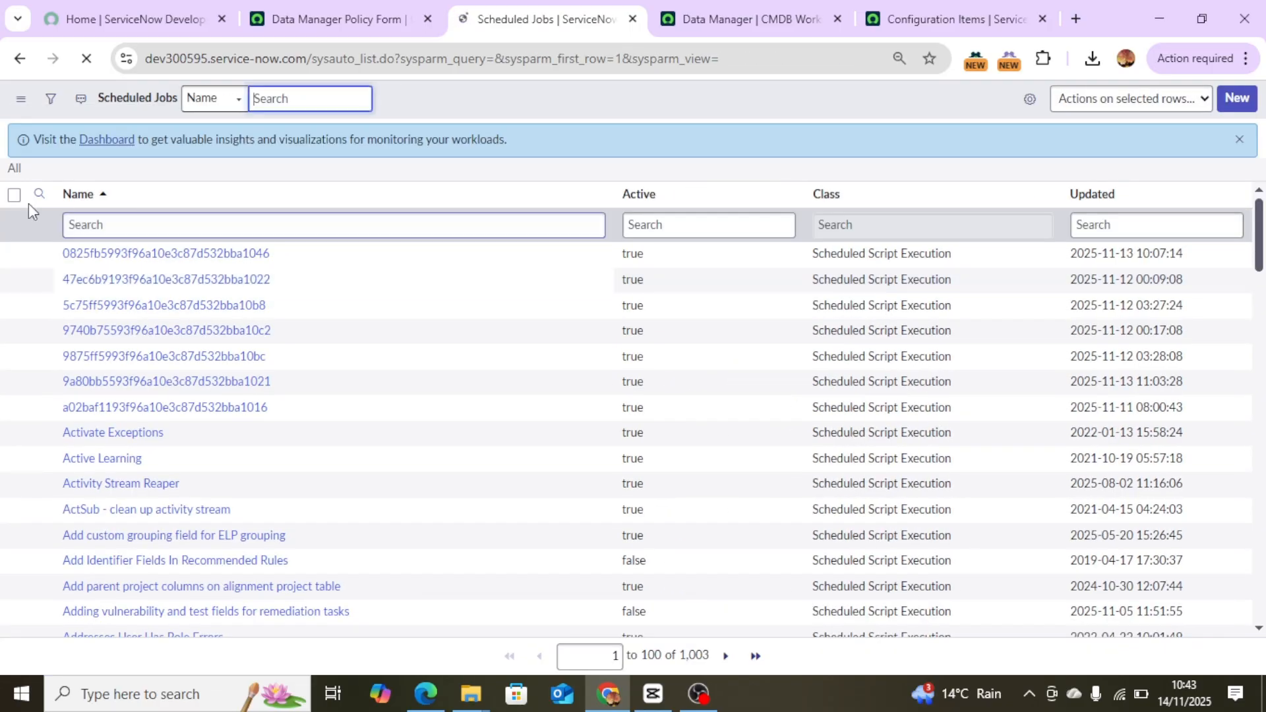
click(83, 225)
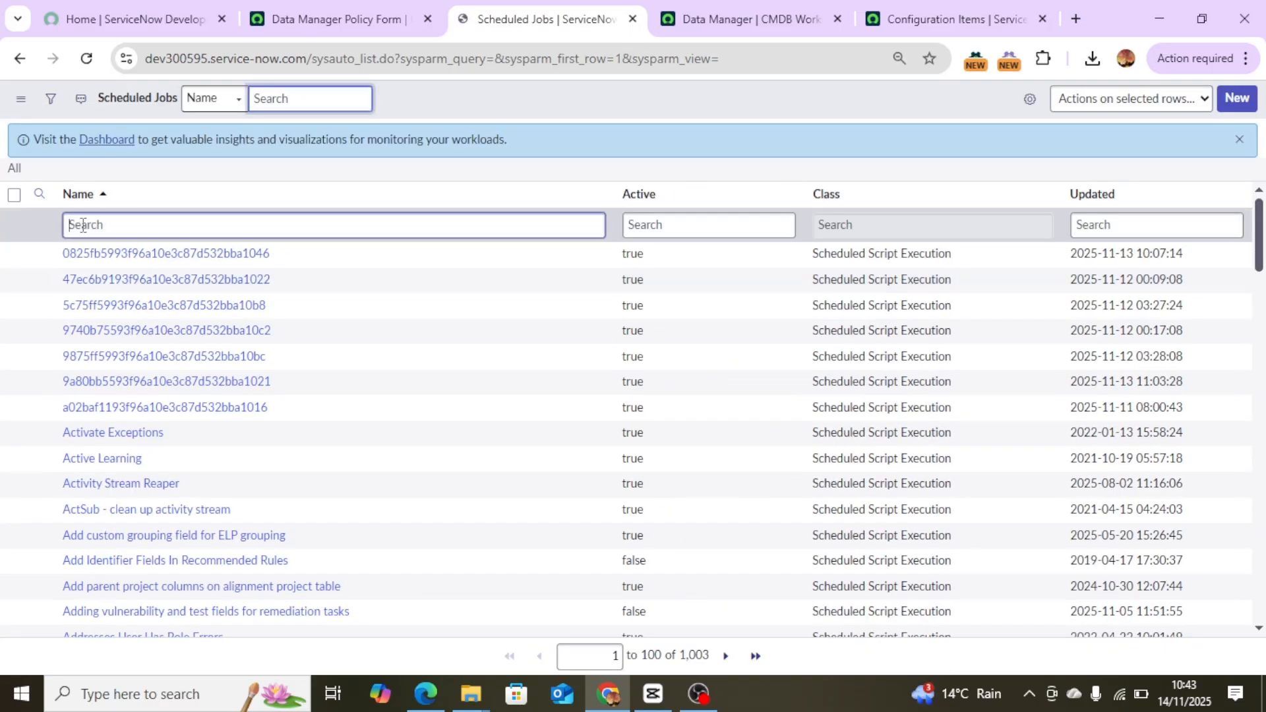
text(P)
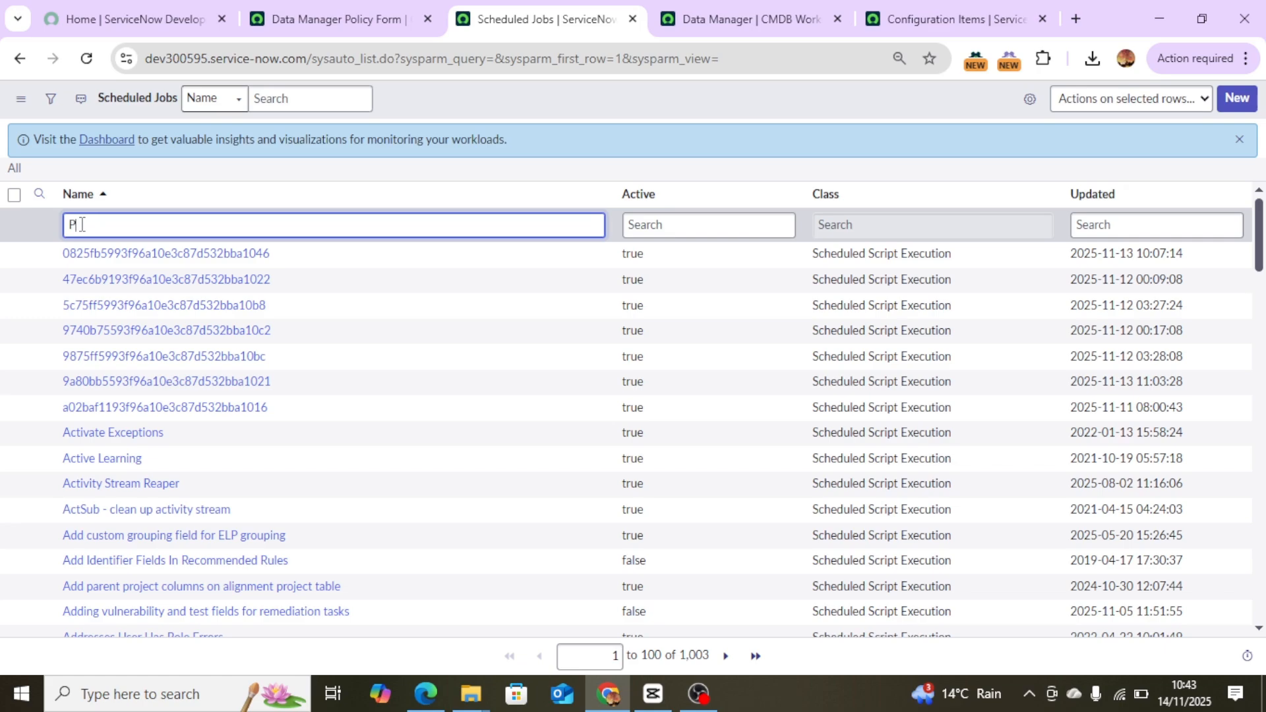
text(rocessor)
key(Return)
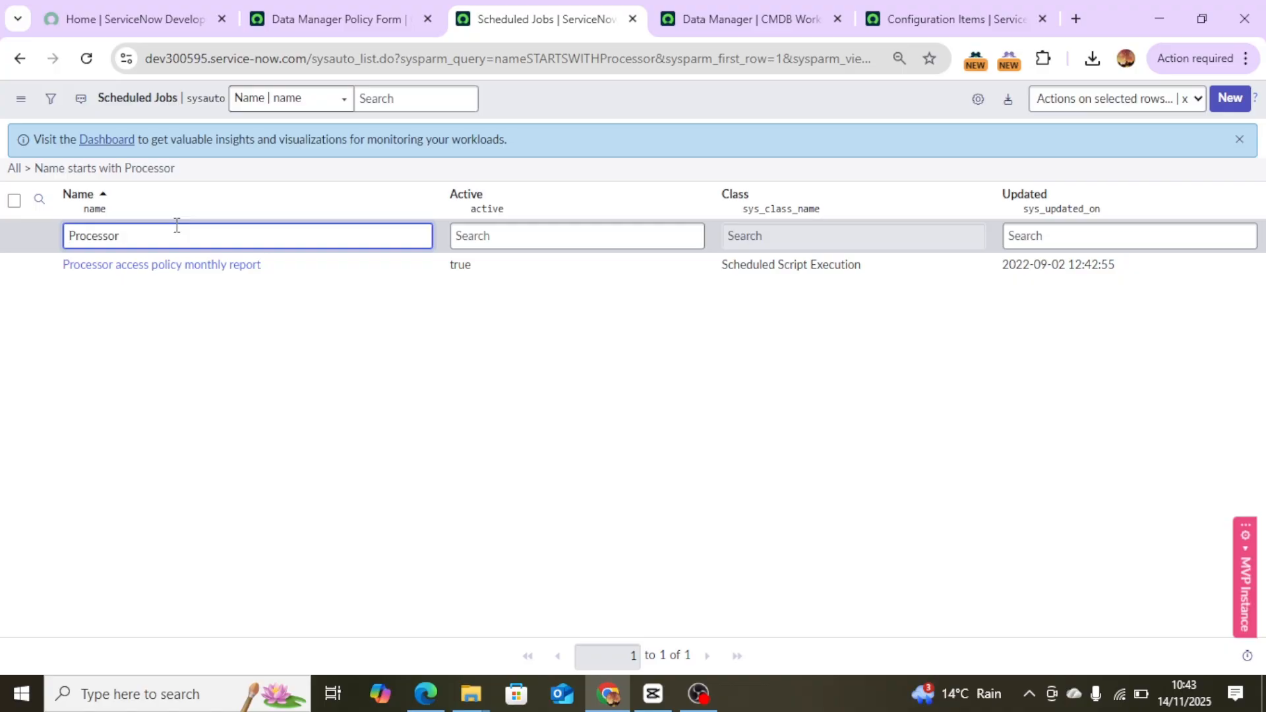
text(*)
key(Return)
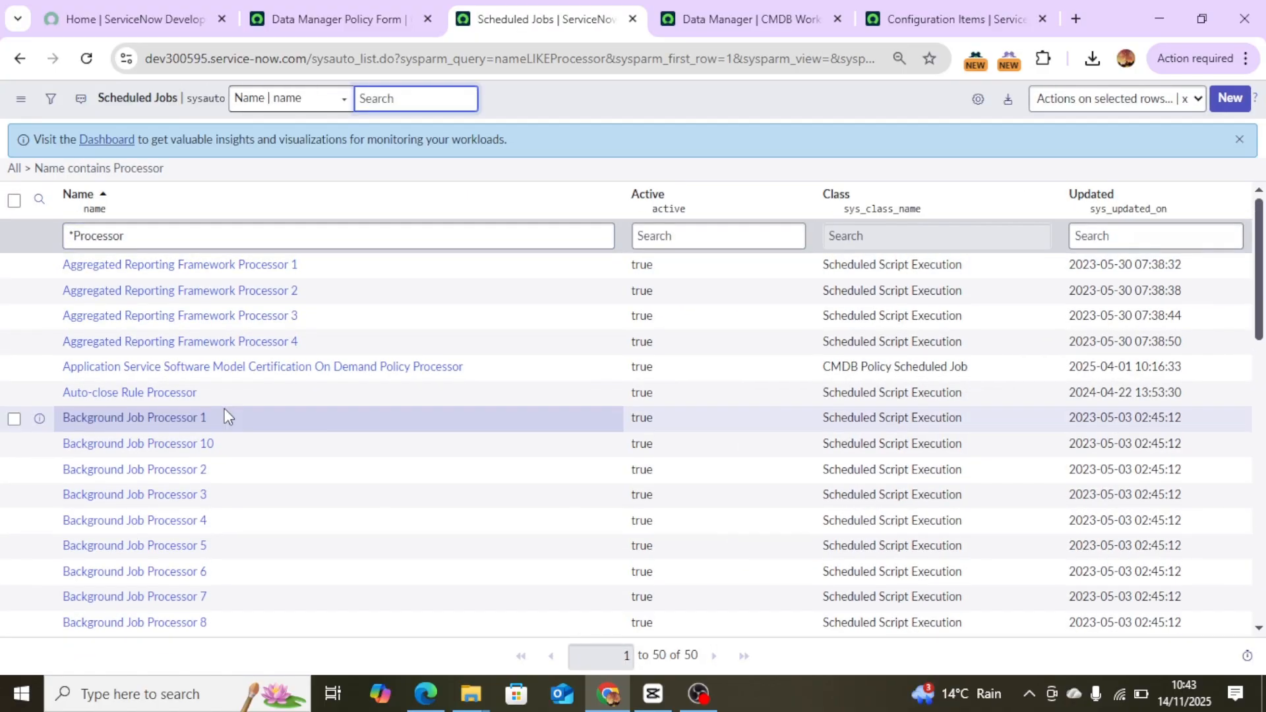
Browse the Processor jobs, then change the name filter to jobs containing Retire.
scroll(224, 409, down, 15)
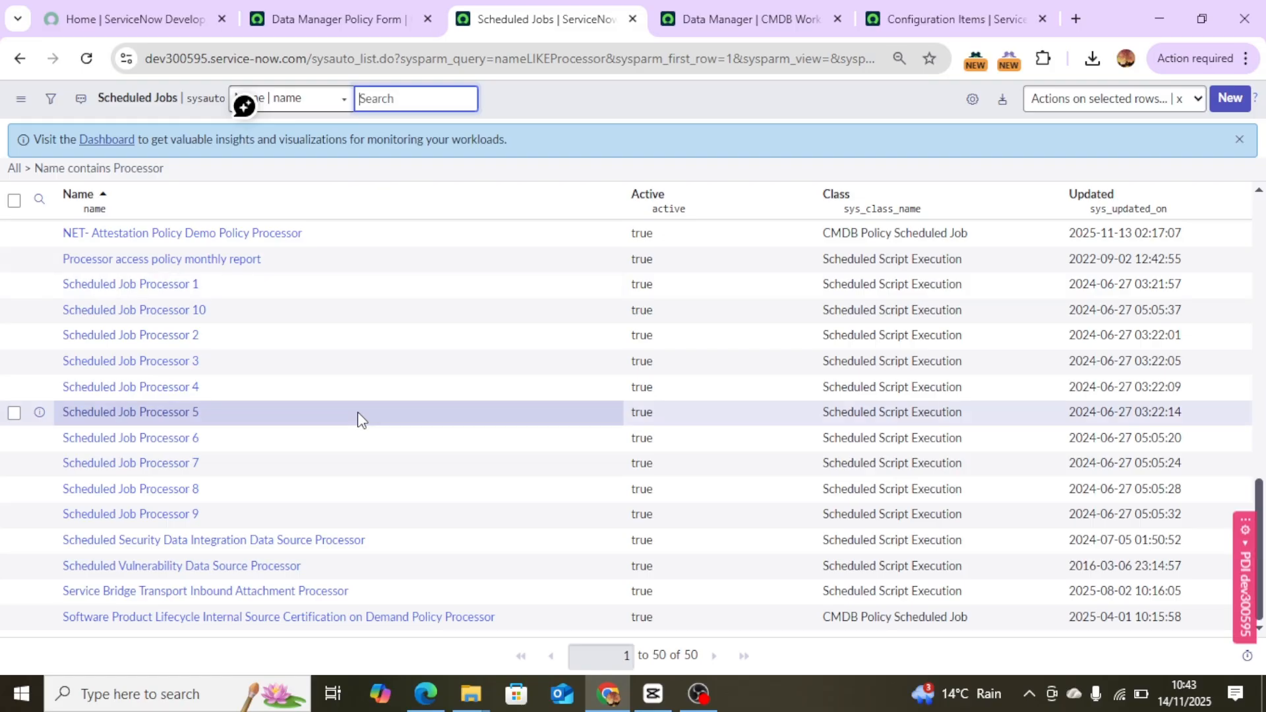
scroll(358, 411, up, 15)
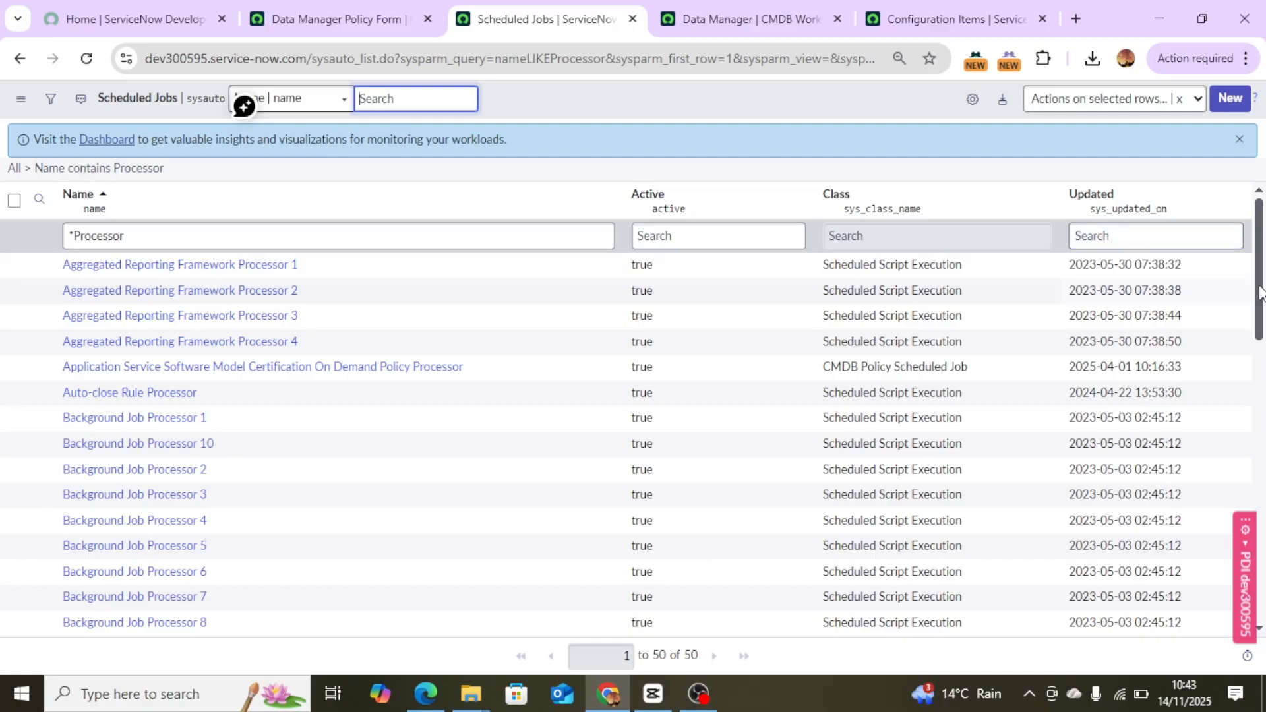
mouse_move(1258, 295)
mouse_down()
mouse_move(1260, 400)
mouse_move(1258, 287)
mouse_up()
drag(170, 236, 82, 235)
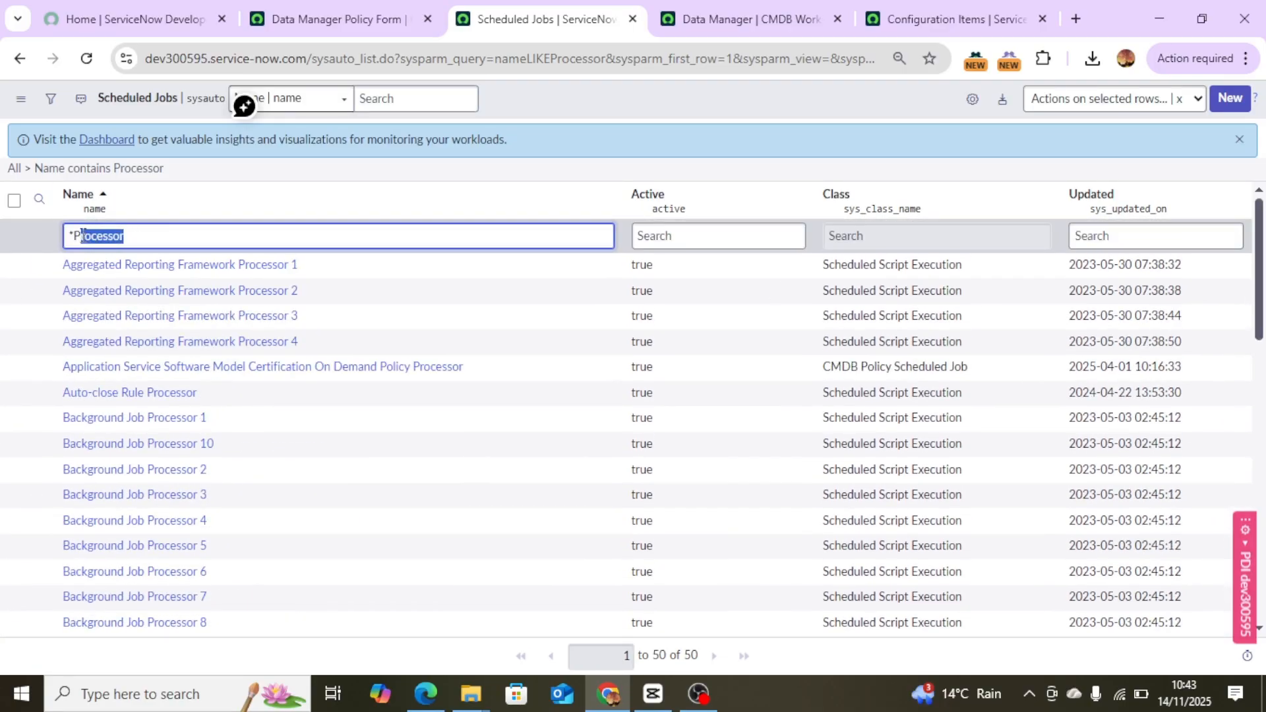
text(Retire)
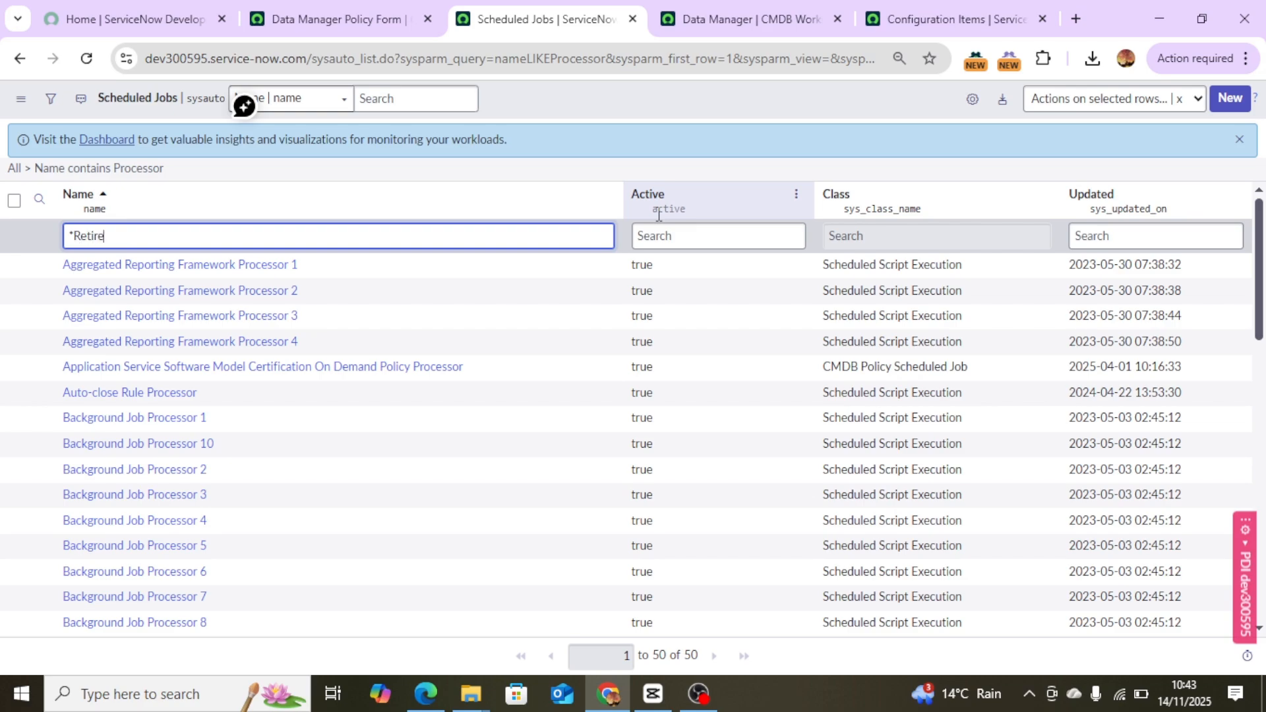
key(Return)
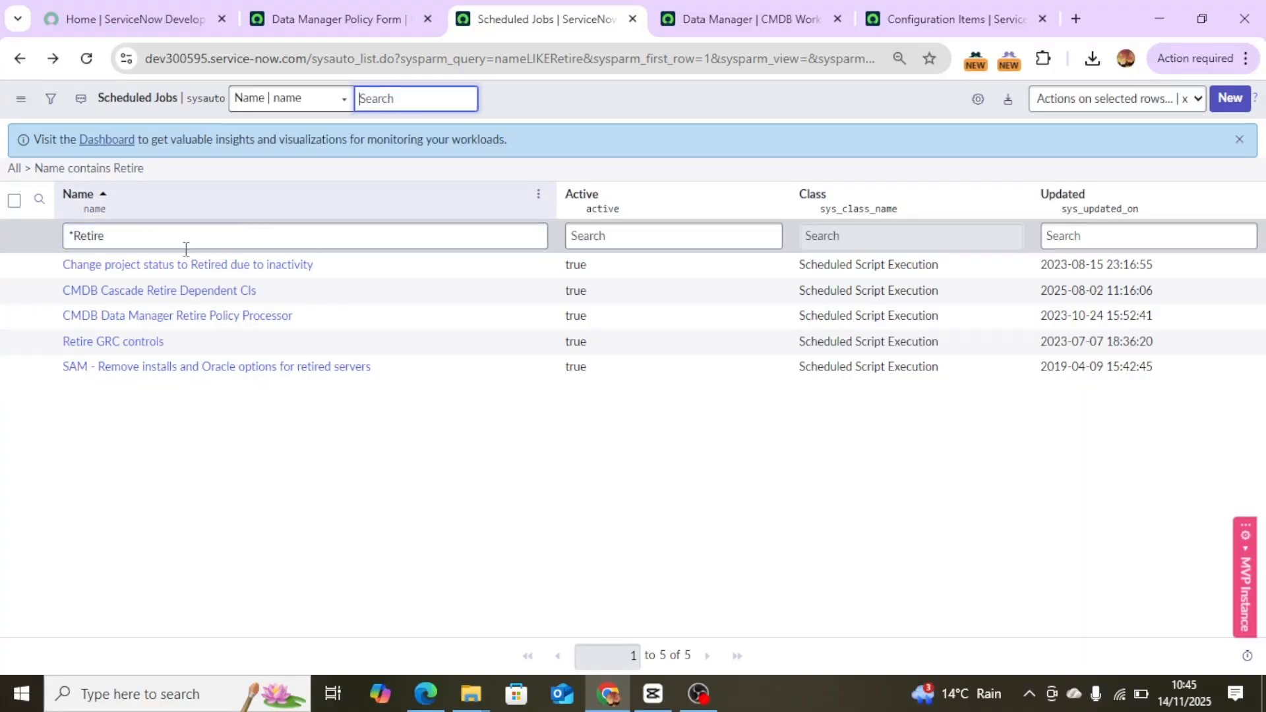
Open the CMDB Data Manager Retire Policy Processor scheduled job, review its settings, and run it with Execute Now.
drag(310, 315, 43, 316)
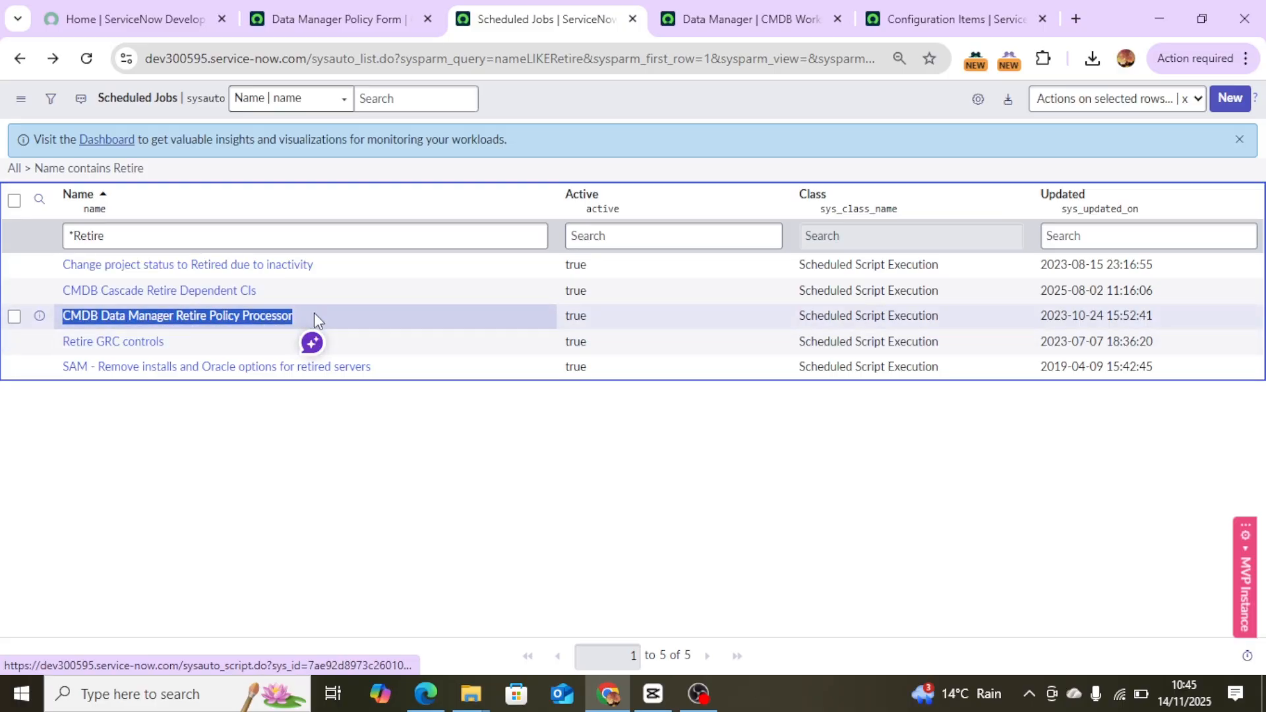
click(260, 323)
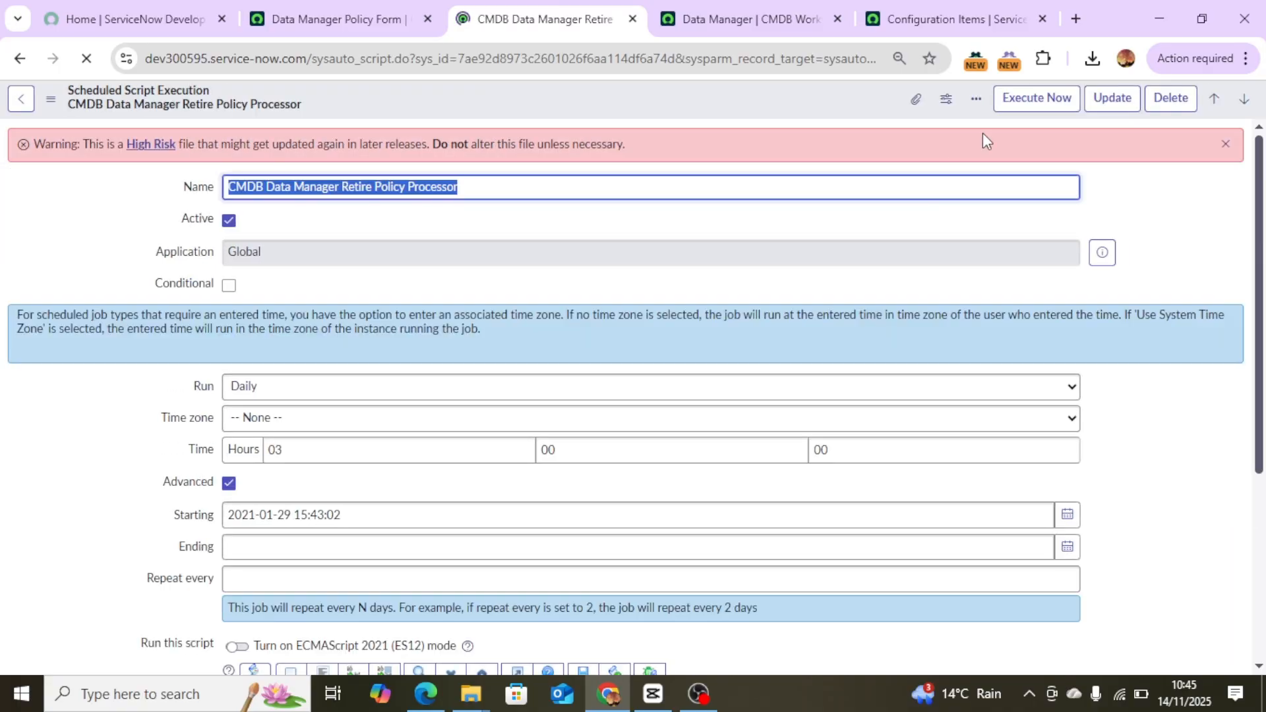
click(1225, 145)
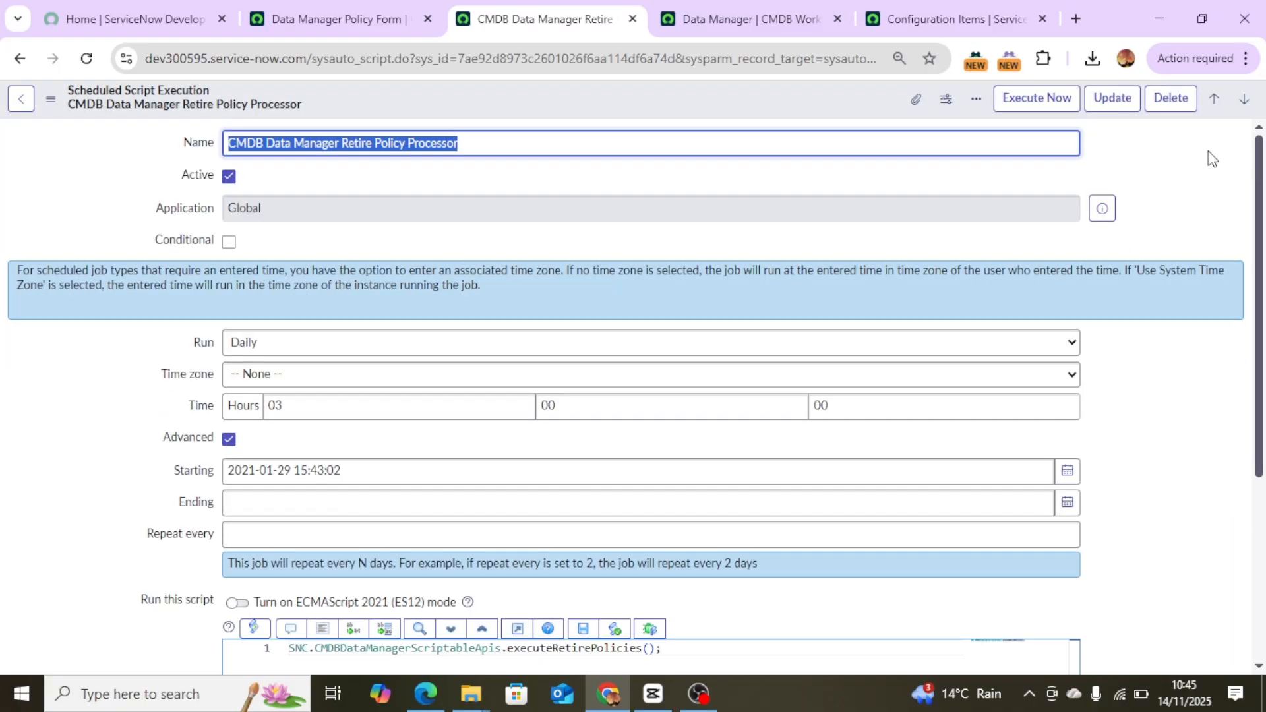
scroll(1013, 260, down, 5)
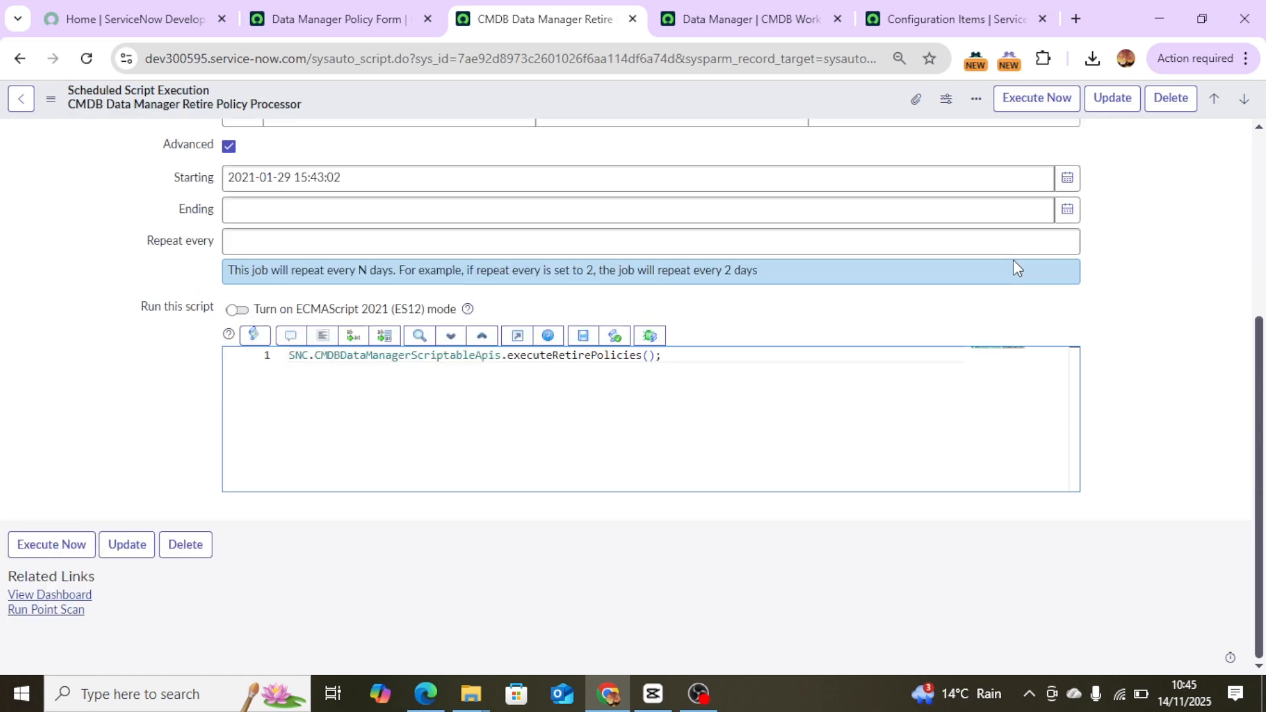
scroll(1012, 260, up, 5)
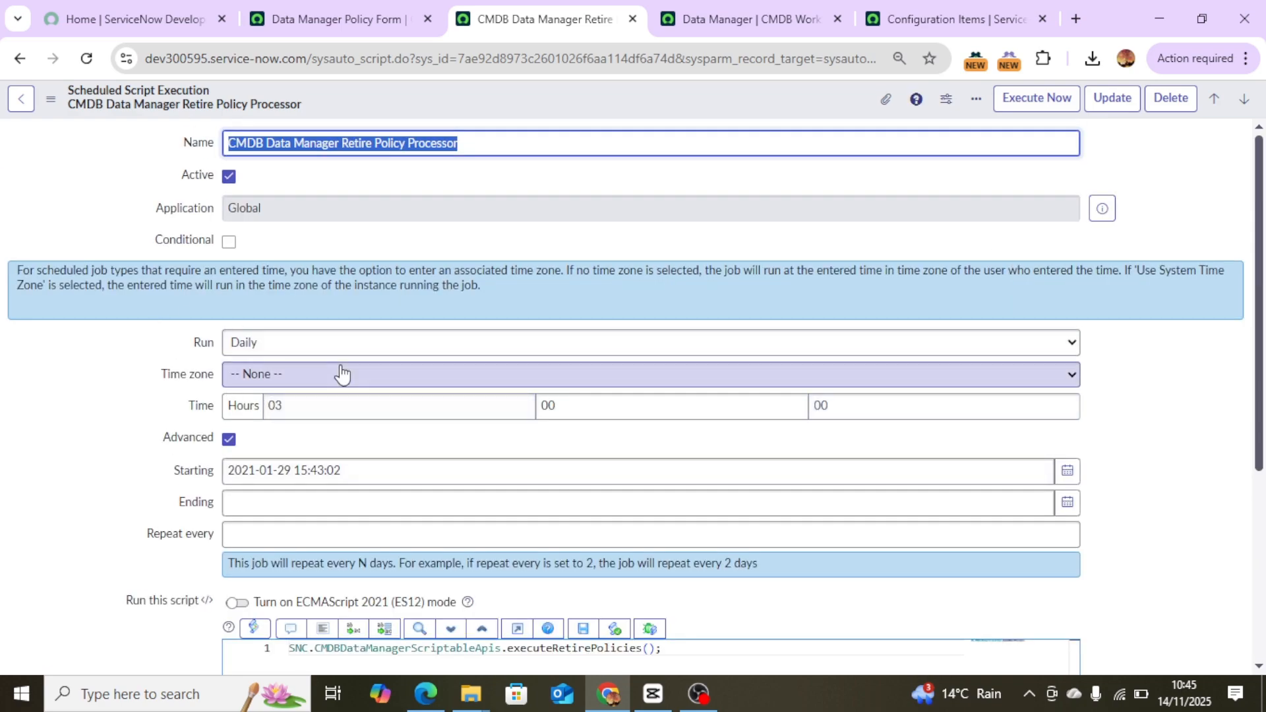
click(1040, 105)
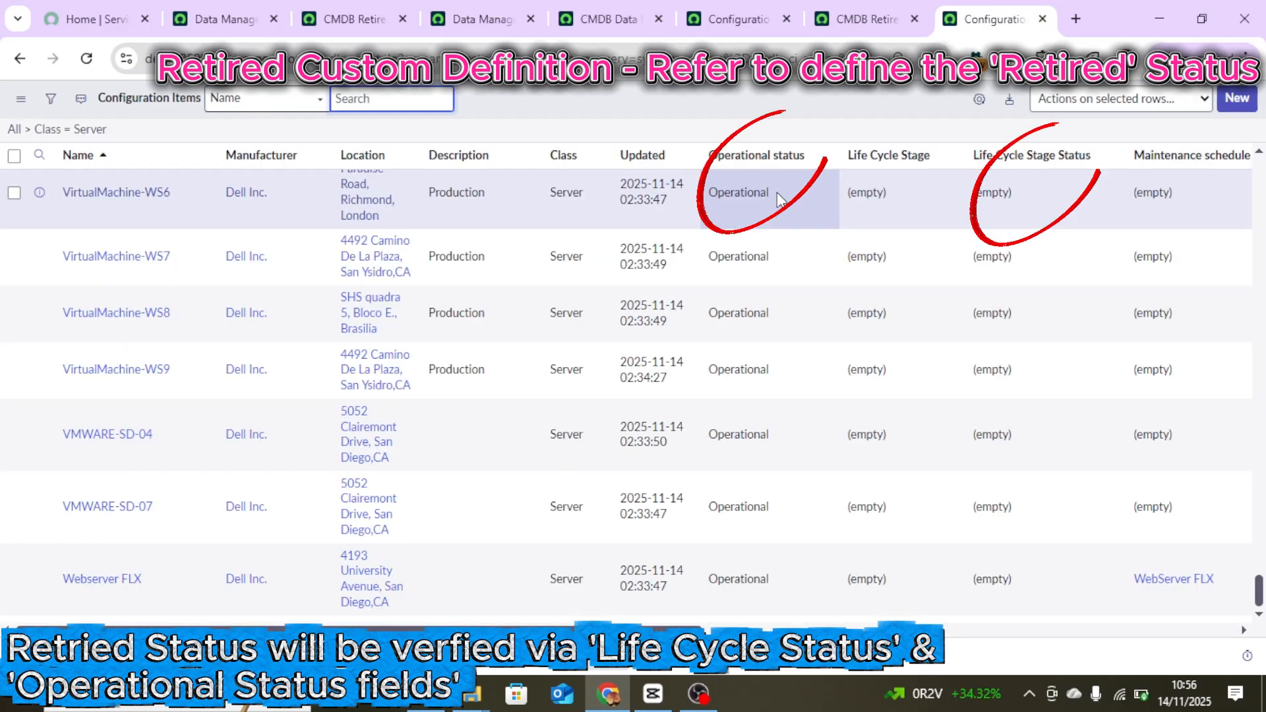
Inspect the operational status options for server VirtualMachine-WS6 in the Configuration Items list without changing it.
double_click(776, 197)
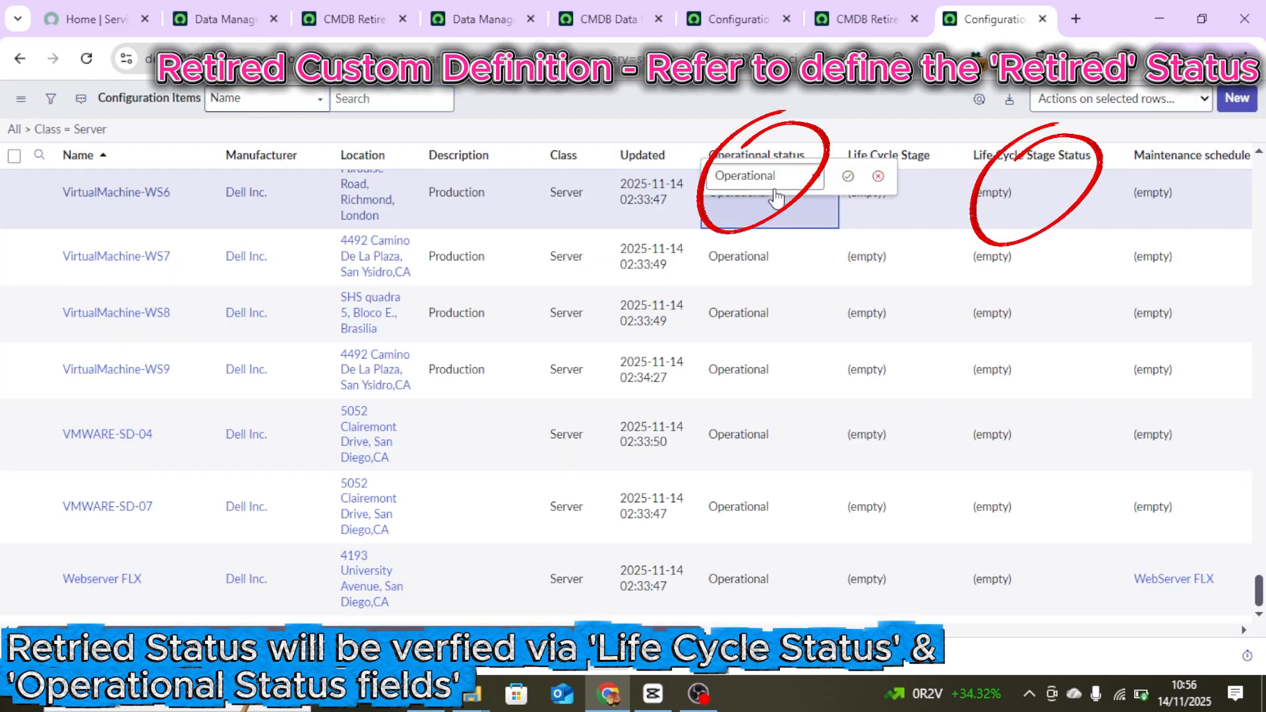
click(775, 191)
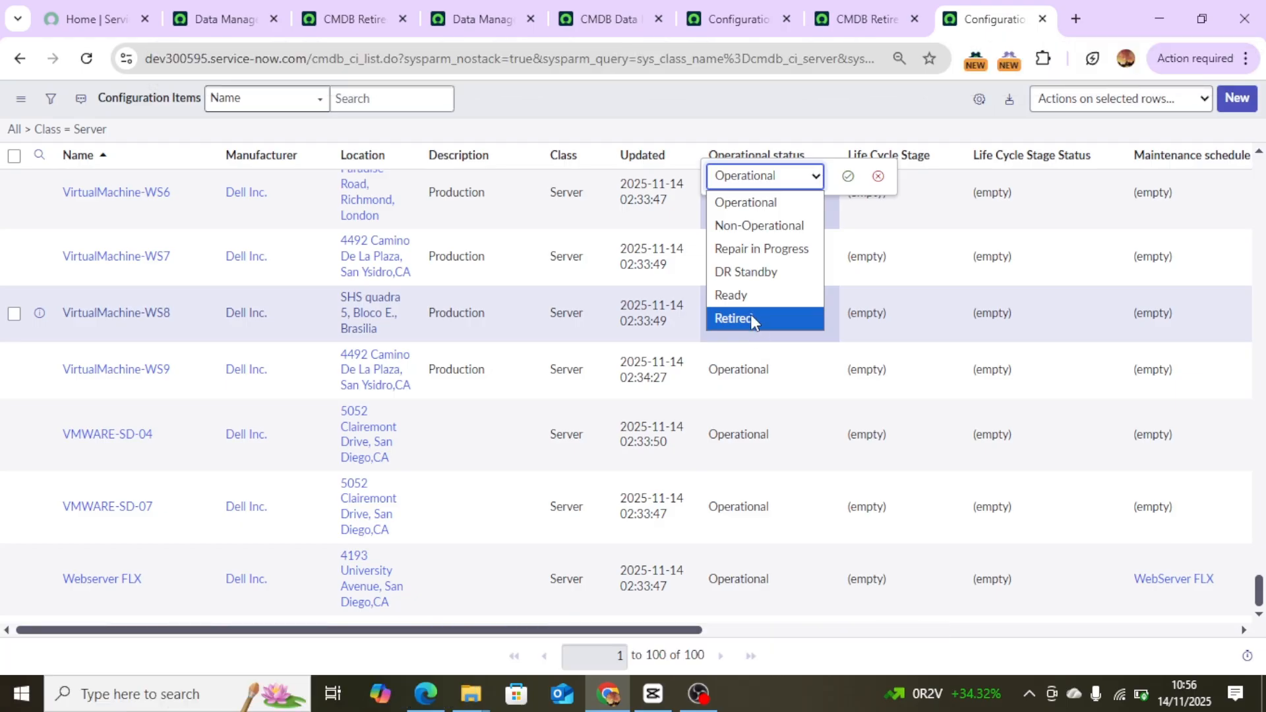
click(817, 103)
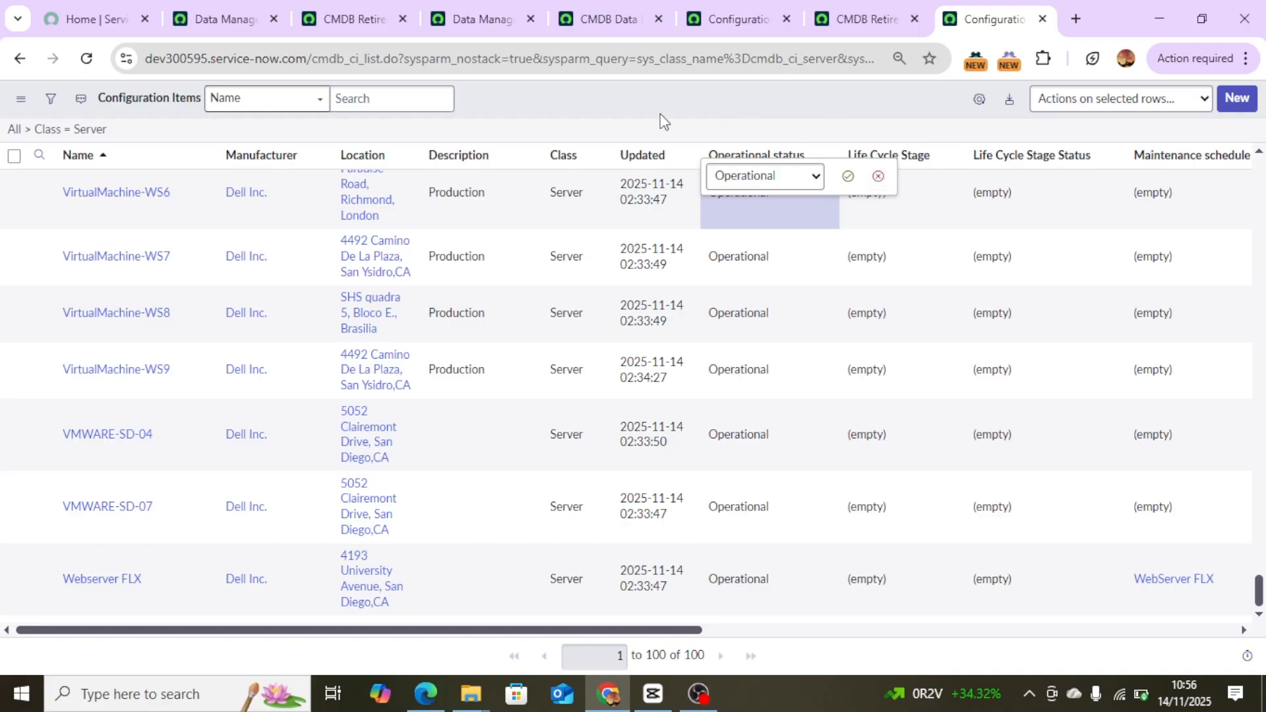
Review the policy's execution instances and the active Server retirement custom definition in the other tabs.
click(578, 20)
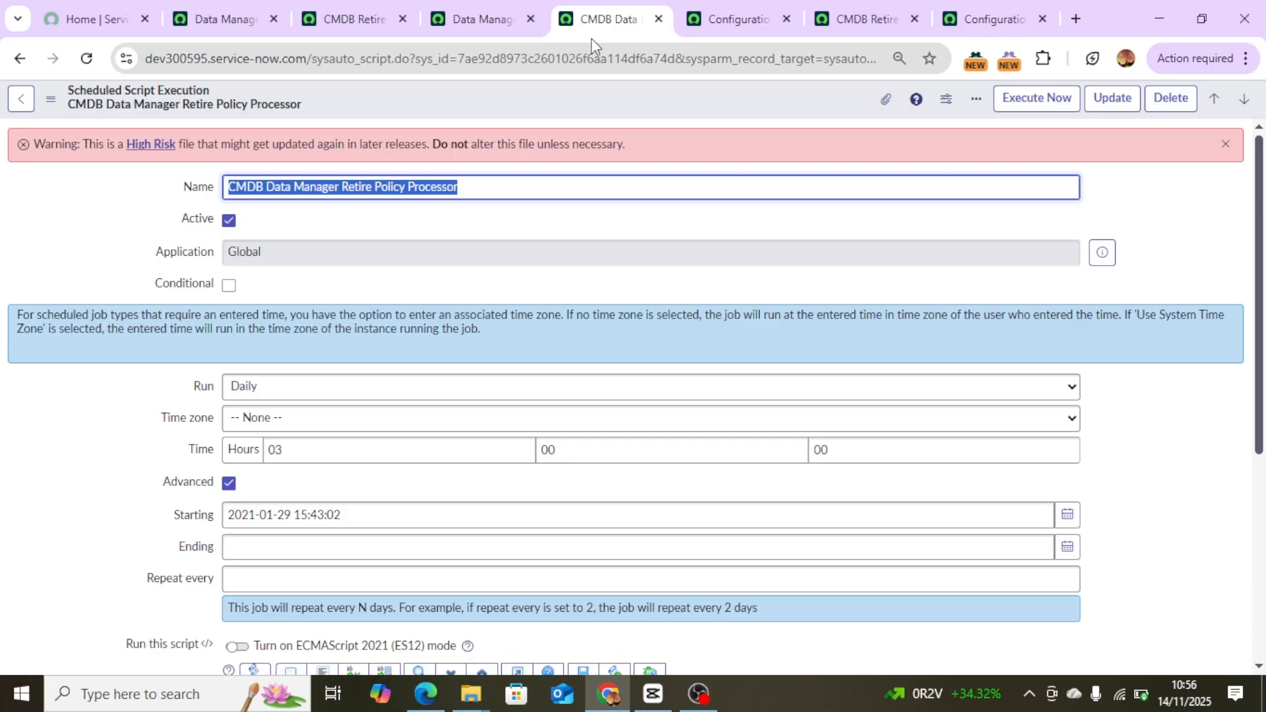
click(475, 24)
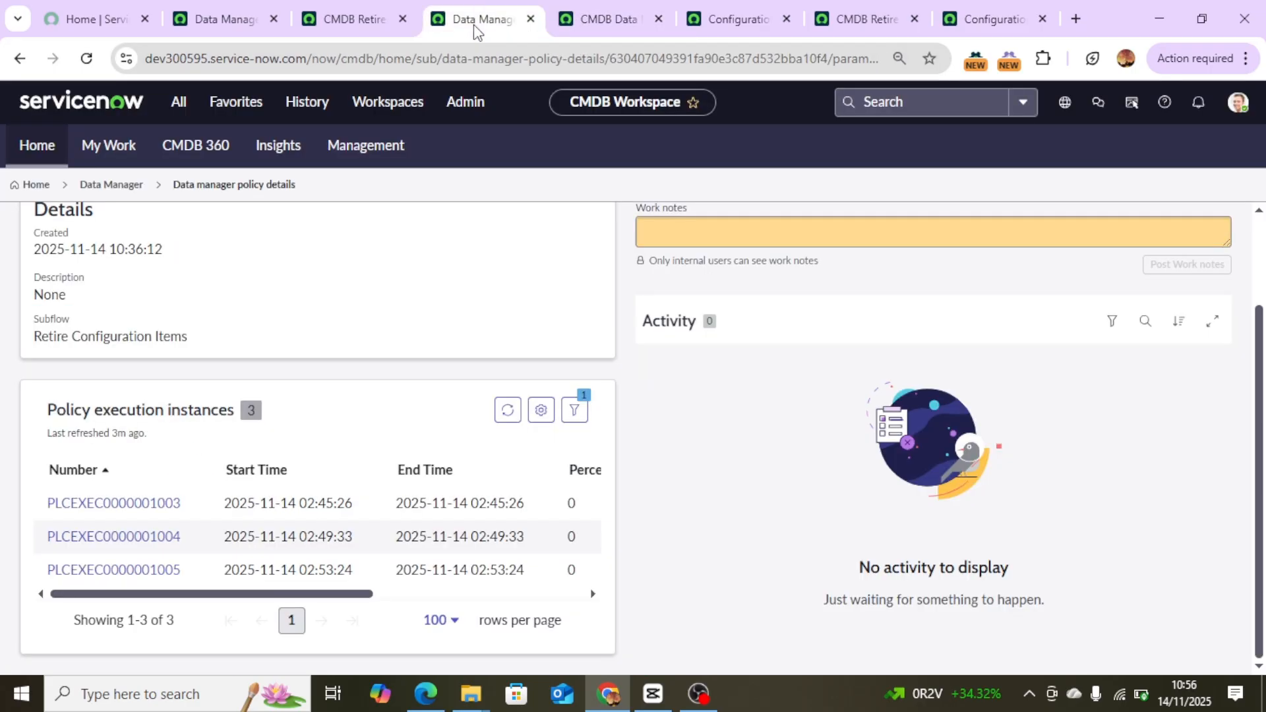
click(388, 25)
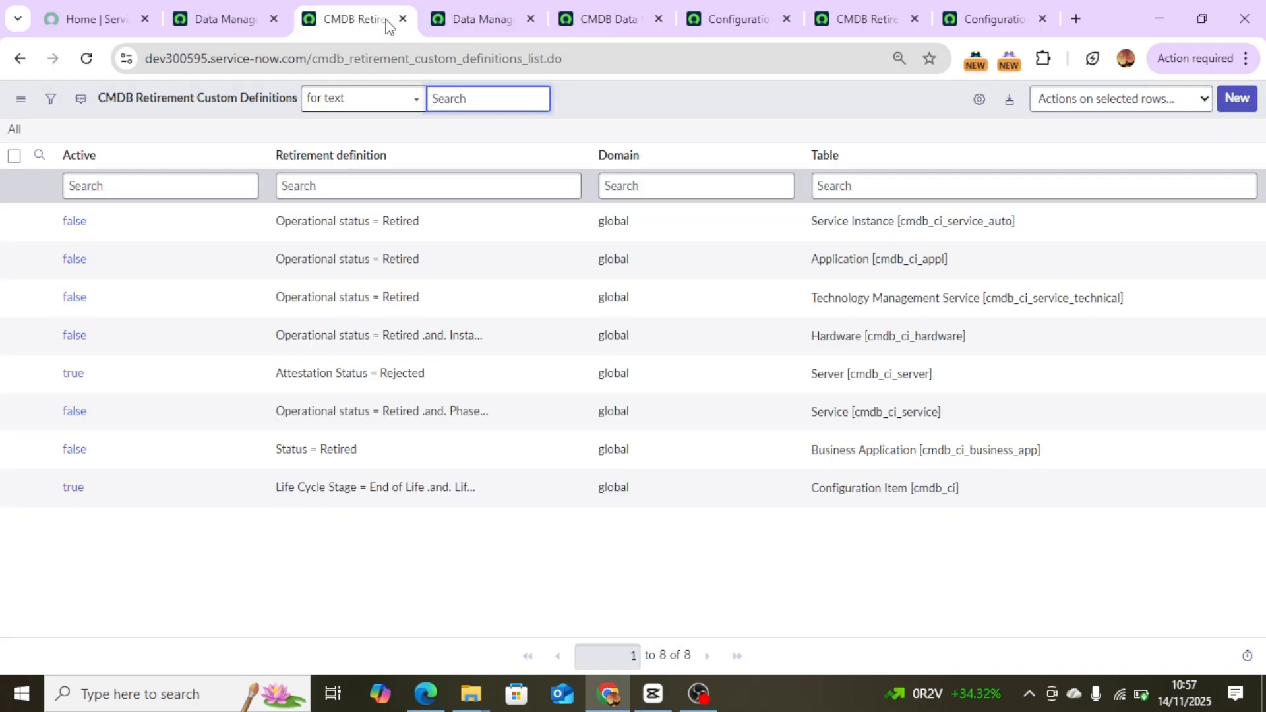
click(88, 101)
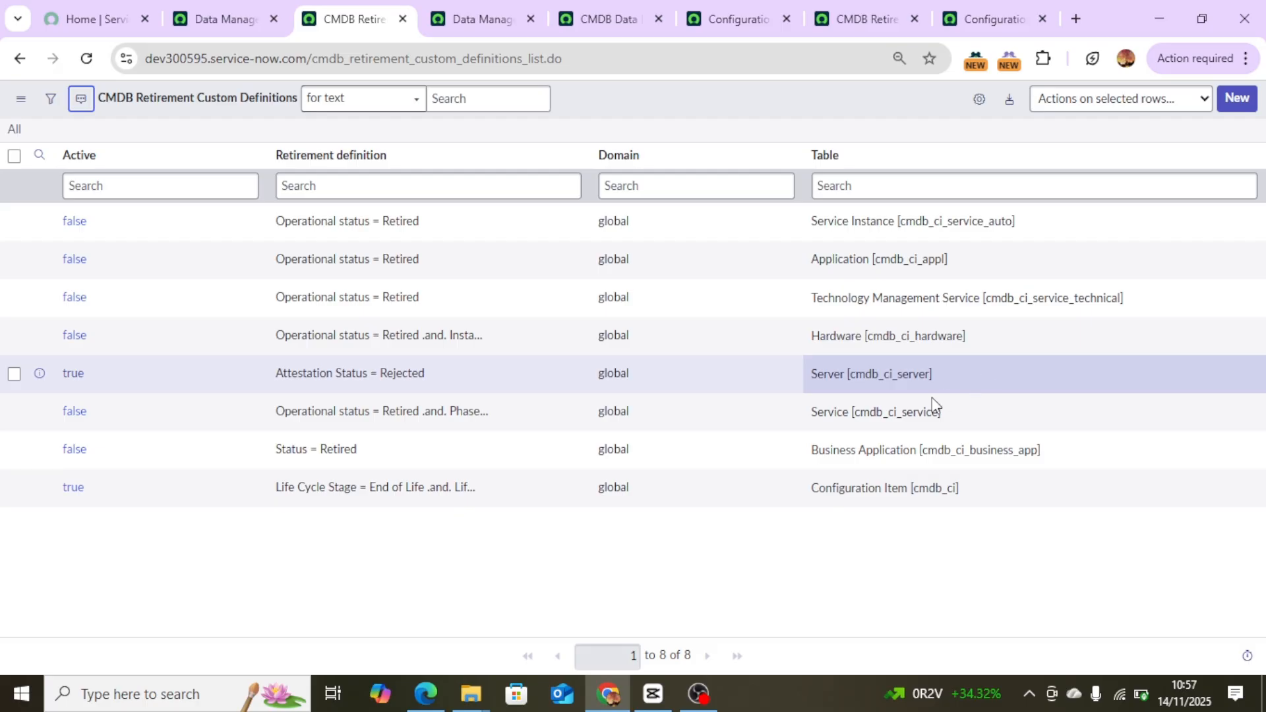
drag(950, 383, 841, 386)
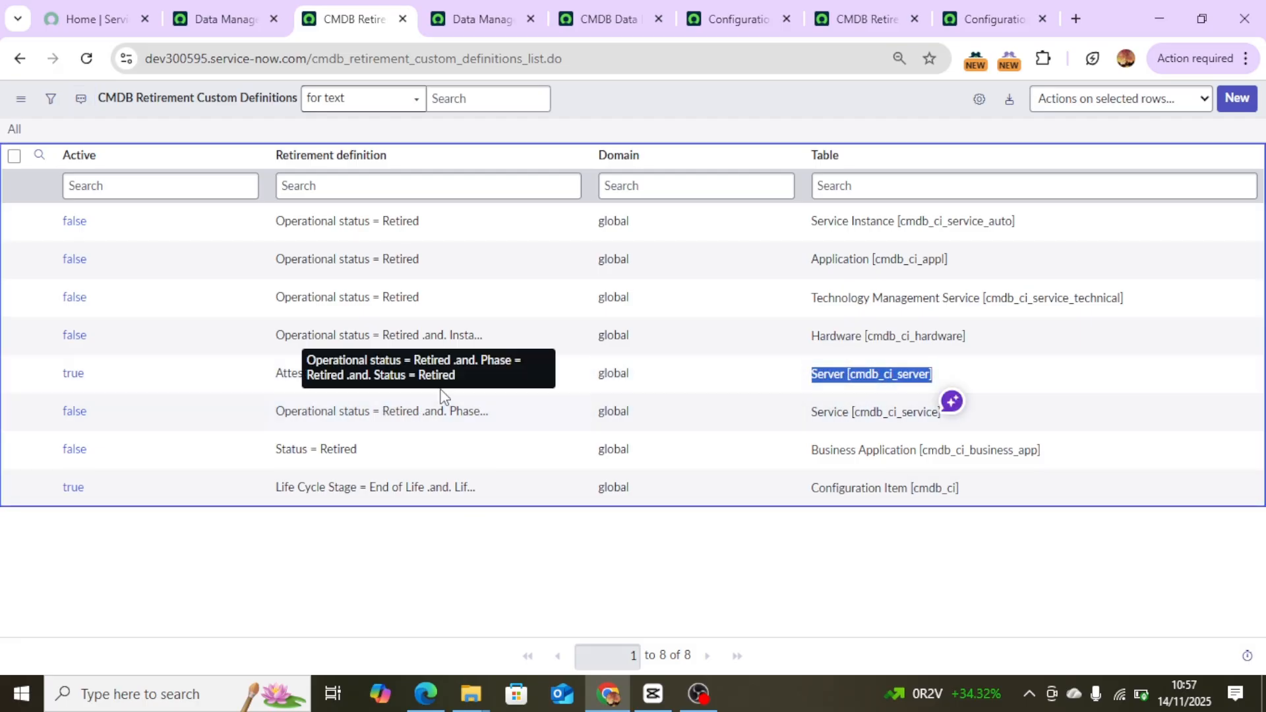
drag(444, 376, 264, 387)
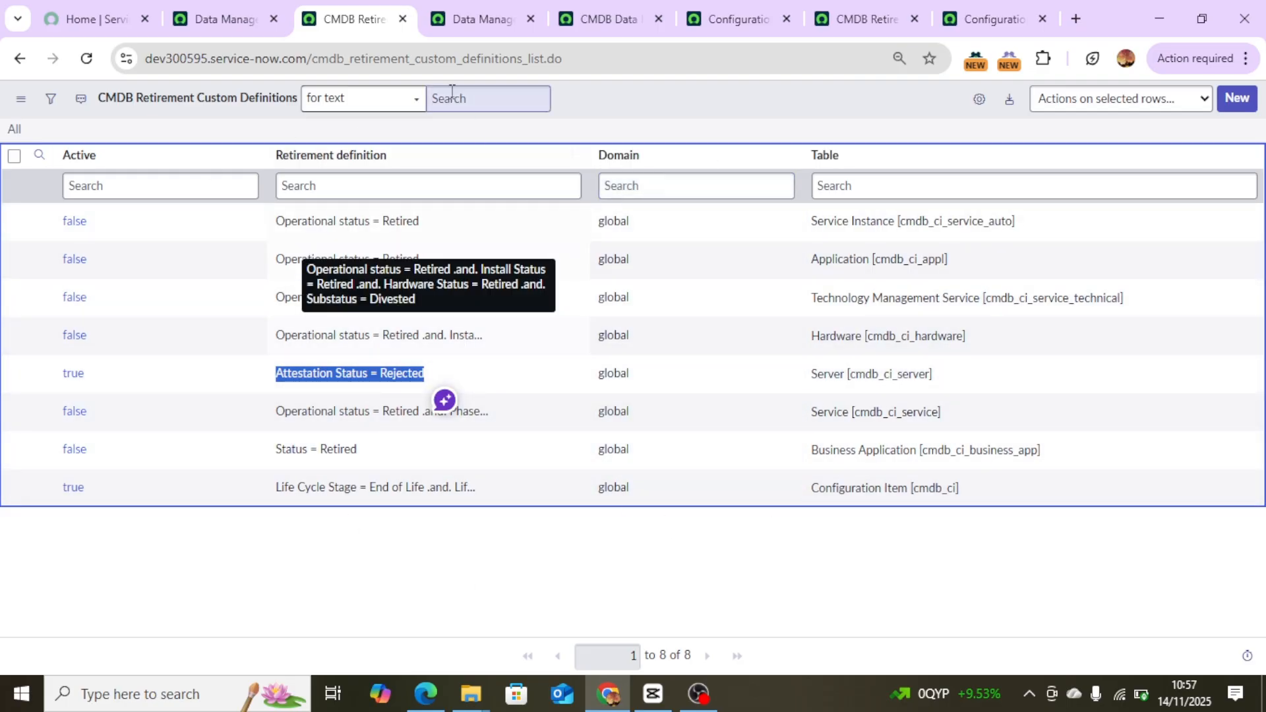
Revisit the open tabs for the Server retirement definition, the server CI list and the Retire Policy Processor scheduled job.
click(877, 18)
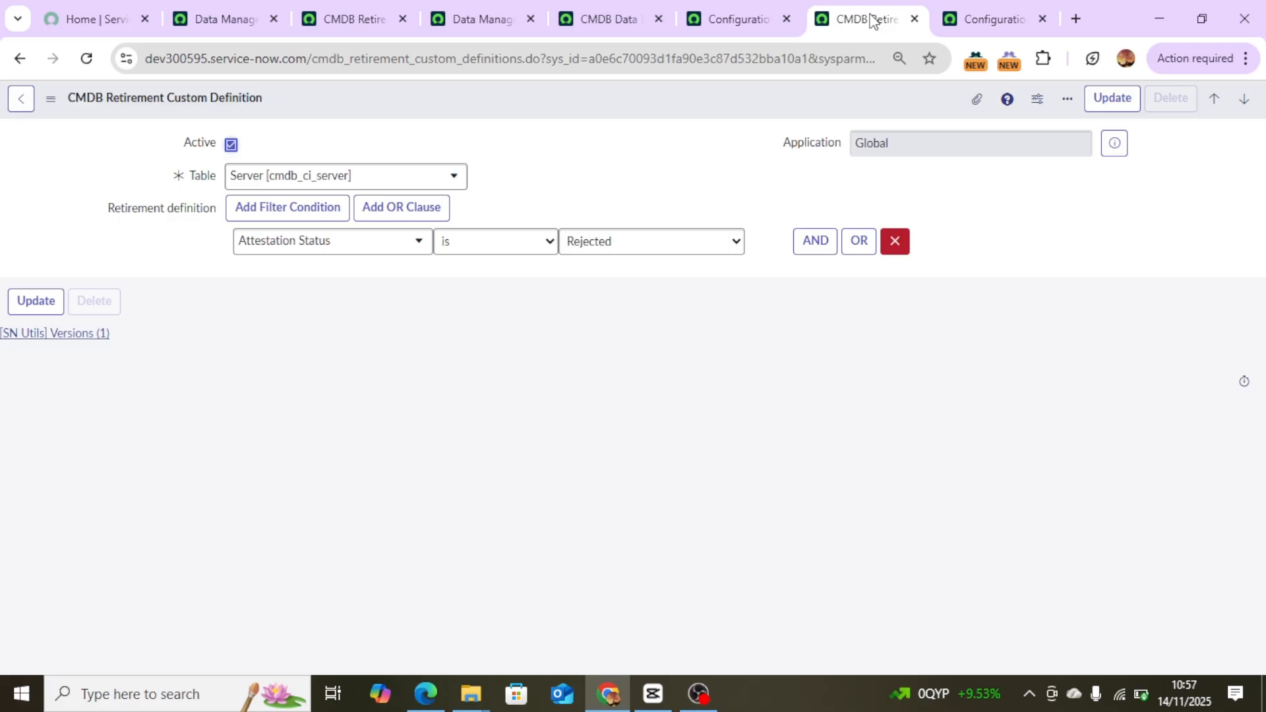
click(737, 30)
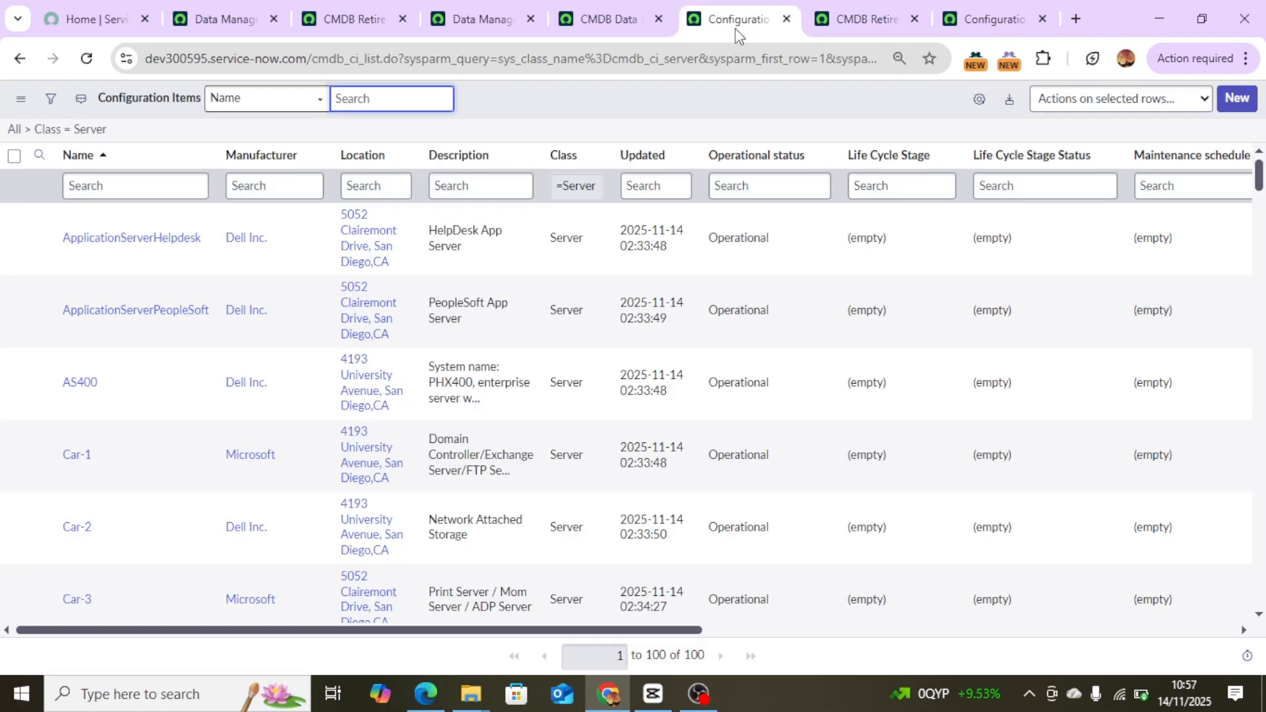
click(598, 22)
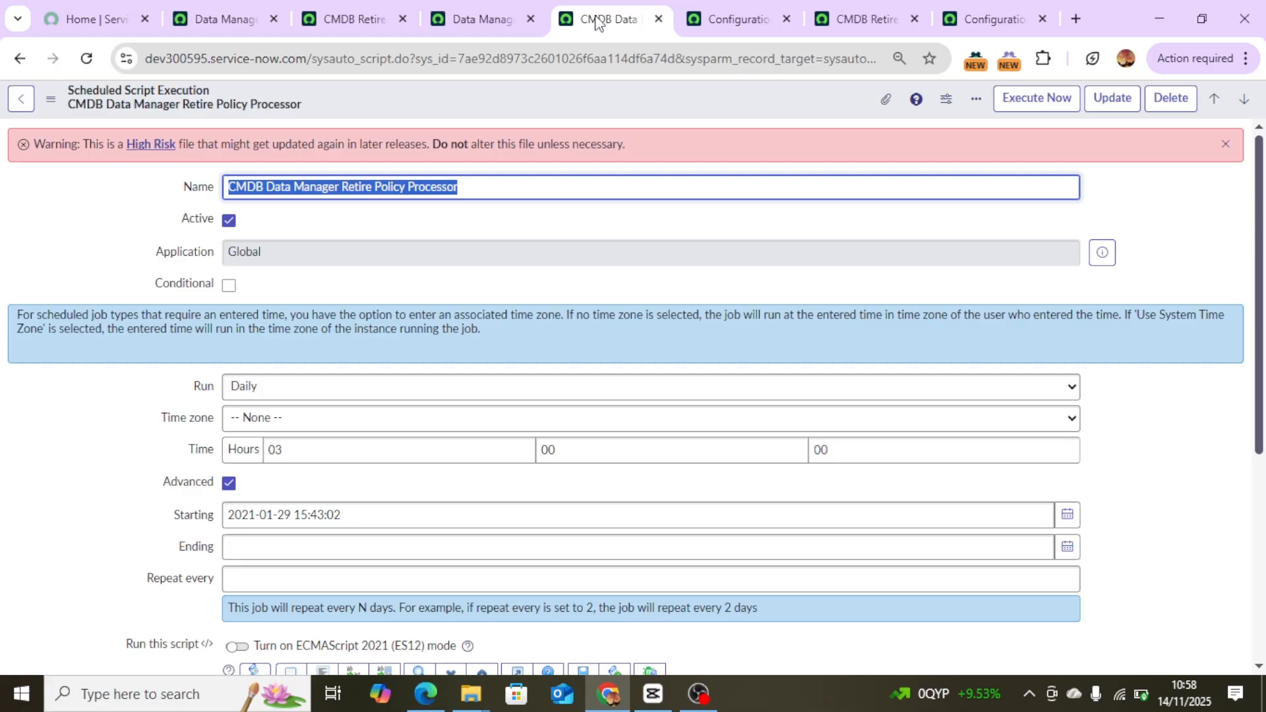
click(222, 16)
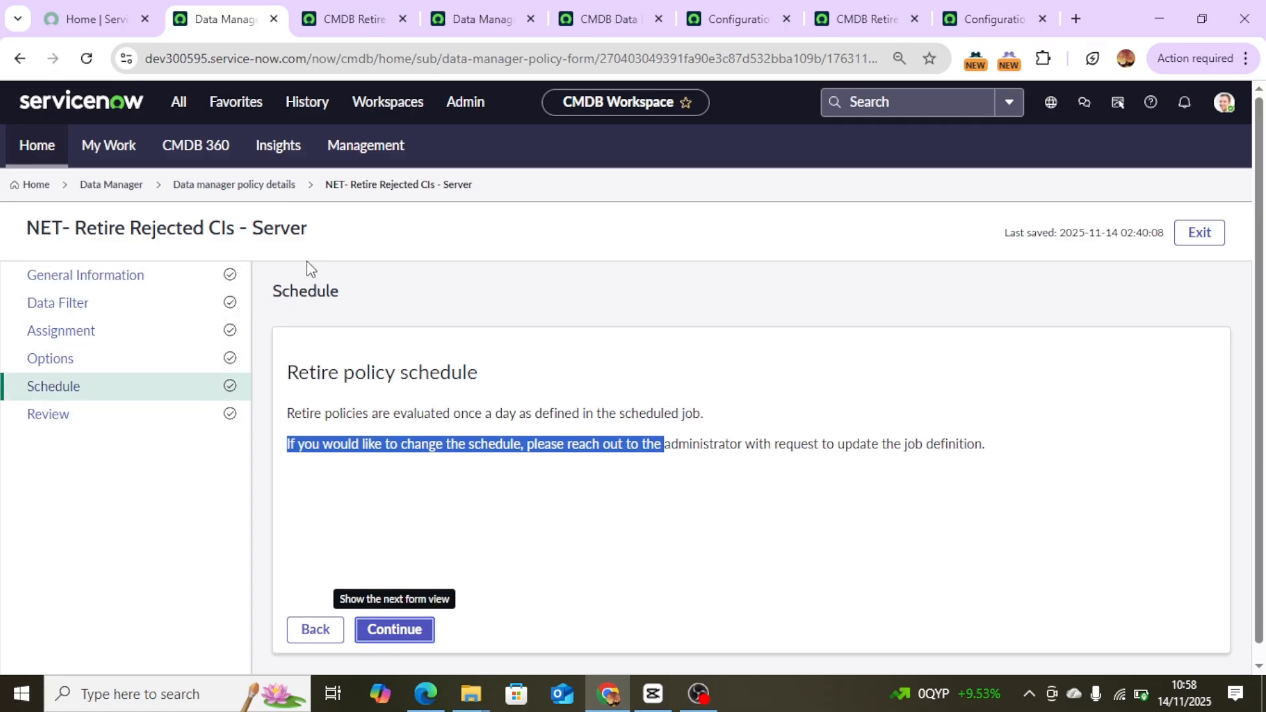
Advance the retire policy form to Review, examine its included server records, and return to the policy details page.
click(405, 637)
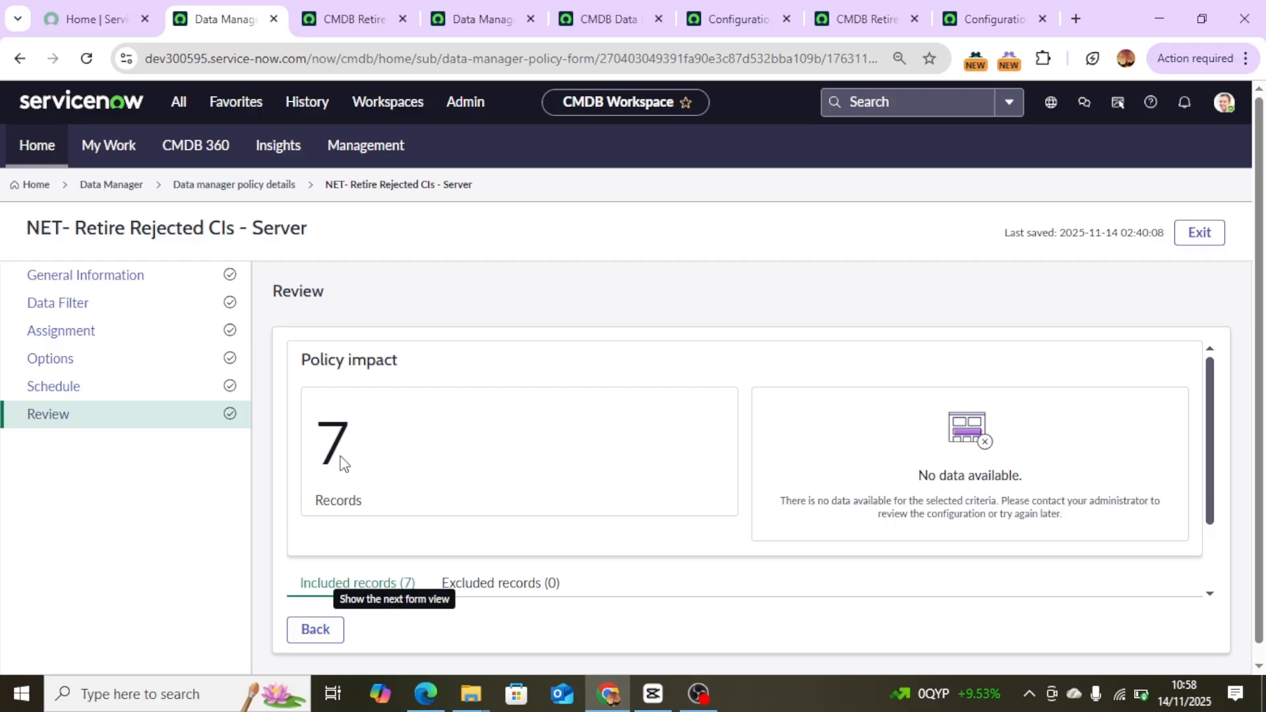
scroll(752, 388, down, 5)
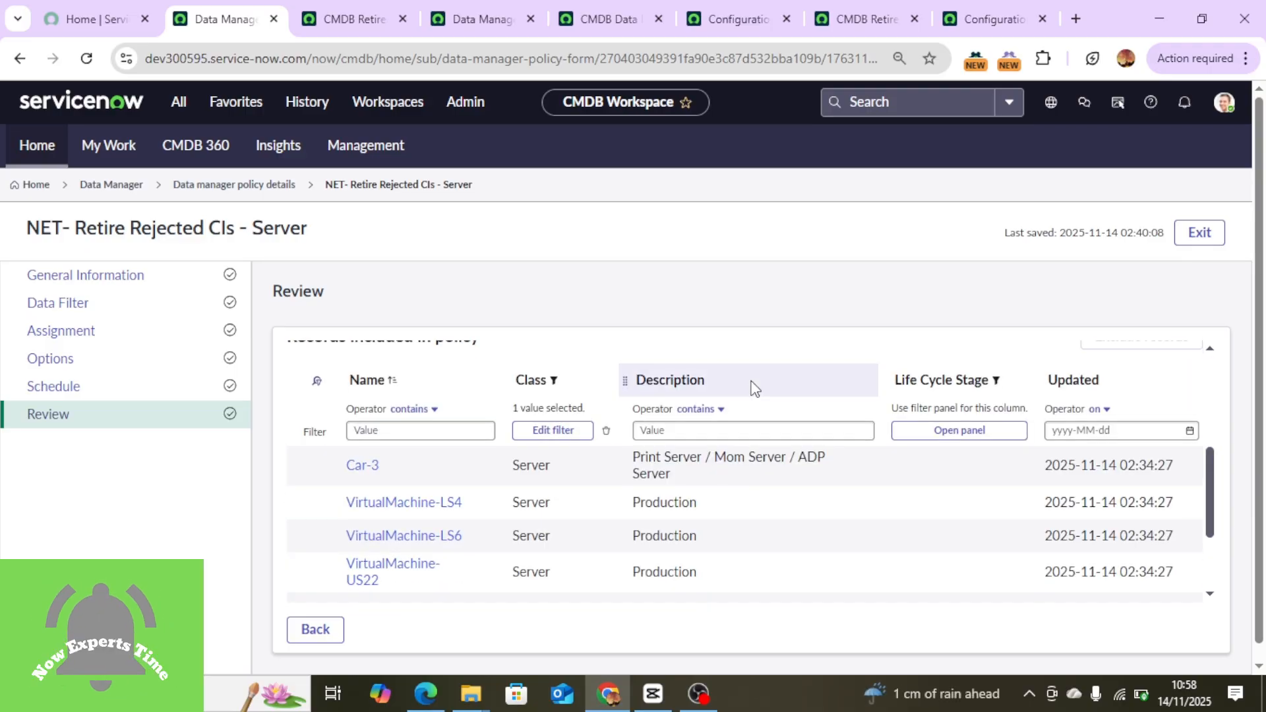
scroll(755, 389, down, 5)
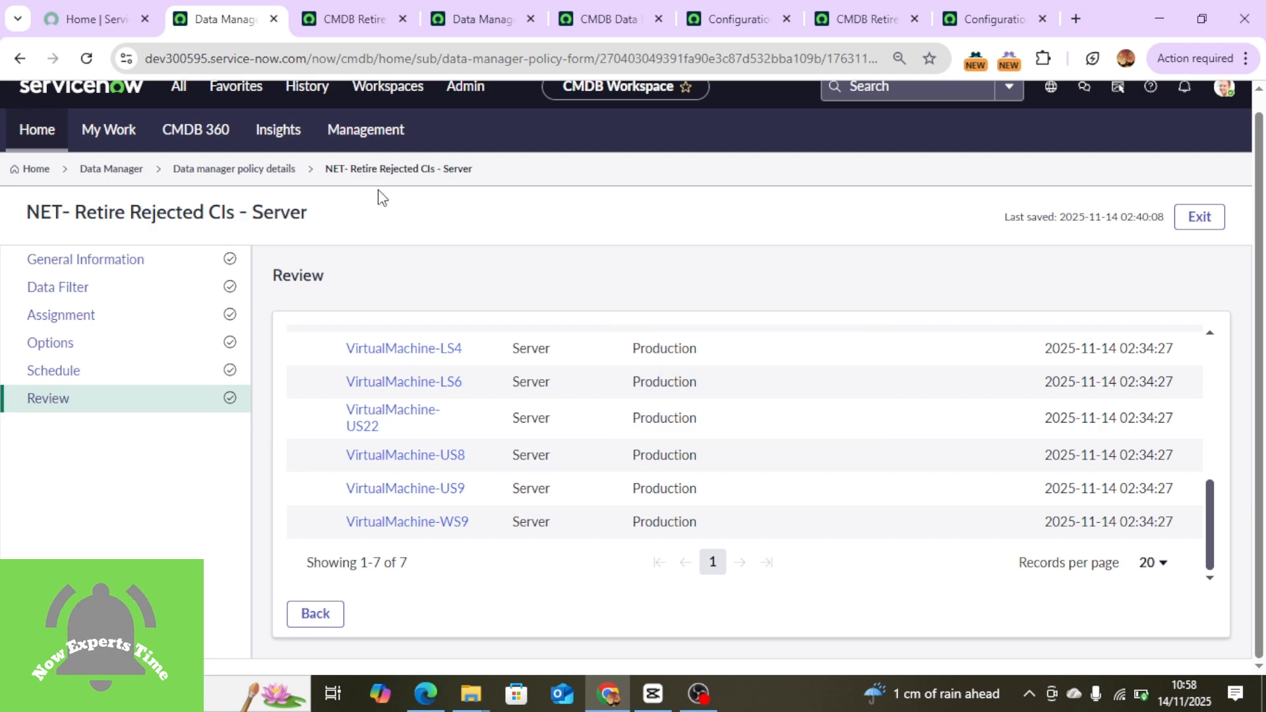
click(233, 173)
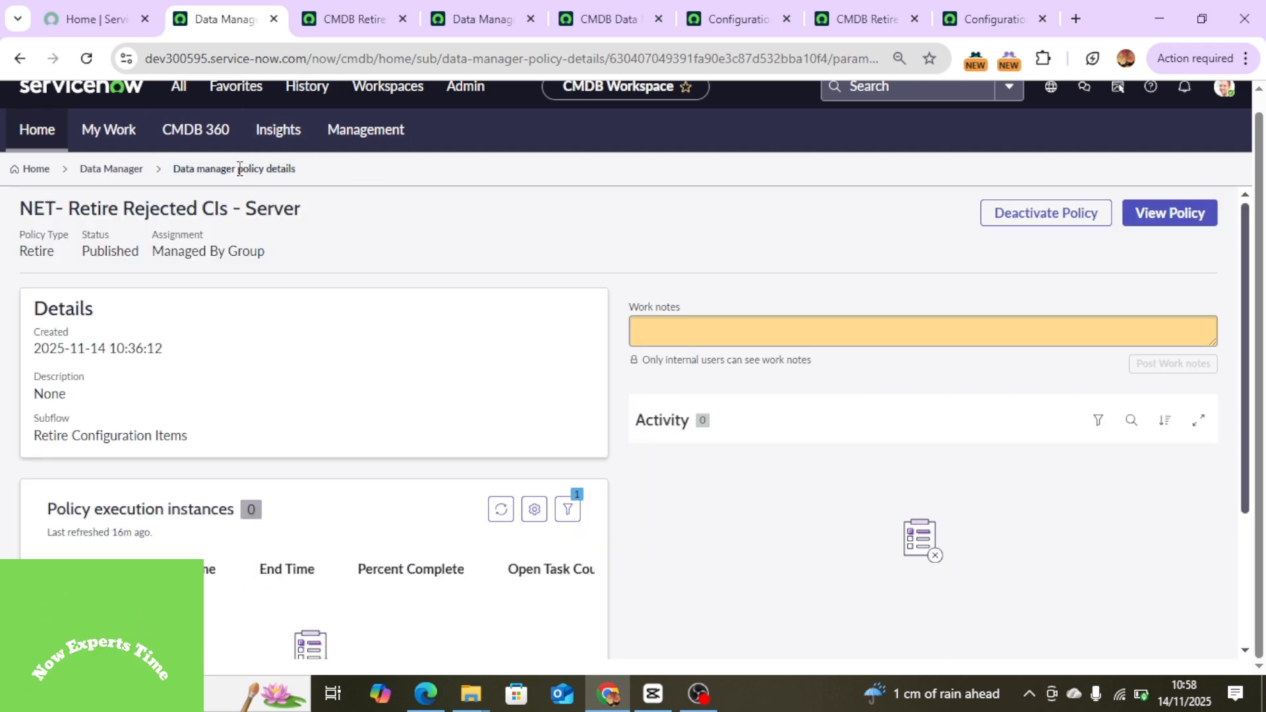